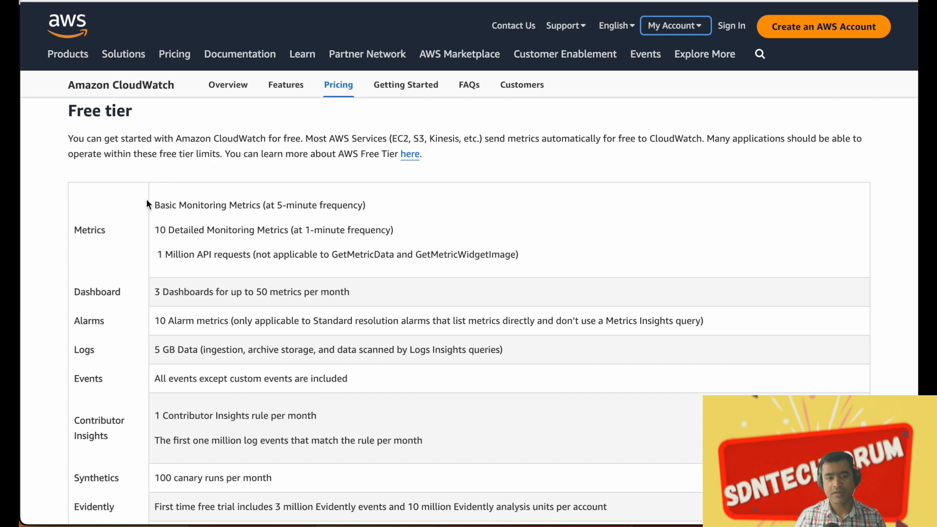
Review the CloudWatch free tier limits and the paid tier pricing for metrics and API requests
{"action": "left_click_drag", "start_coordinate": [148, 201], "coordinate": [337, 206]}
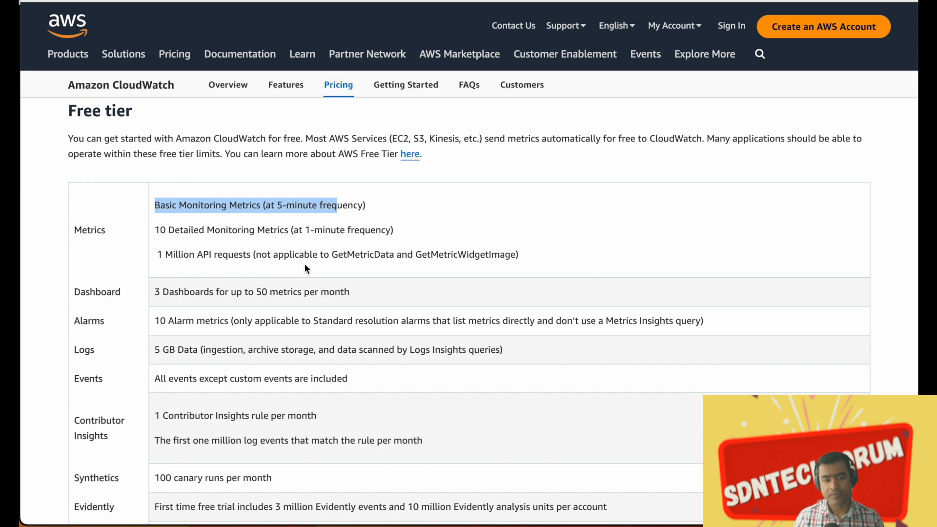
{"action": "scroll", "coordinate": [394, 265], "scroll_direction": "down", "scroll_amount": 2}
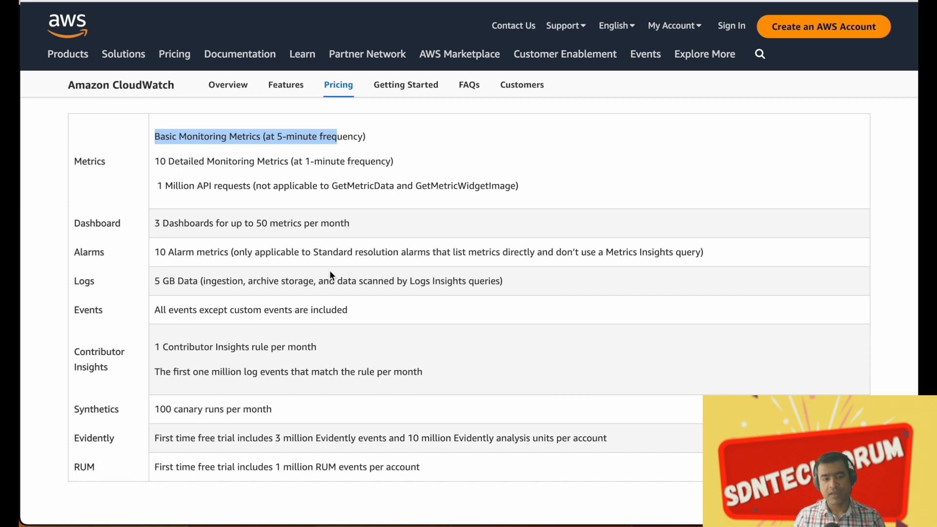
{"action": "scroll", "coordinate": [330, 270], "scroll_direction": "down", "scroll_amount": 3}
{"action": "scroll", "coordinate": [329, 270], "scroll_direction": "up", "scroll_amount": 2}
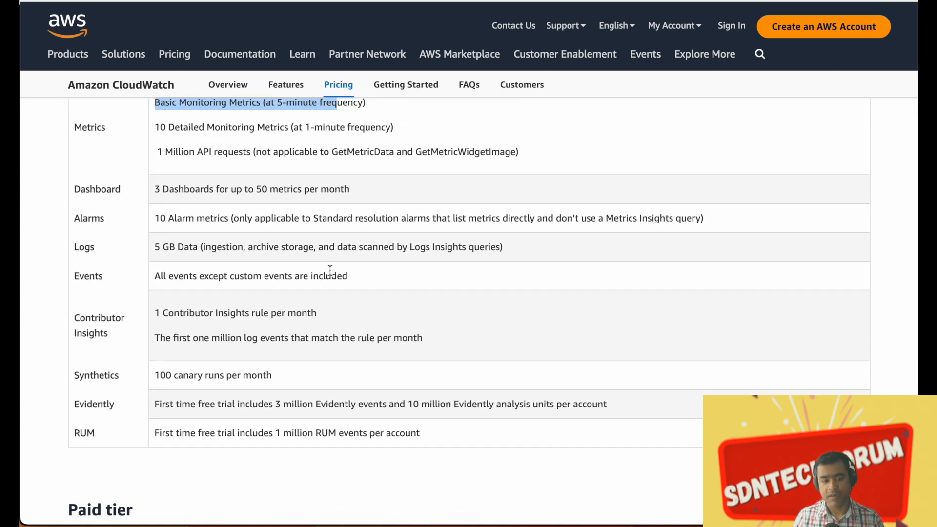
{"action": "scroll", "coordinate": [330, 270], "scroll_direction": "down", "scroll_amount": 3}
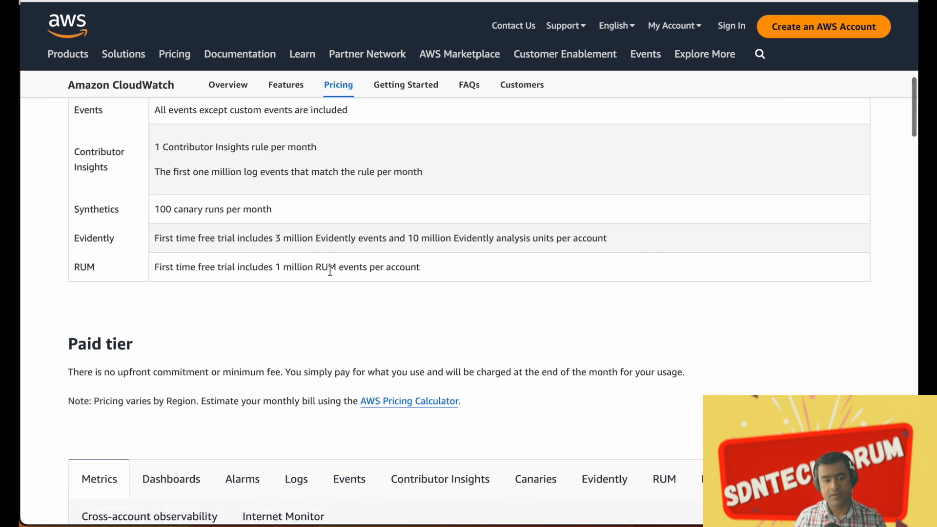
{"action": "scroll", "coordinate": [330, 271], "scroll_direction": "down", "scroll_amount": 5}
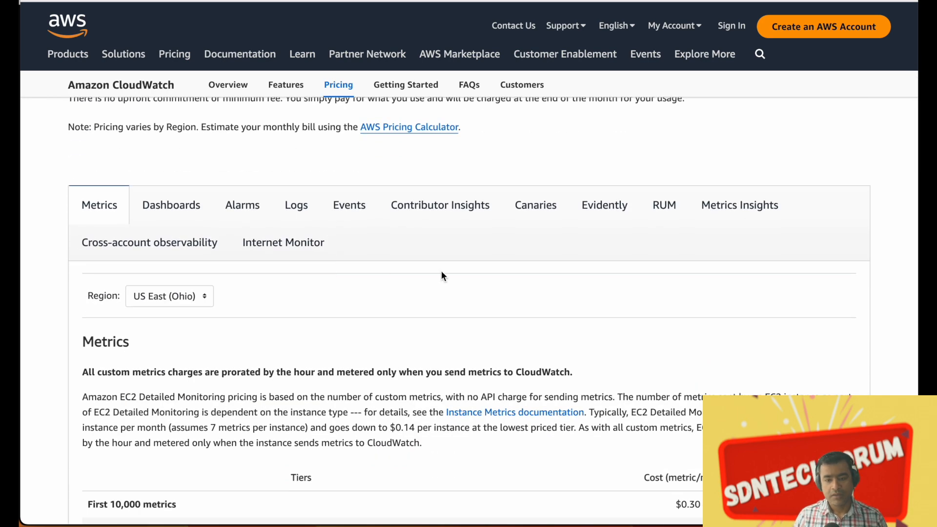
{"action": "scroll", "coordinate": [442, 276], "scroll_direction": "down", "scroll_amount": 3}
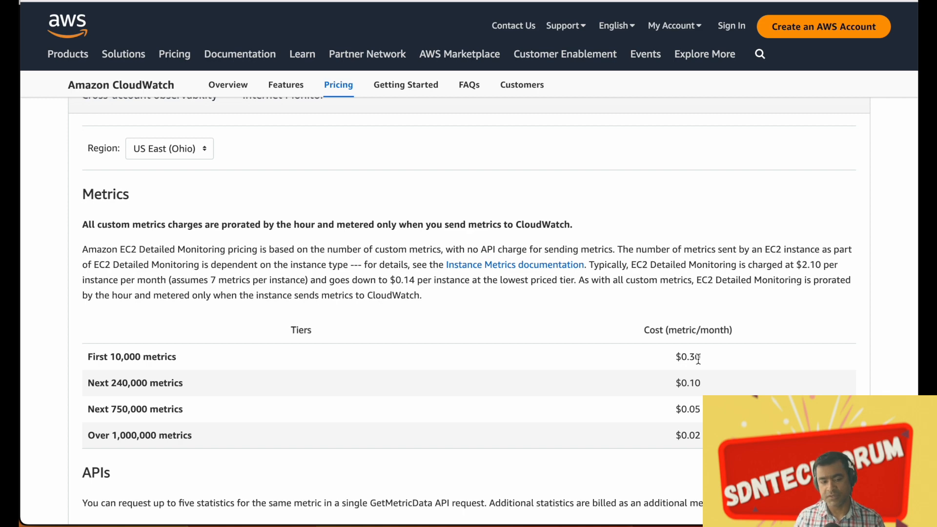
{"action": "scroll", "coordinate": [674, 355], "scroll_direction": "down", "scroll_amount": 4}
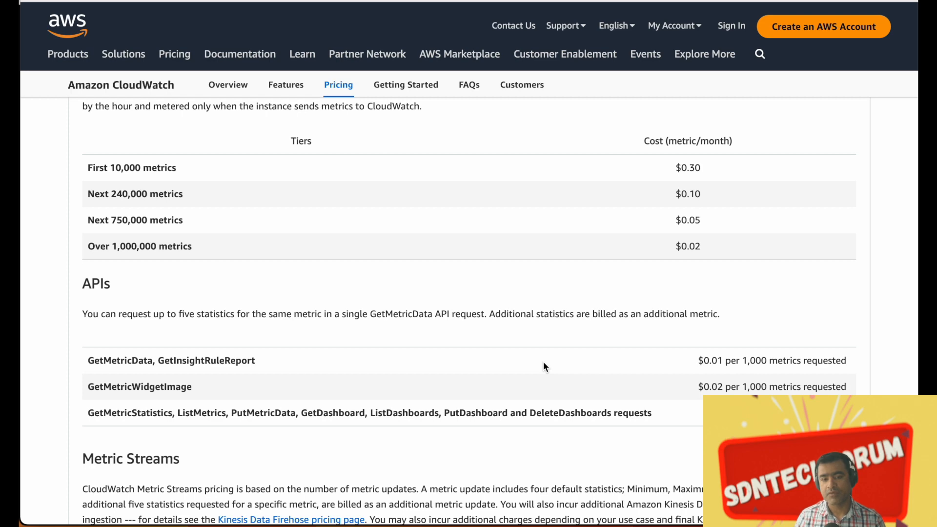
{"action": "scroll", "coordinate": [543, 362], "scroll_direction": "up", "scroll_amount": 6}
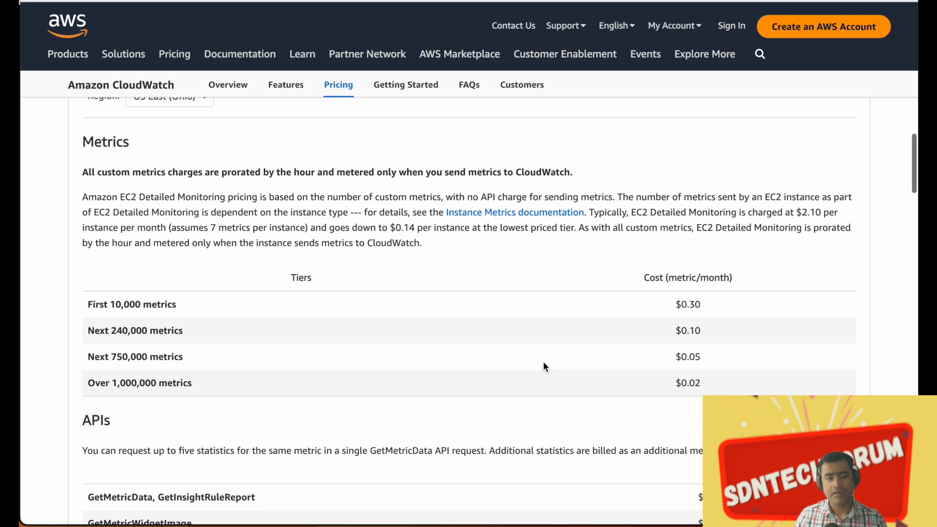
Review the paid tier pricing for dashboards, alarms and logs, including the region choices for logs pricing
{"action": "left_click", "coordinate": [178, 184]}
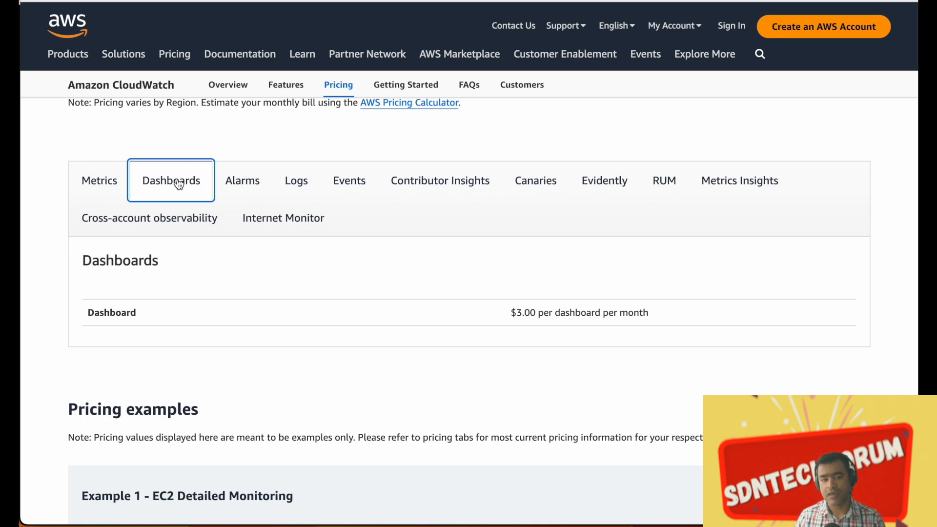
{"action": "left_click", "coordinate": [250, 185]}
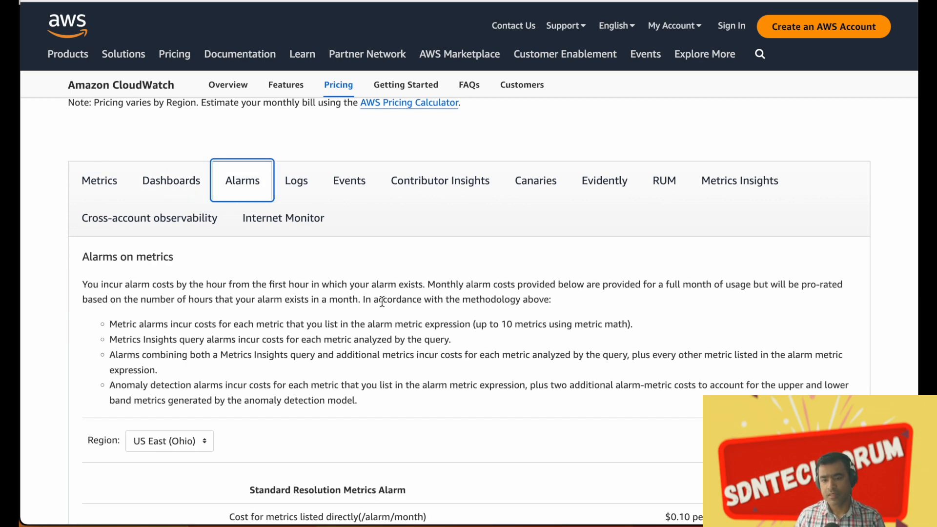
{"action": "scroll", "coordinate": [382, 301], "scroll_direction": "down", "scroll_amount": 4}
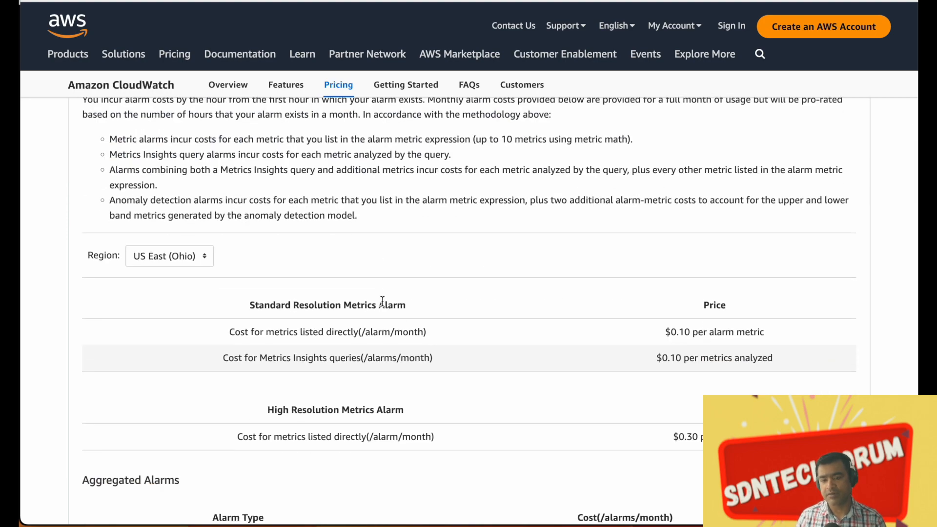
{"action": "scroll", "coordinate": [382, 301], "scroll_direction": "up", "scroll_amount": 8}
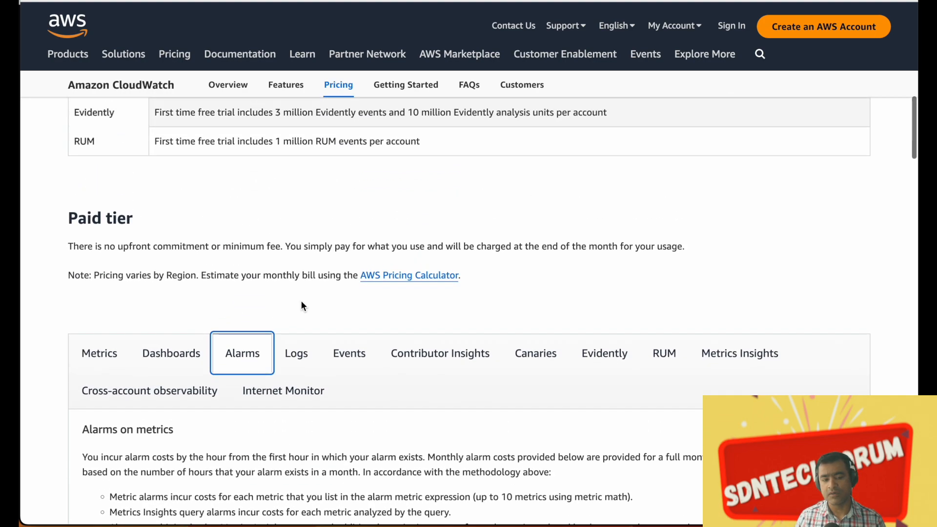
{"action": "left_click", "coordinate": [298, 383]}
{"action": "scroll", "coordinate": [412, 306], "scroll_direction": "down", "scroll_amount": 3}
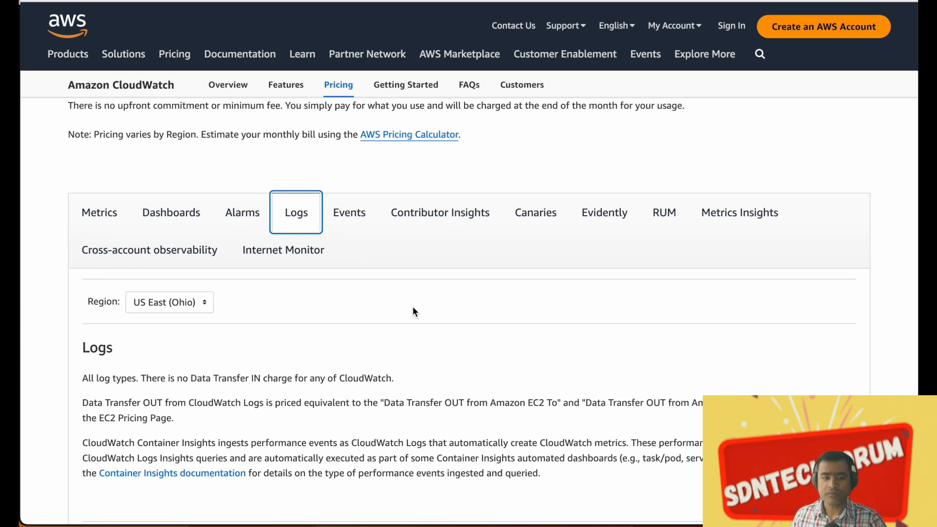
{"action": "scroll", "coordinate": [412, 306], "scroll_direction": "down", "scroll_amount": 1}
{"action": "left_click", "coordinate": [210, 307]}
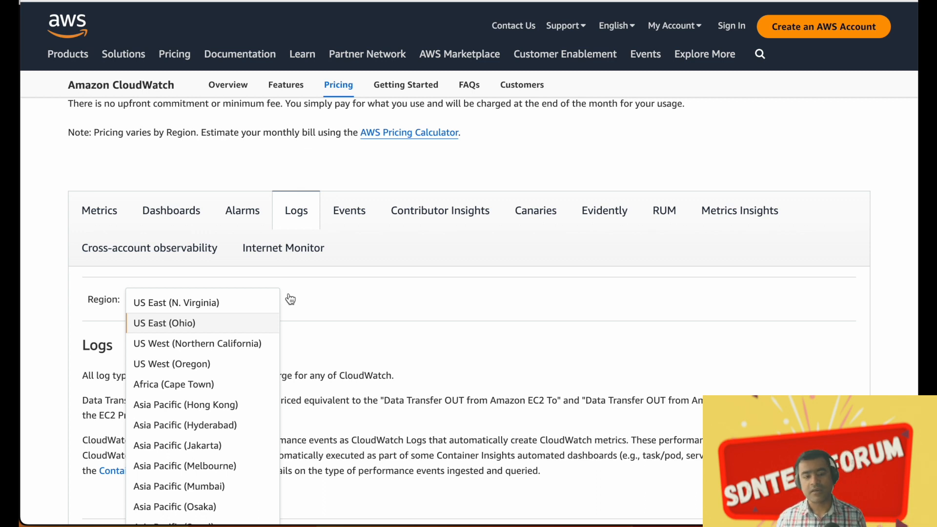
{"action": "left_click", "coordinate": [255, 305]}
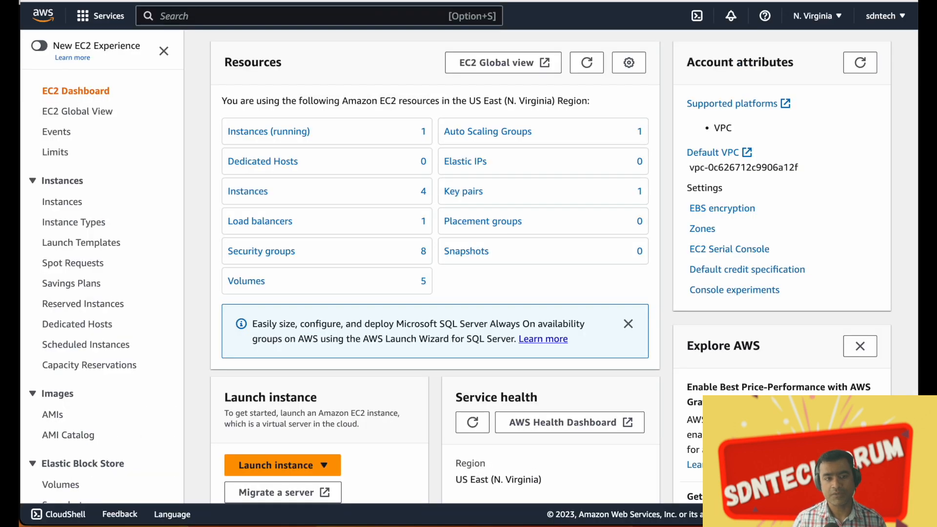
In the AWS Management Console, search for cloudwatch and open the CloudWatch service
{"action": "left_click", "coordinate": [201, 15]}
{"action": "type", "text": "c"}
{"action": "key", "text": "Escape"}
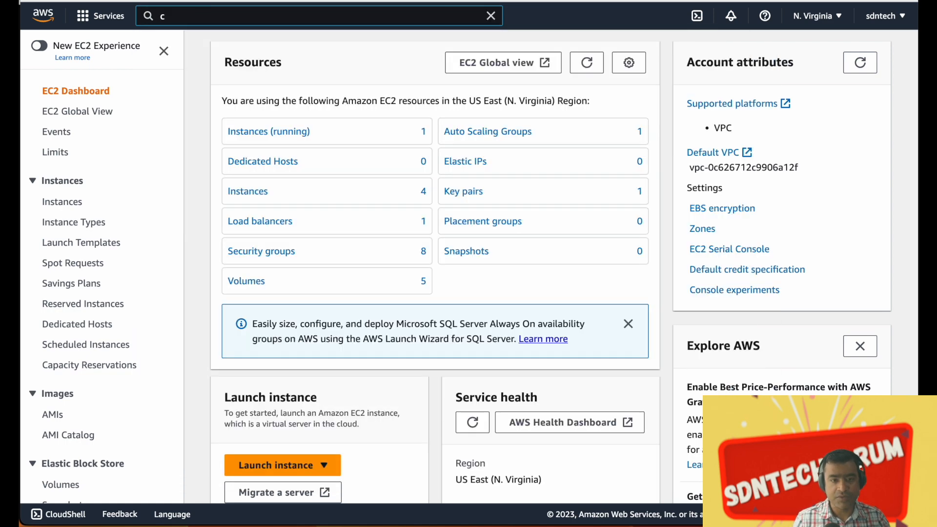
{"action": "type", "text": "lo"}
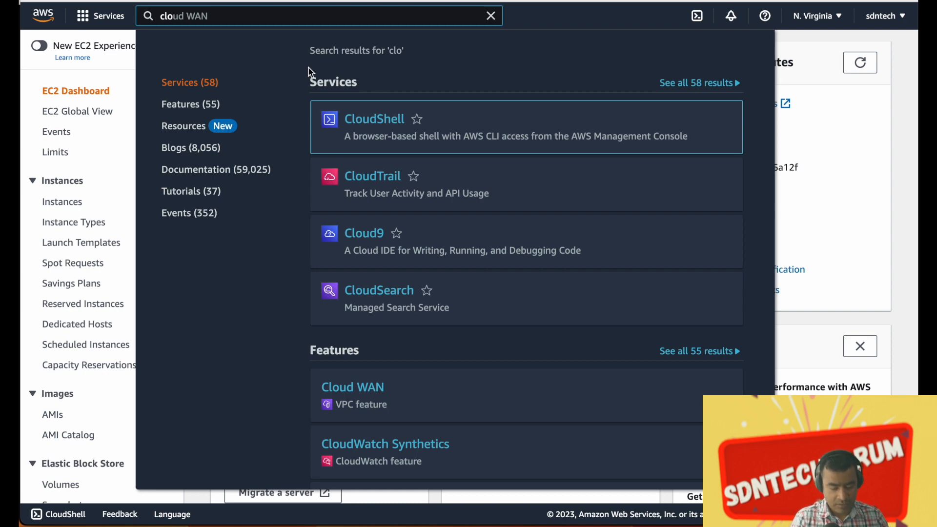
{"action": "type", "text": "udwa"}
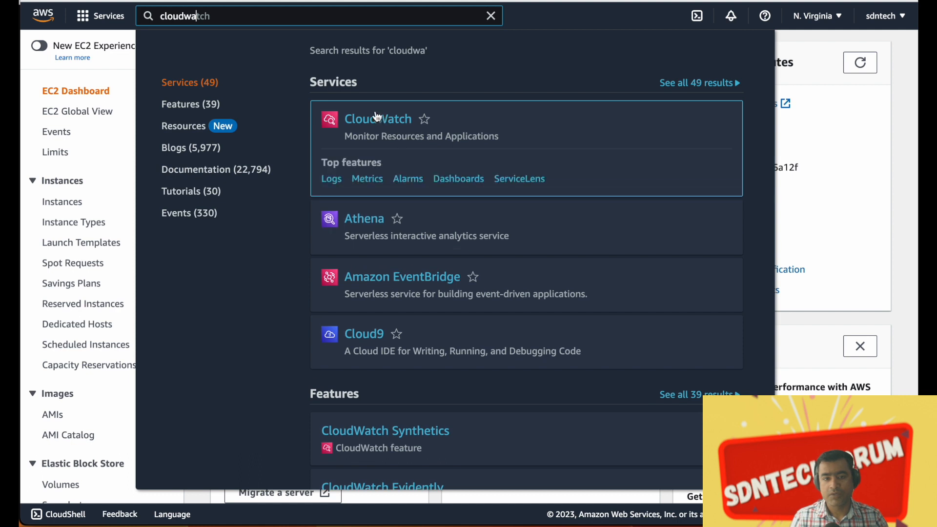
{"action": "left_click", "coordinate": [378, 118]}
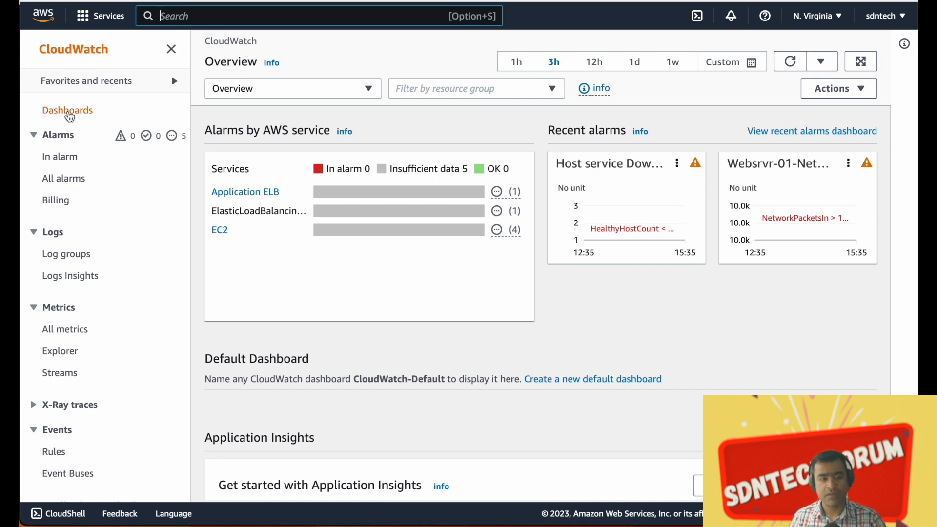
Delete all existing CloudWatch alarms from the full alarm list and dismiss the notification
{"action": "left_click", "coordinate": [67, 180]}
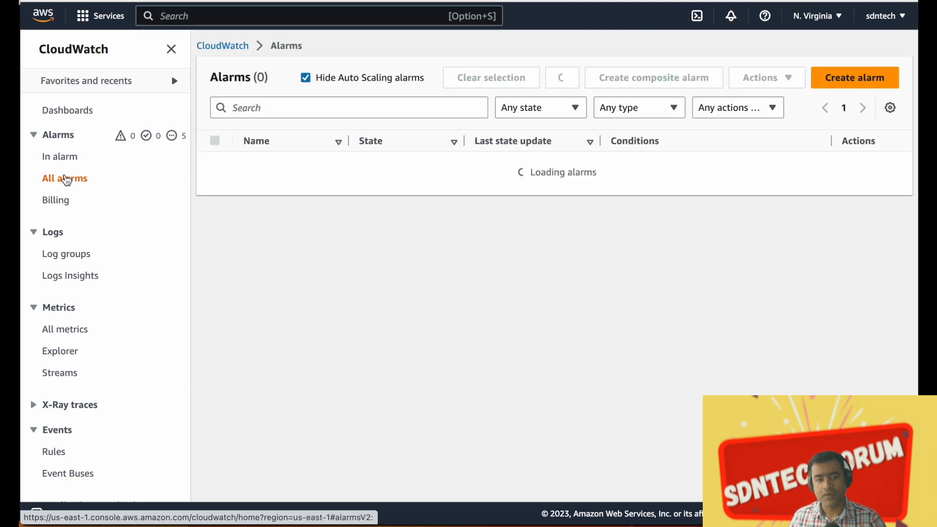
{"action": "left_click", "coordinate": [215, 140]}
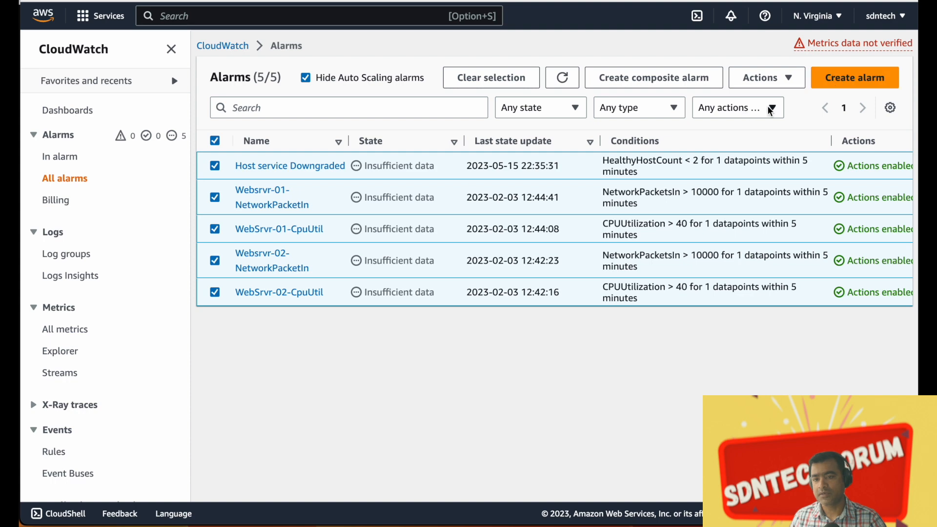
{"action": "left_click", "coordinate": [773, 79]}
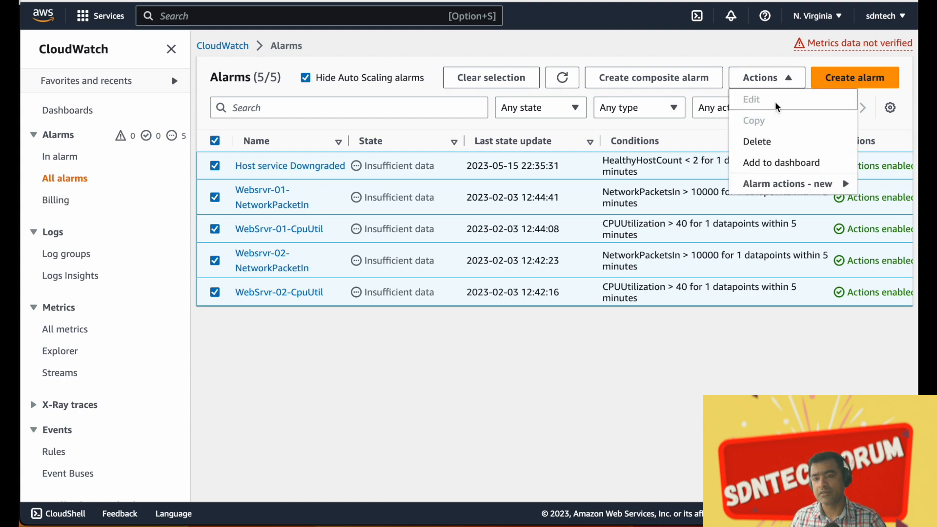
{"action": "left_click", "coordinate": [772, 142]}
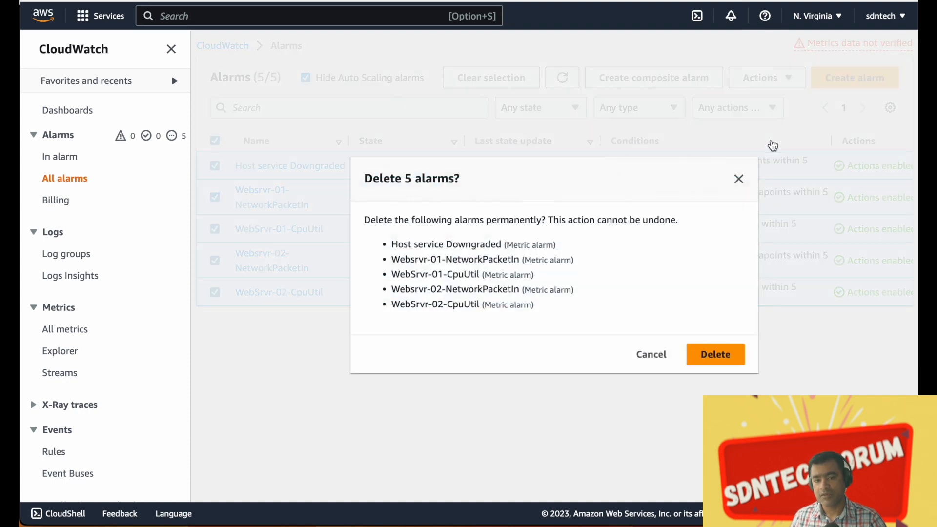
{"action": "left_click", "coordinate": [710, 358]}
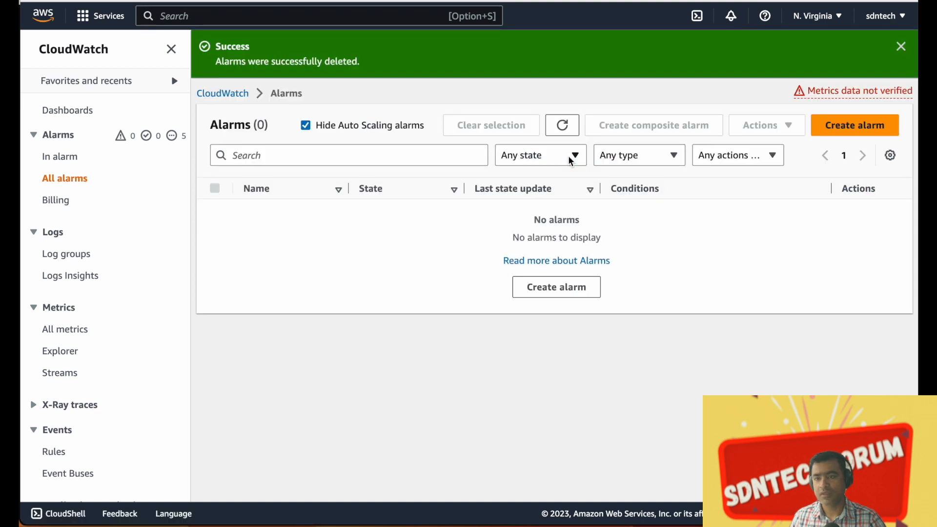
{"action": "left_click", "coordinate": [900, 47]}
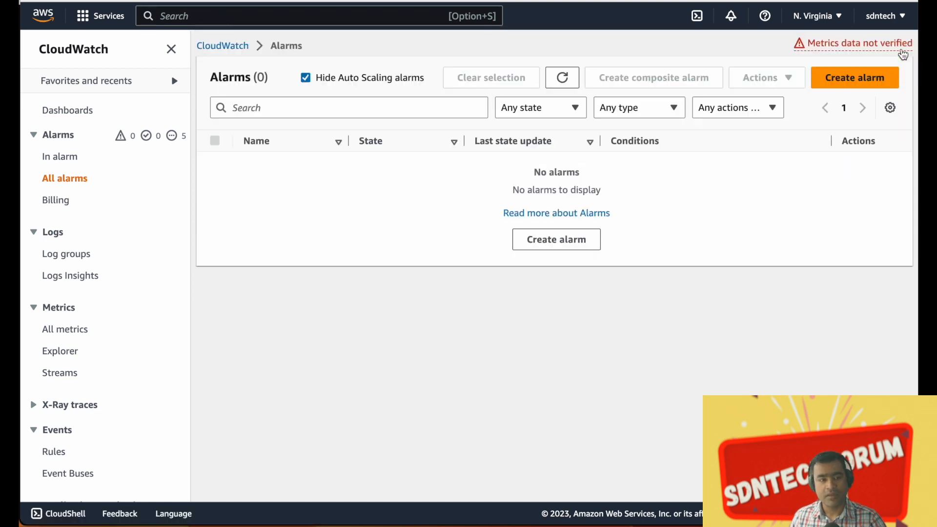
Delete the custom dashboard CSC574_CloudWatch_Dashboard
{"action": "left_click", "coordinate": [66, 111]}
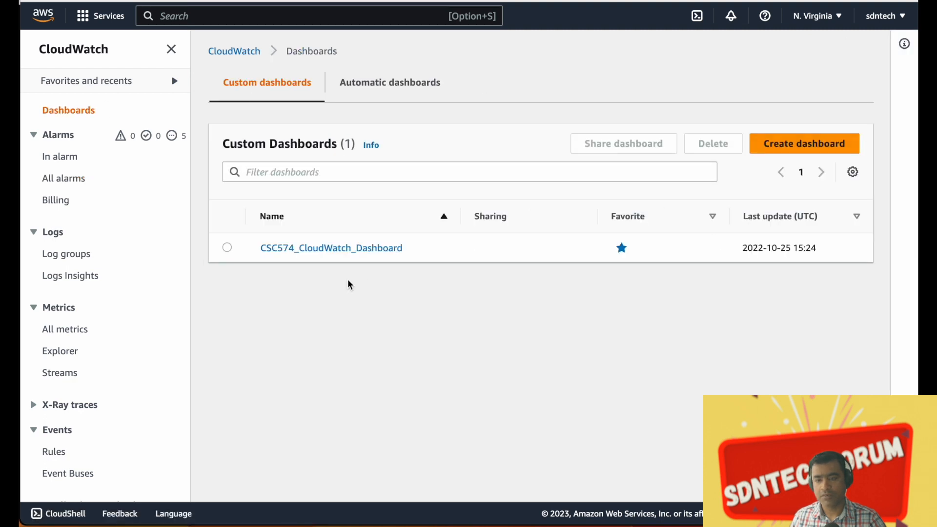
{"action": "left_click", "coordinate": [227, 248]}
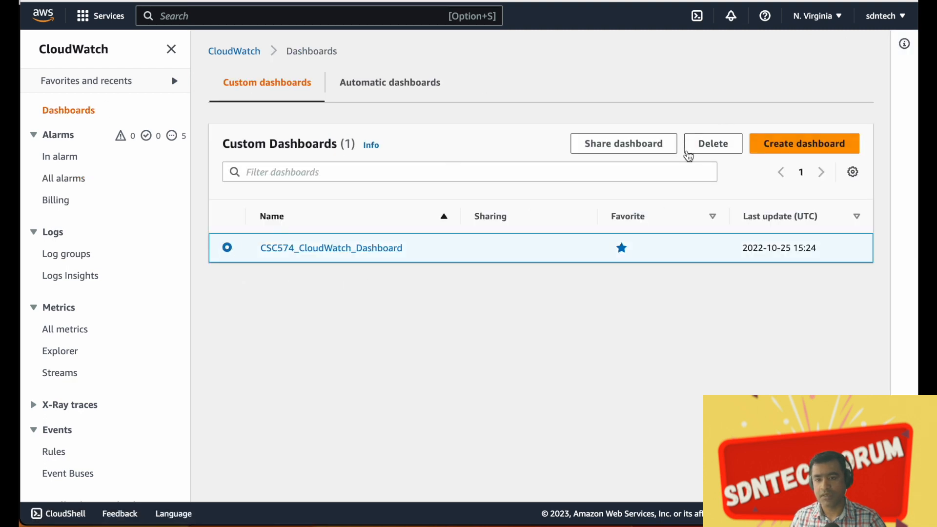
{"action": "left_click", "coordinate": [712, 153]}
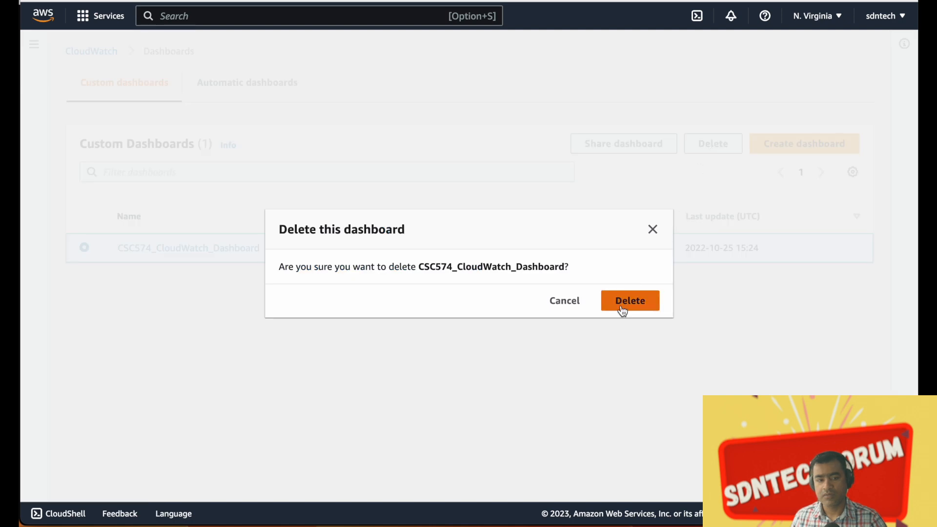
{"action": "left_click", "coordinate": [622, 305]}
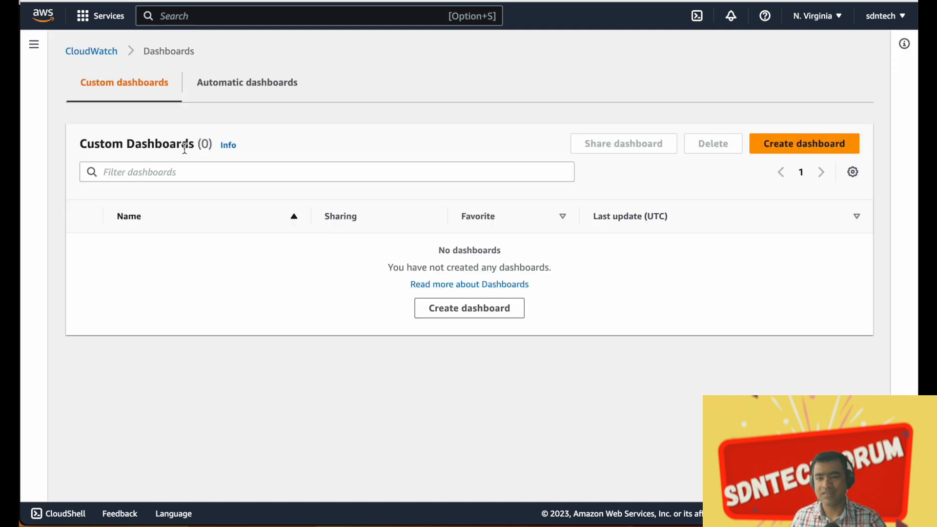
Return to the CloudWatch overview, then start a new alarm from the list of all alarms
{"action": "left_click", "coordinate": [104, 52]}
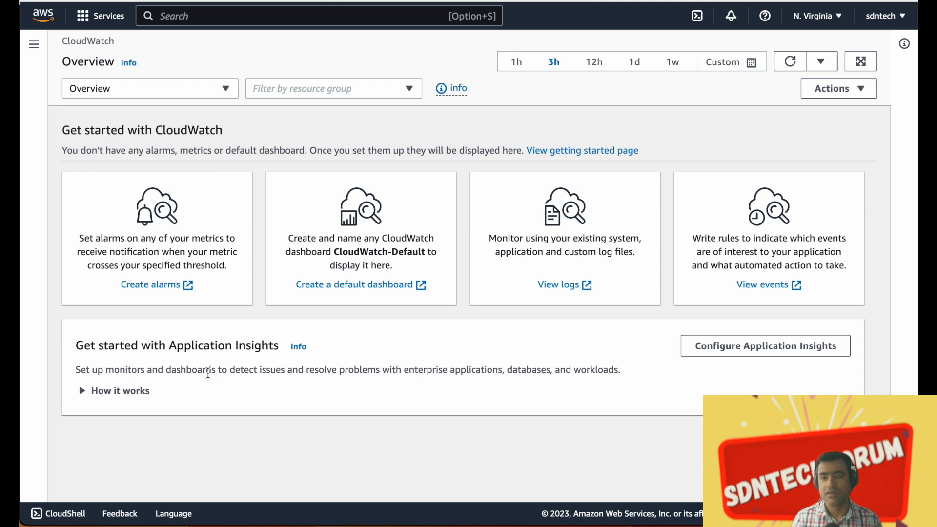
{"action": "left_click", "coordinate": [860, 93]}
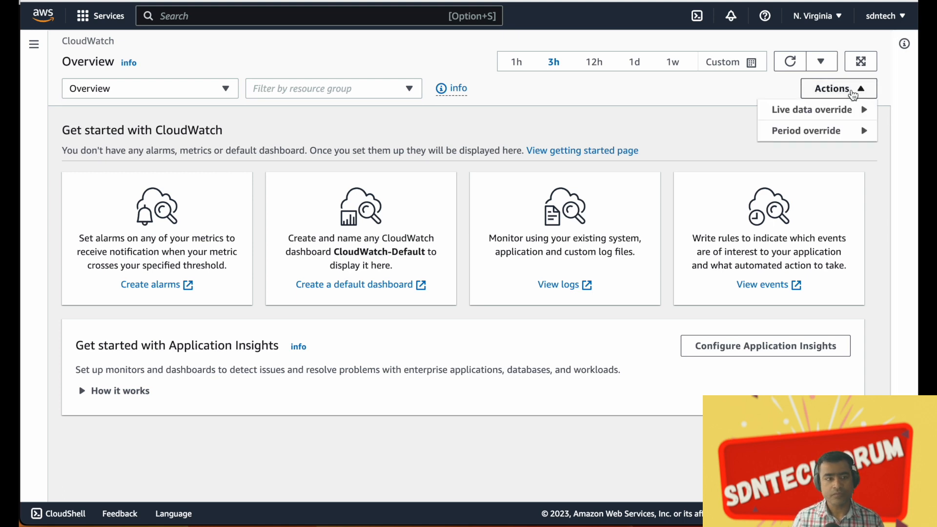
{"action": "left_click", "coordinate": [700, 104]}
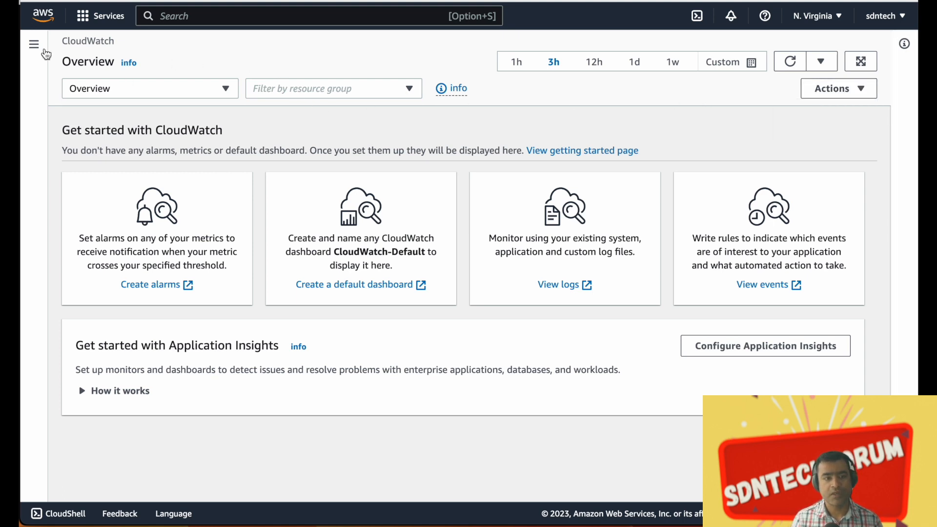
{"action": "left_click", "coordinate": [34, 51]}
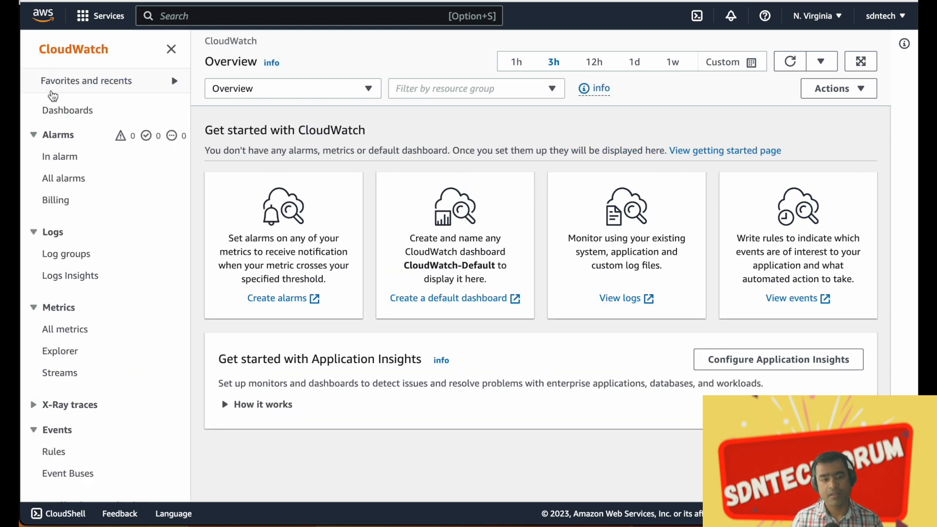
{"action": "left_click", "coordinate": [82, 184]}
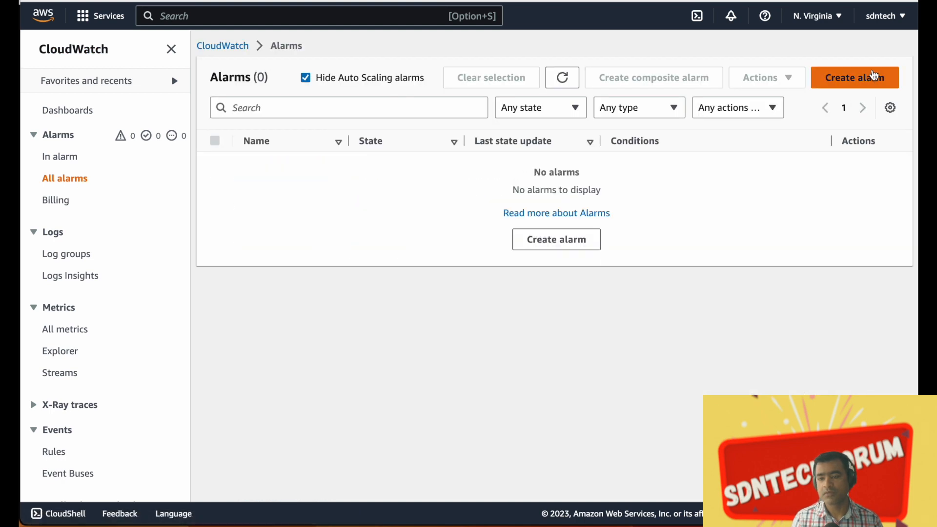
{"action": "left_click", "coordinate": [874, 77]}
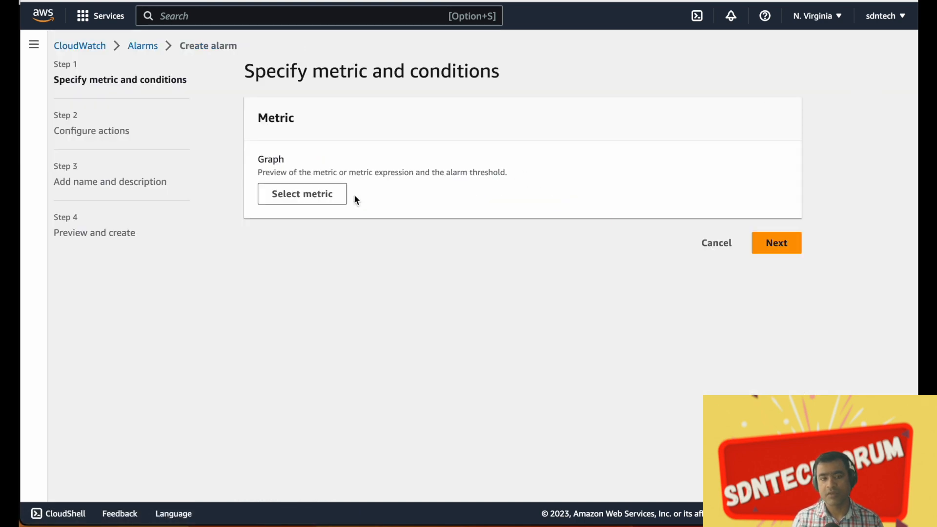
Start choosing the alarm's metric and list the EC2 Per-Instance Metrics
{"action": "left_click", "coordinate": [323, 198]}
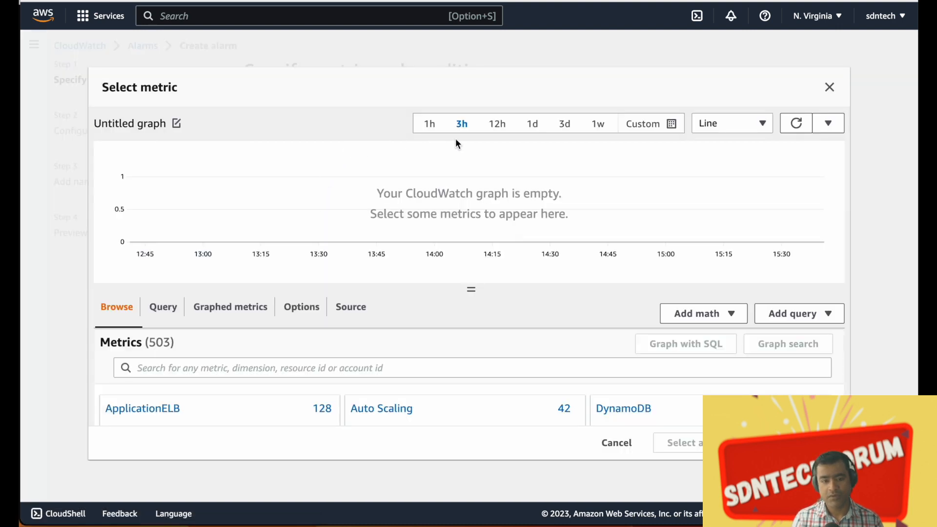
{"action": "scroll", "coordinate": [389, 213], "scroll_direction": "down", "scroll_amount": 1}
{"action": "scroll", "coordinate": [389, 214], "scroll_direction": "down", "scroll_amount": 3}
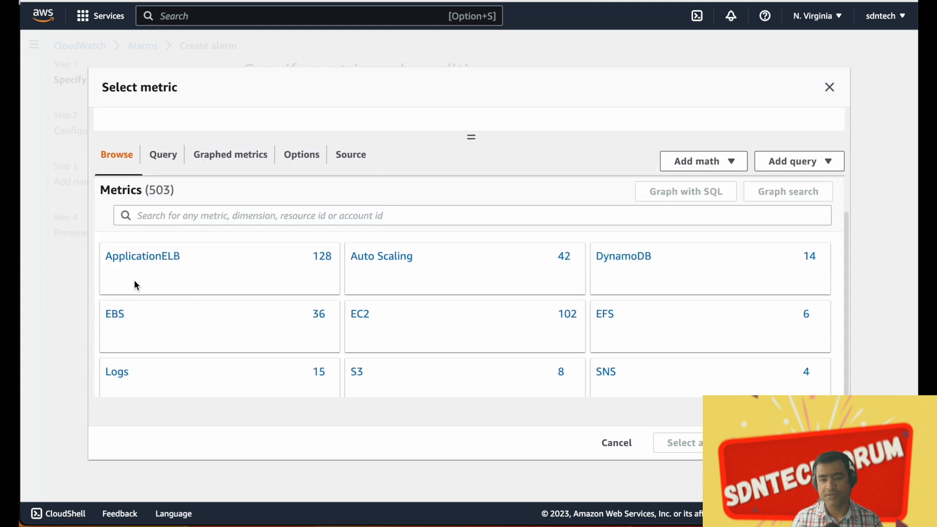
{"action": "scroll", "coordinate": [588, 327], "scroll_direction": "down", "scroll_amount": 1}
{"action": "scroll", "coordinate": [589, 326], "scroll_direction": "up", "scroll_amount": 1}
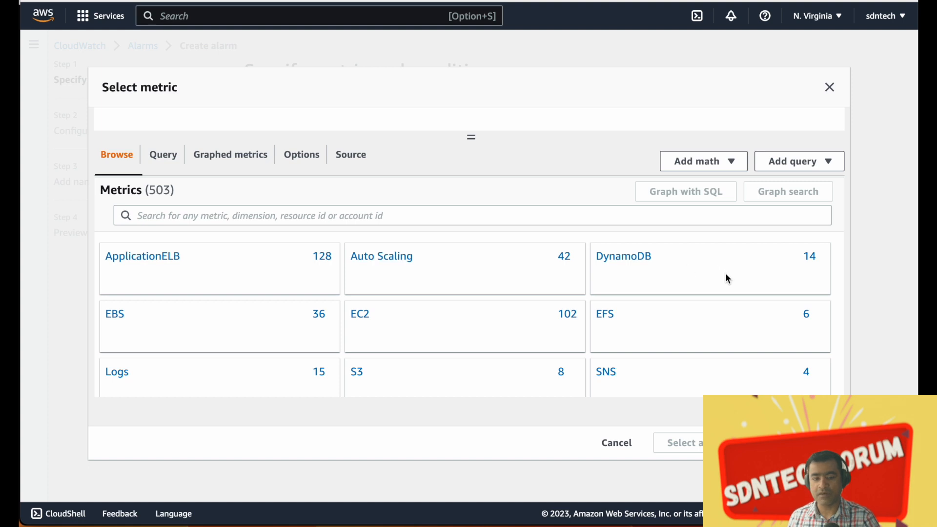
{"action": "scroll", "coordinate": [725, 274], "scroll_direction": "down", "scroll_amount": 1}
{"action": "scroll", "coordinate": [435, 312], "scroll_direction": "up", "scroll_amount": 2}
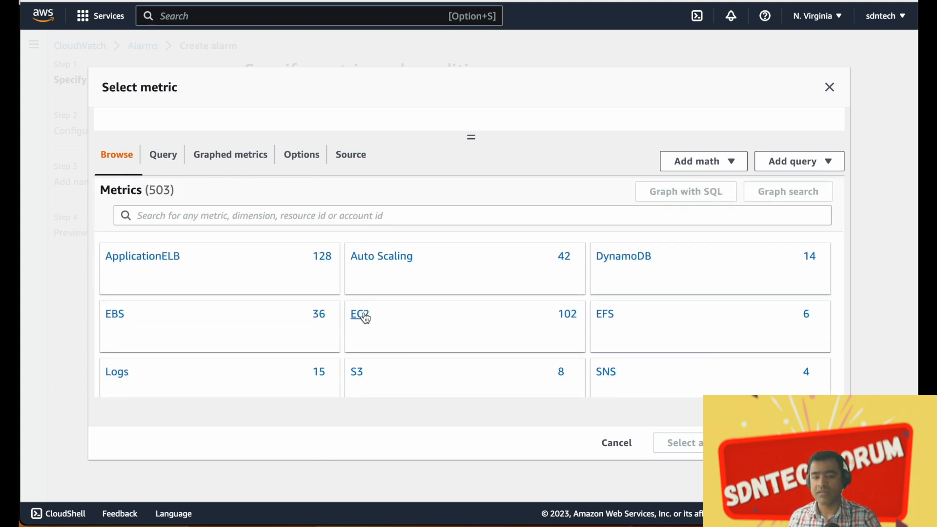
{"action": "left_click", "coordinate": [360, 314]}
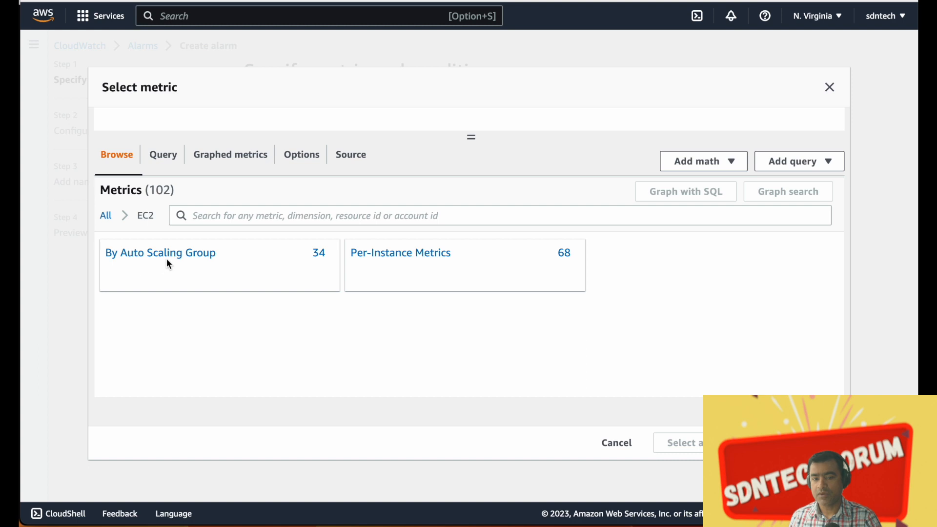
{"action": "left_click", "coordinate": [447, 262]}
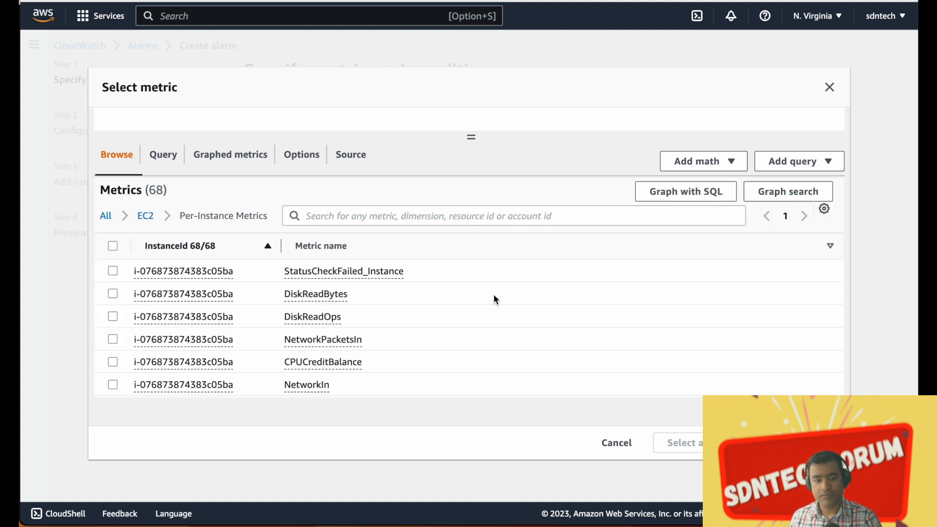
{"action": "scroll", "coordinate": [494, 295], "scroll_direction": "down", "scroll_amount": 5}
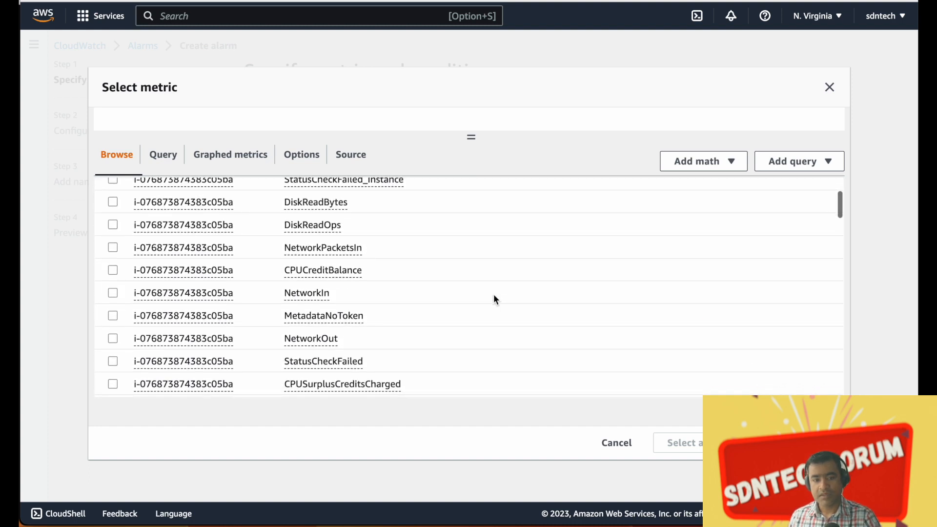
{"action": "scroll", "coordinate": [494, 295], "scroll_direction": "up", "scroll_amount": 5}
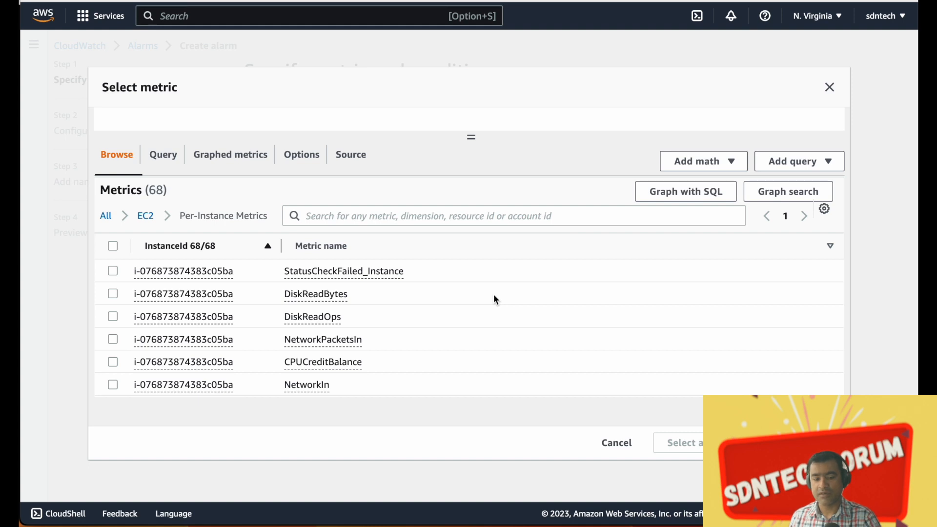
{"action": "scroll", "coordinate": [494, 295], "scroll_direction": "down", "scroll_amount": 2}
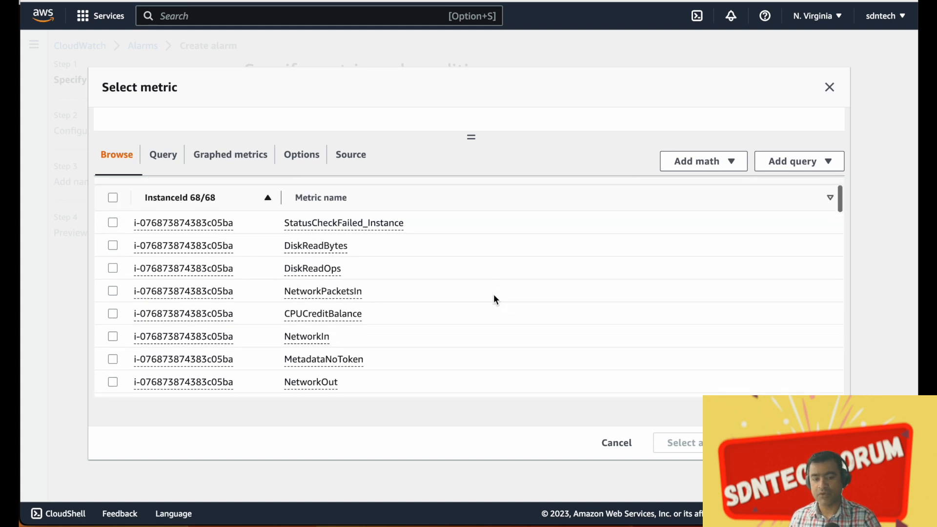
{"action": "scroll", "coordinate": [494, 296], "scroll_direction": "down", "scroll_amount": 1}
{"action": "scroll", "coordinate": [494, 296], "scroll_direction": "down", "scroll_amount": 1}
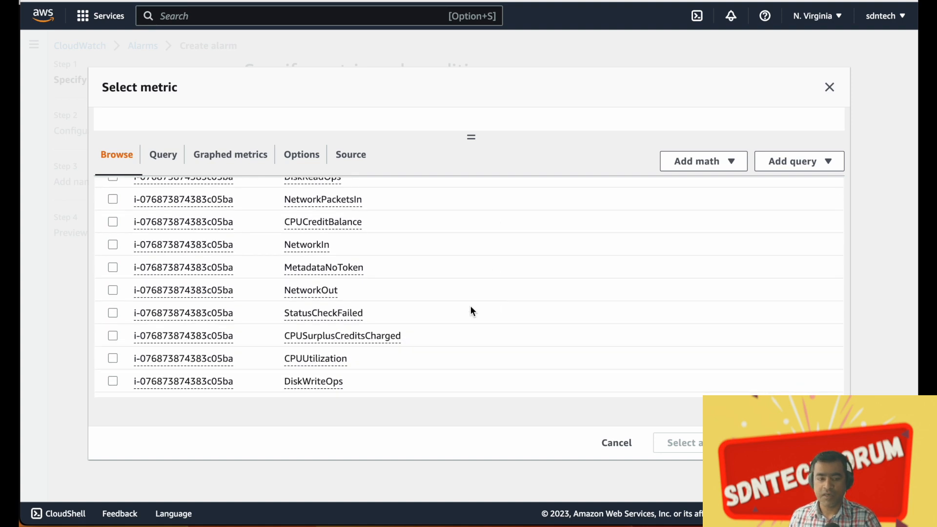
{"action": "left_click", "coordinate": [113, 358]}
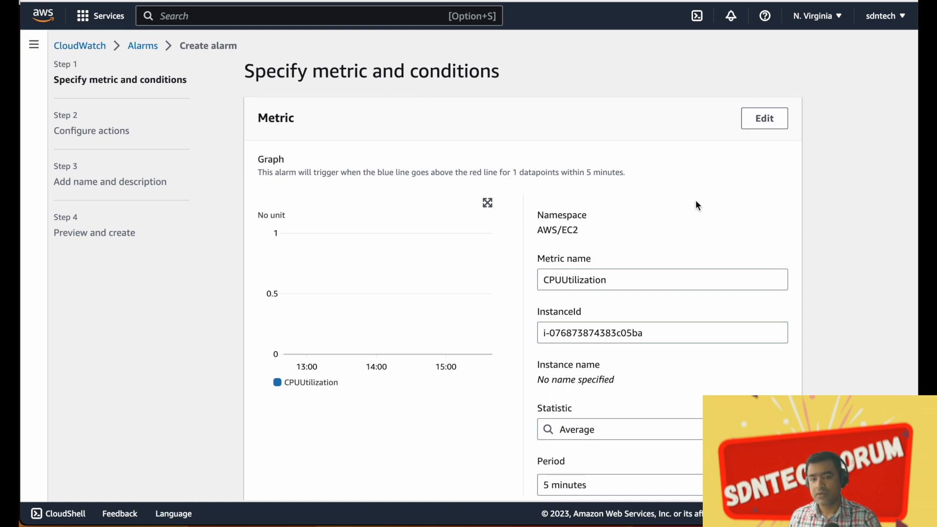
Set the threshold value of the static Greater condition for CPUUtilization to 50
{"action": "scroll", "coordinate": [695, 200], "scroll_direction": "down", "scroll_amount": 3}
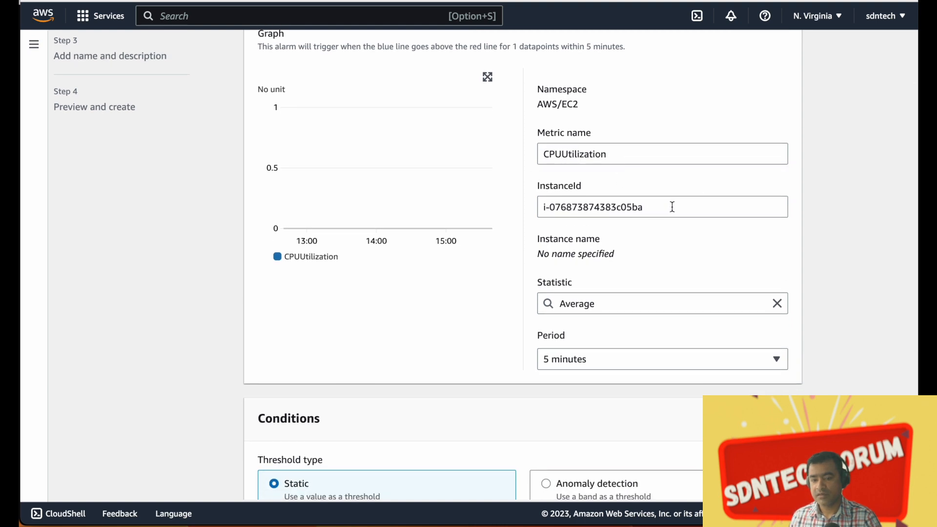
{"action": "scroll", "coordinate": [644, 308], "scroll_direction": "down", "scroll_amount": 1}
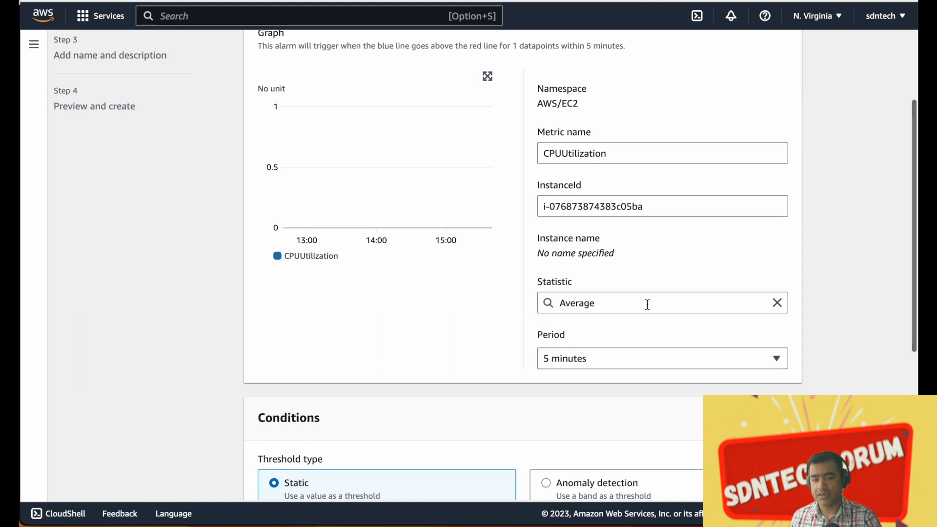
{"action": "scroll", "coordinate": [653, 257], "scroll_direction": "down", "scroll_amount": 3}
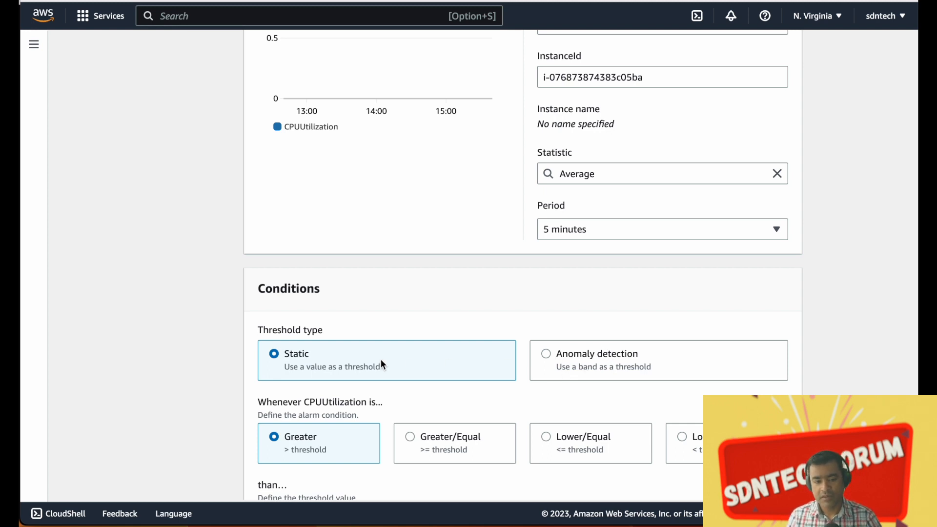
{"action": "scroll", "coordinate": [381, 364], "scroll_direction": "down", "scroll_amount": 2}
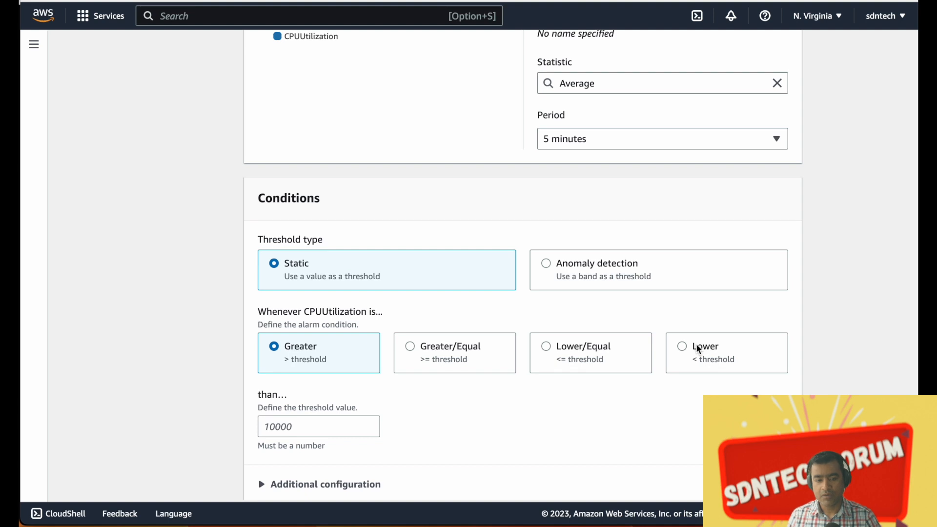
{"action": "left_click", "coordinate": [290, 427]}
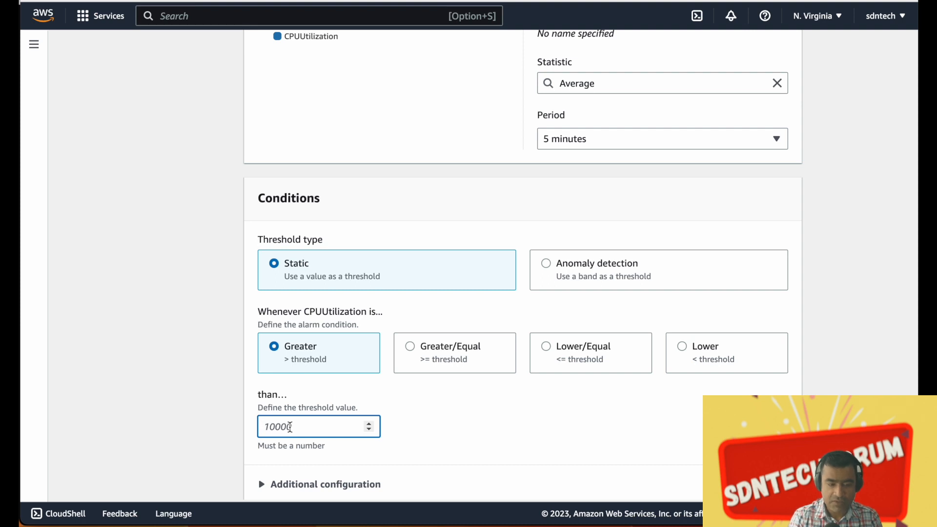
{"action": "type", "text": "50"}
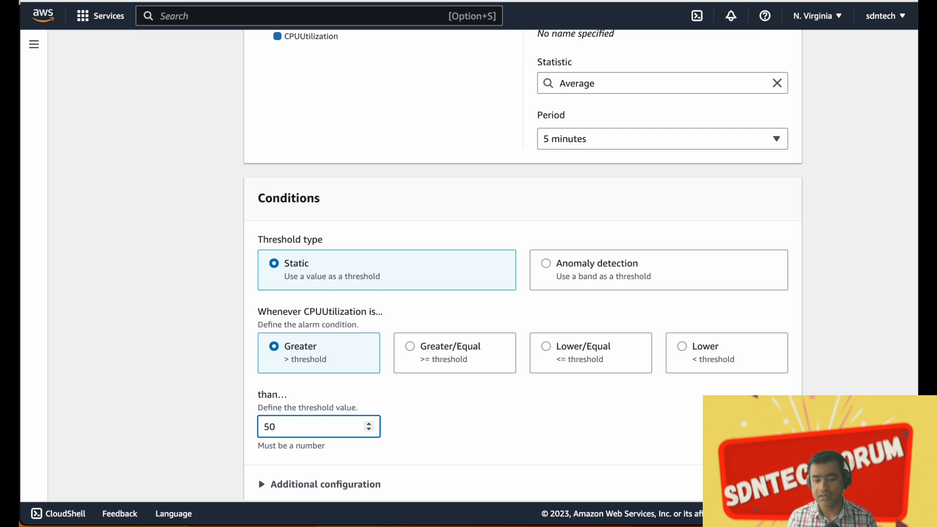
Check the datapoints to alarm and missing data treatment in the additional configuration, and collapse it again
{"action": "scroll", "coordinate": [485, 427], "scroll_direction": "down", "scroll_amount": 2}
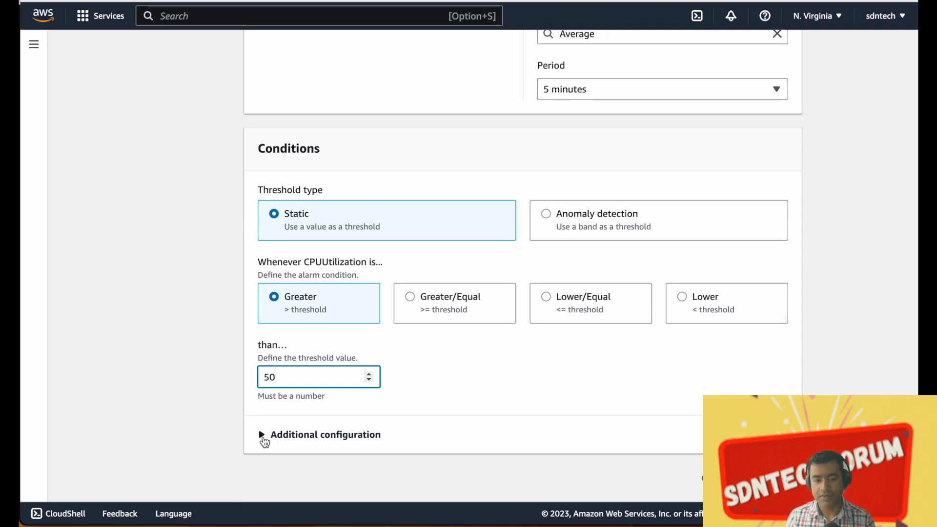
{"action": "left_click", "coordinate": [262, 436]}
{"action": "scroll", "coordinate": [513, 390], "scroll_direction": "down", "scroll_amount": 3}
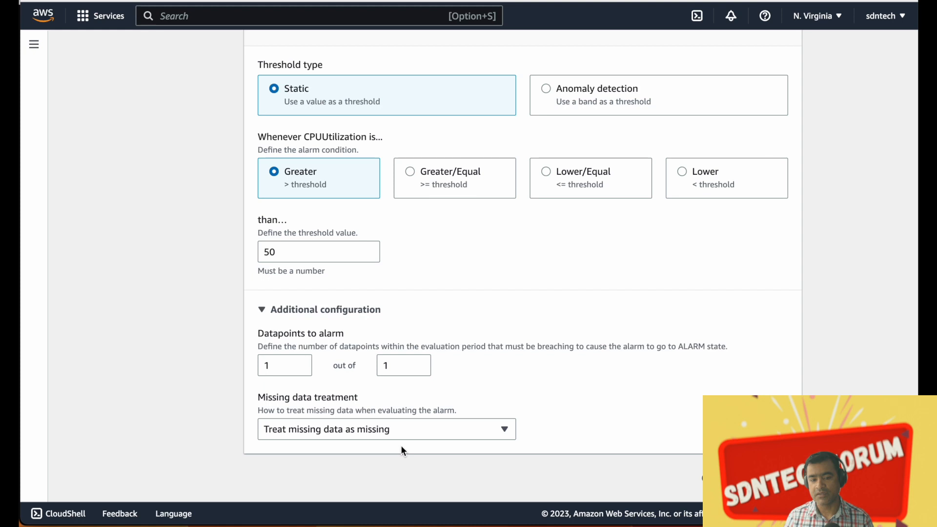
{"action": "left_click", "coordinate": [261, 311]}
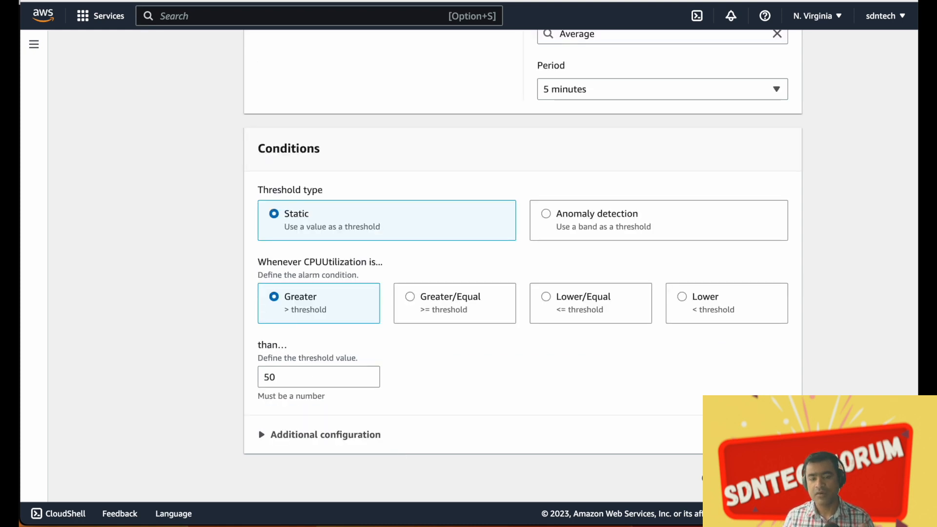
Review the alarm's metric and conditions, and continue to configuring its actions
{"action": "scroll", "coordinate": [623, 385], "scroll_direction": "up", "scroll_amount": 5}
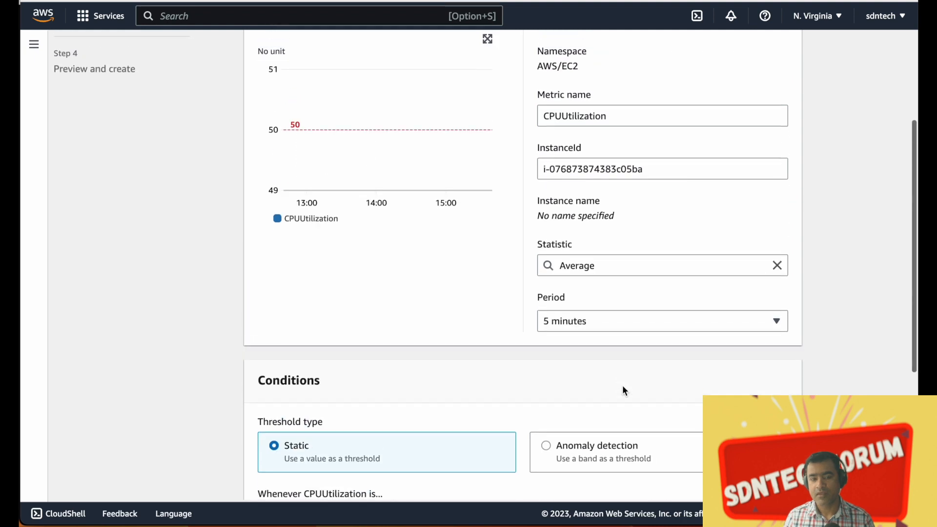
{"action": "scroll", "coordinate": [622, 385], "scroll_direction": "up", "scroll_amount": 3}
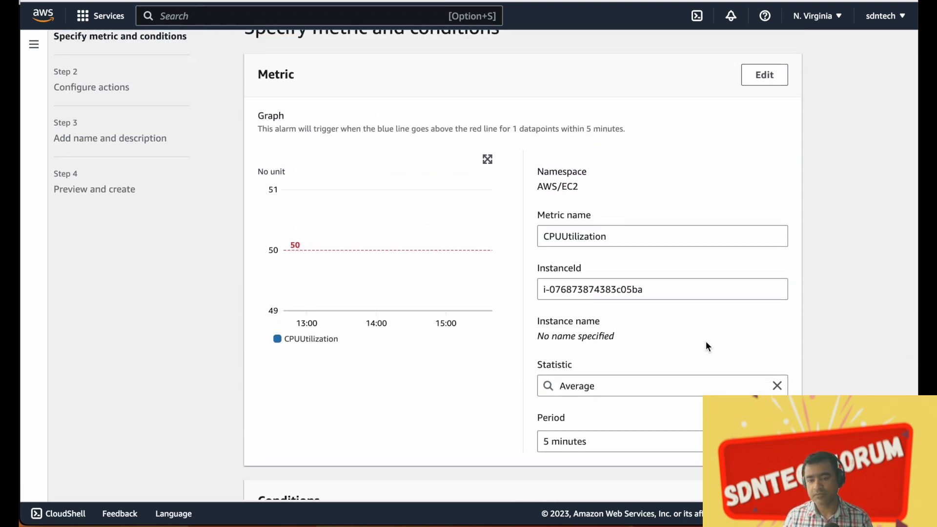
{"action": "scroll", "coordinate": [707, 346], "scroll_direction": "down", "scroll_amount": 5}
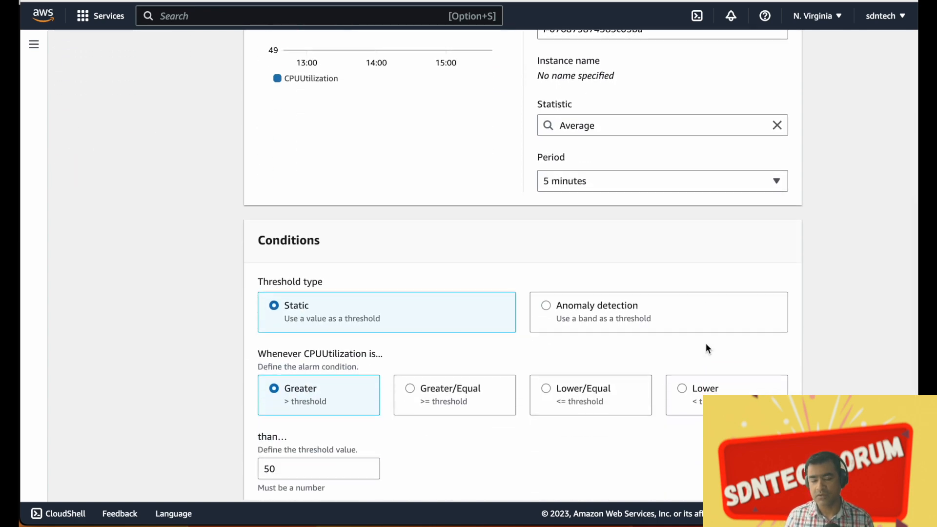
{"action": "scroll", "coordinate": [706, 346], "scroll_direction": "down", "scroll_amount": 2}
{"action": "scroll", "coordinate": [573, 331], "scroll_direction": "up", "scroll_amount": 7}
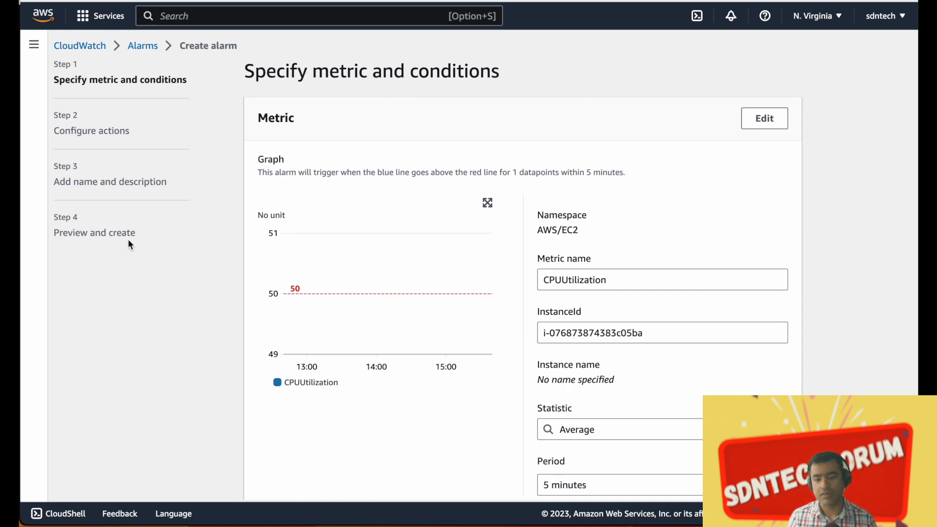
{"action": "scroll", "coordinate": [573, 246], "scroll_direction": "down", "scroll_amount": 8}
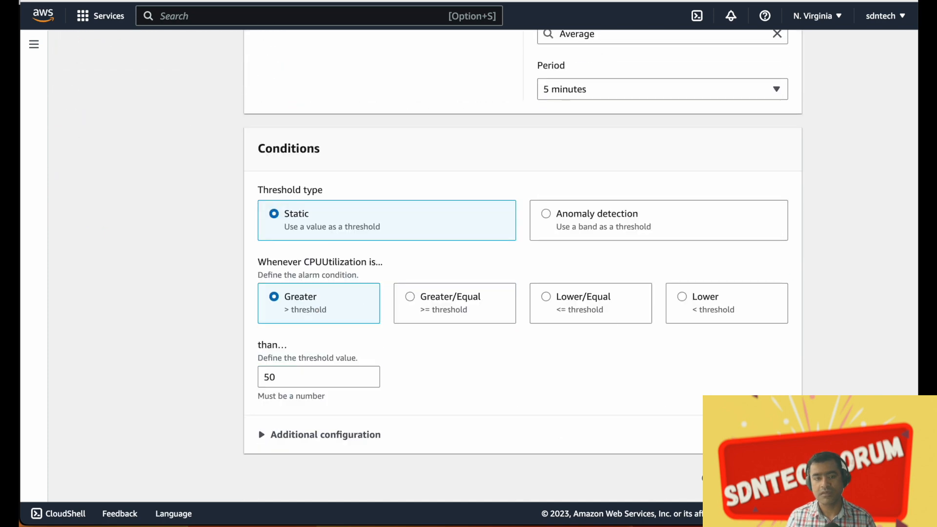
{"action": "left_click", "coordinate": [779, 479]}
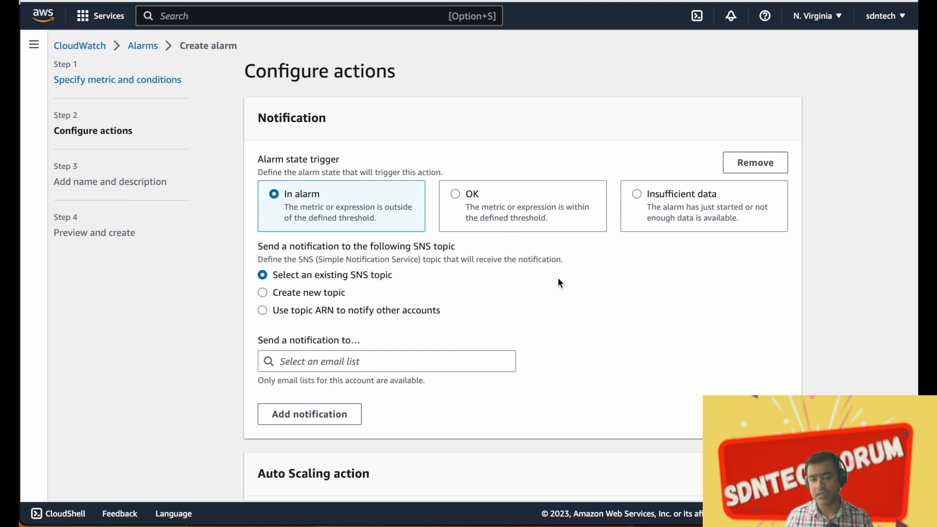
{"action": "left_click", "coordinate": [264, 293]}
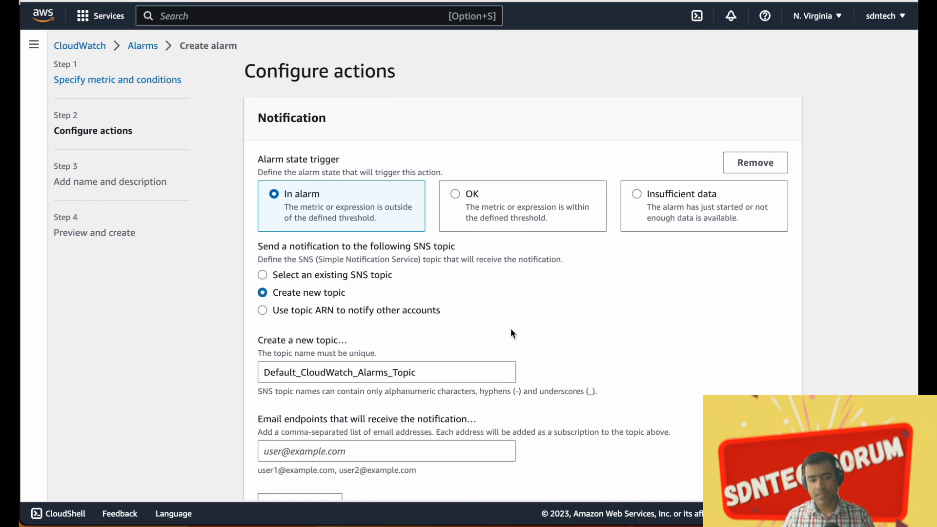
{"action": "scroll", "coordinate": [511, 328], "scroll_direction": "down", "scroll_amount": 3}
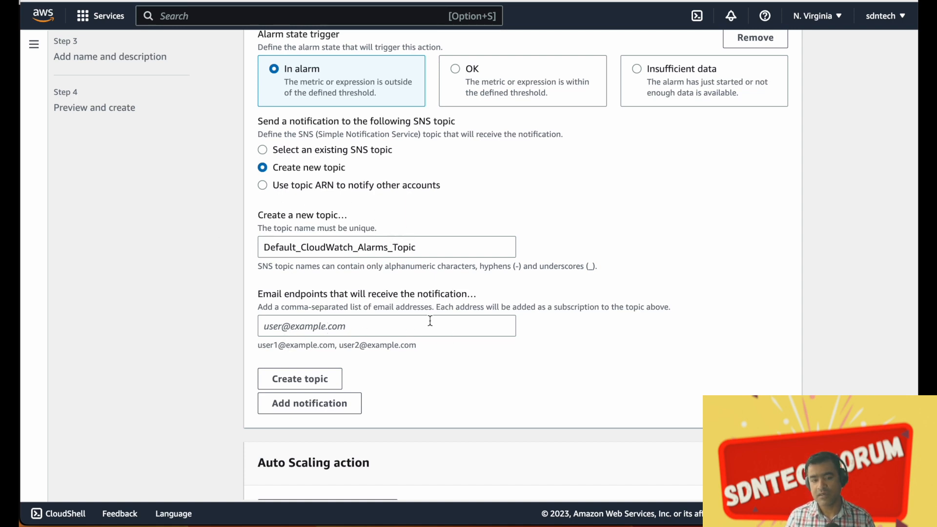
{"action": "scroll", "coordinate": [409, 325], "scroll_direction": "up", "scroll_amount": 3}
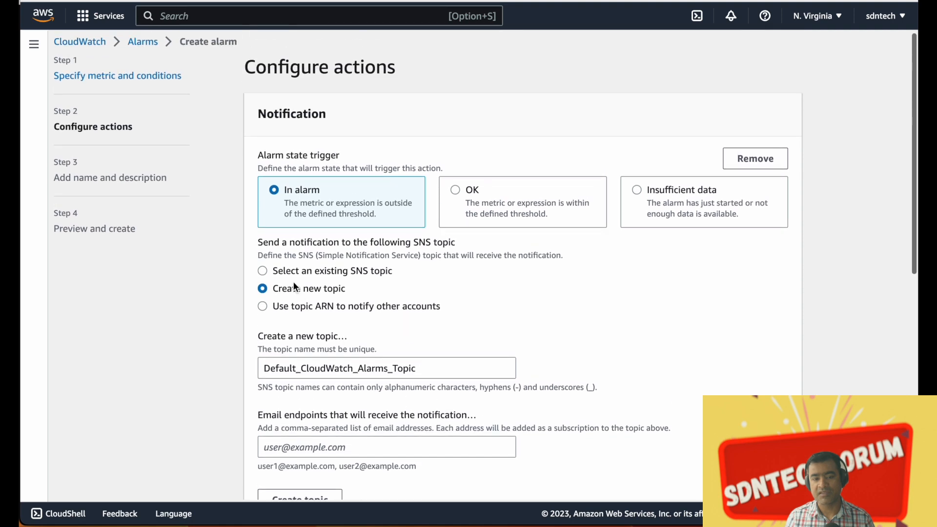
Send the In alarm notification to the existing SNS topic Health_Host_alarm
{"action": "left_click", "coordinate": [262, 271]}
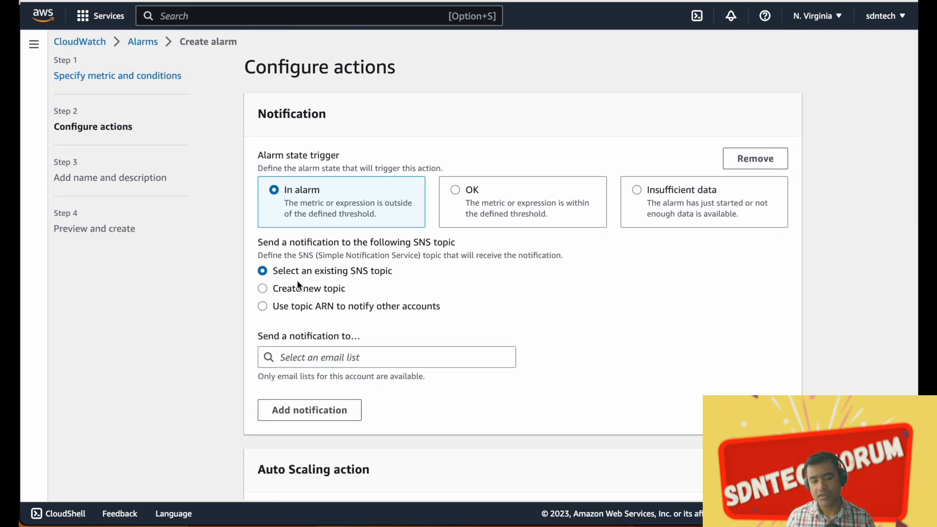
{"action": "left_click", "coordinate": [367, 362]}
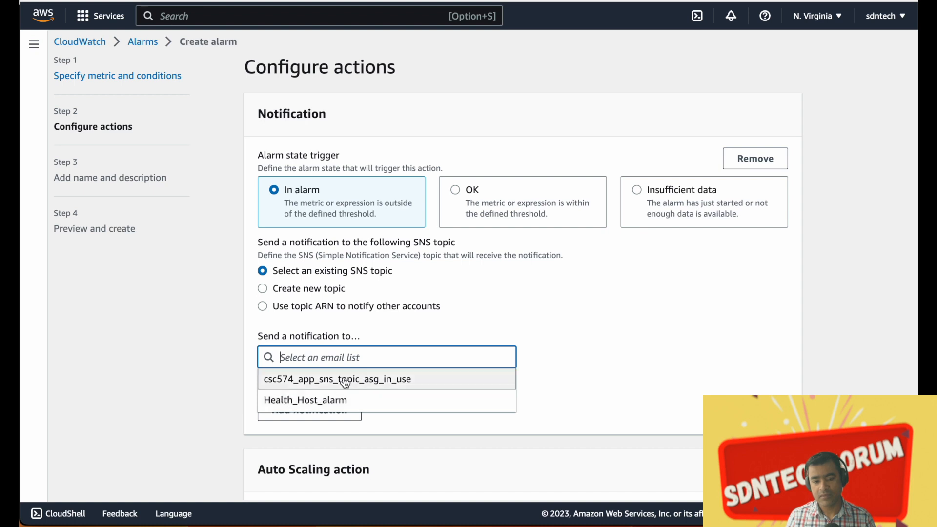
{"action": "left_click", "coordinate": [327, 407]}
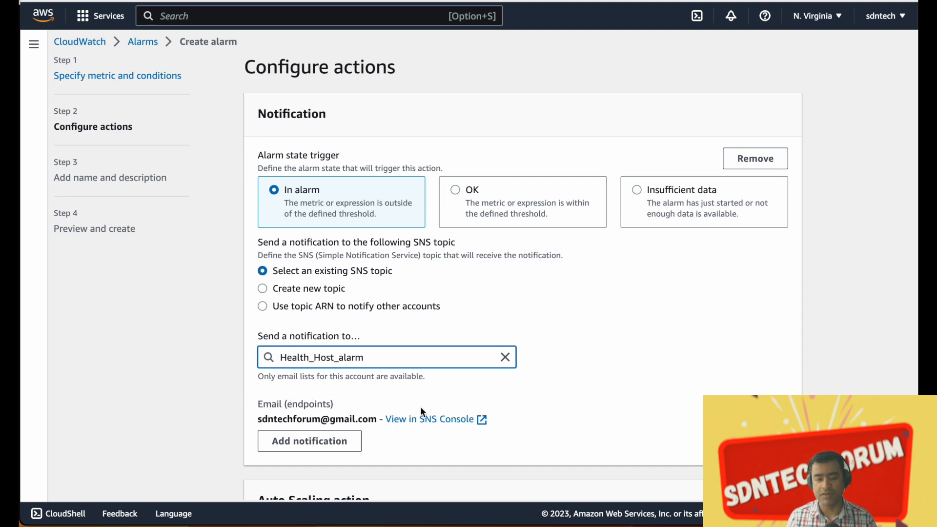
Add an Auto Scaling action to check its trigger, resource type and group options, and remove it again
{"action": "scroll", "coordinate": [421, 410], "scroll_direction": "down", "scroll_amount": 3}
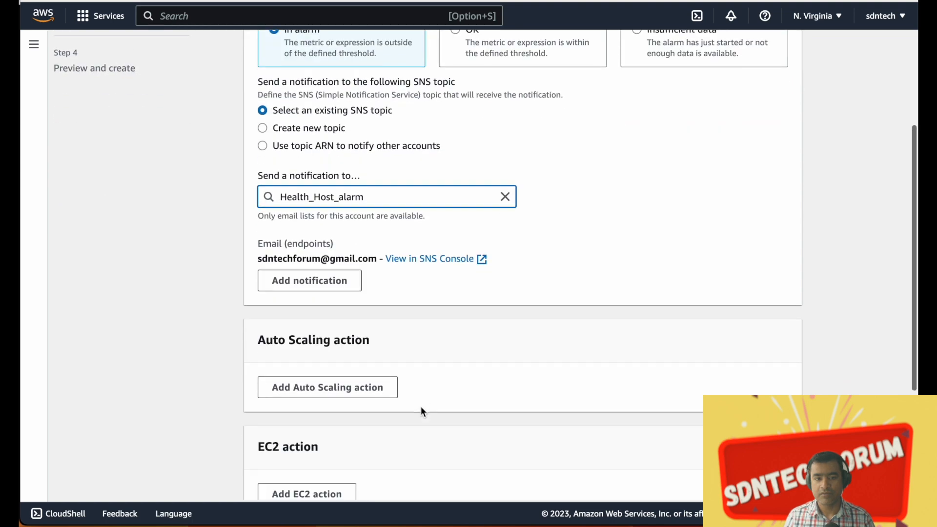
{"action": "scroll", "coordinate": [421, 410], "scroll_direction": "down", "scroll_amount": 3}
{"action": "scroll", "coordinate": [421, 408], "scroll_direction": "down", "scroll_amount": 2}
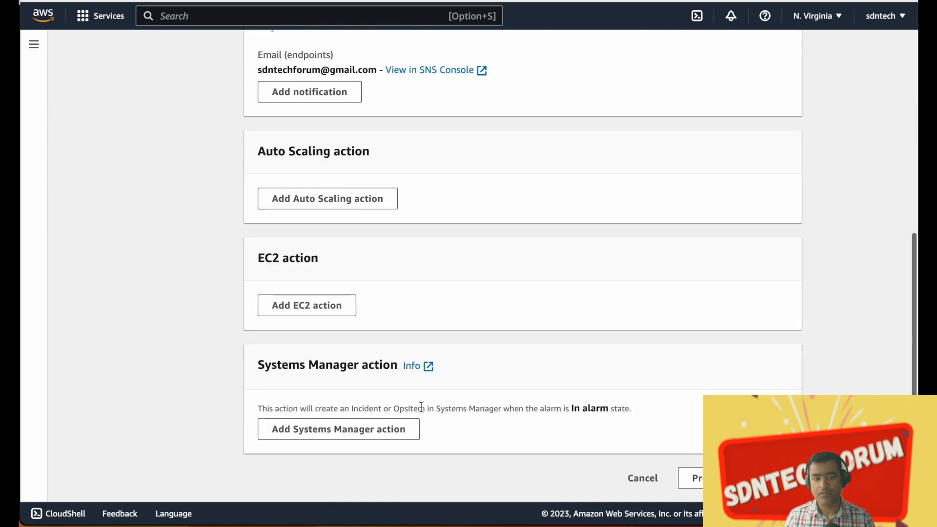
{"action": "left_click", "coordinate": [360, 202]}
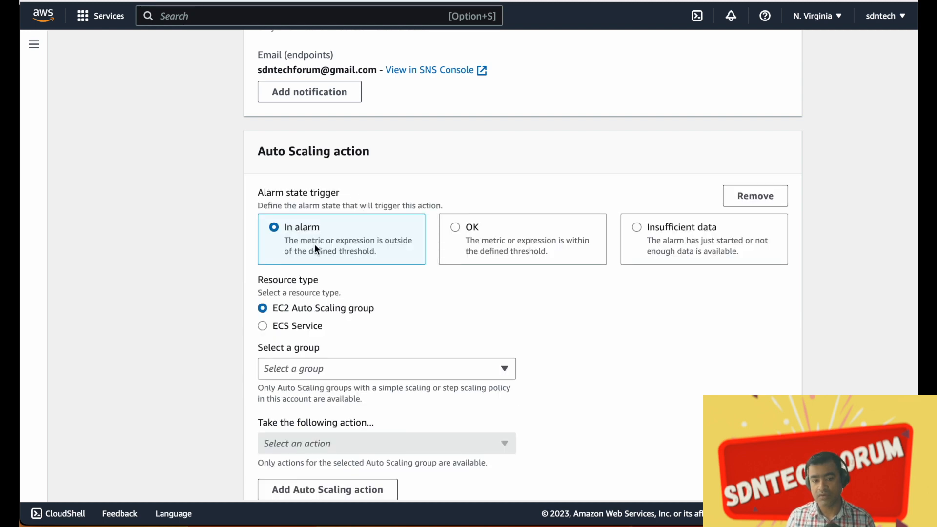
{"action": "scroll", "coordinate": [490, 315], "scroll_direction": "down", "scroll_amount": 3}
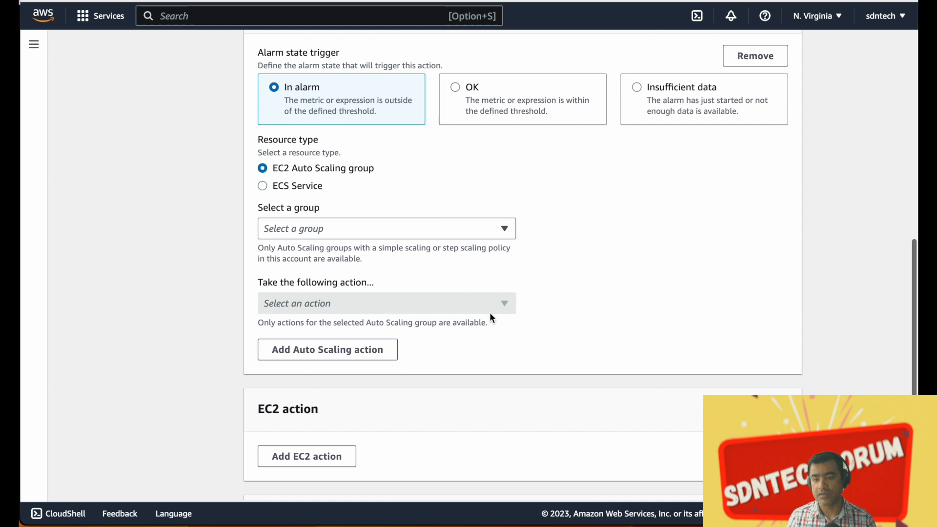
{"action": "scroll", "coordinate": [490, 315], "scroll_direction": "up", "scroll_amount": 2}
{"action": "scroll", "coordinate": [490, 316], "scroll_direction": "up", "scroll_amount": 1}
{"action": "left_click", "coordinate": [745, 185]}
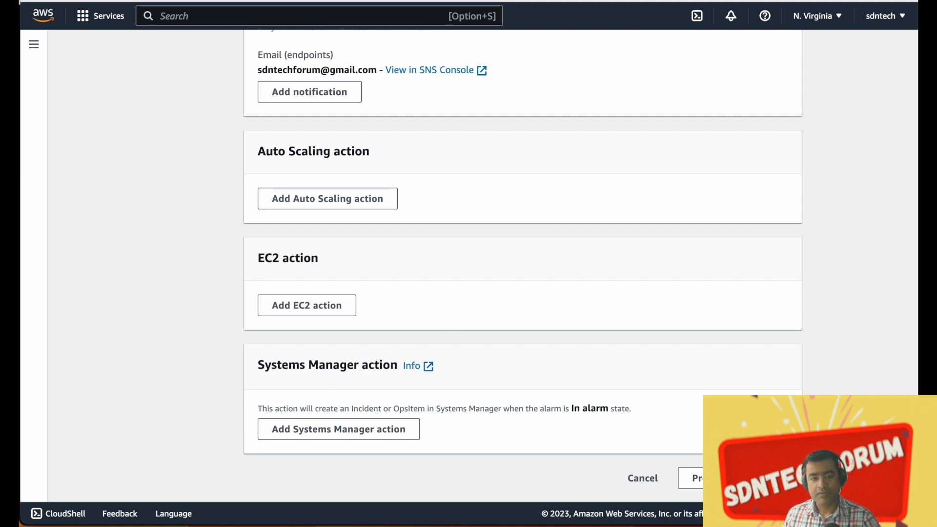
Continue to the name and description with only the SNS notification configured, and name the alarm "CPU Usage High"
{"action": "left_click", "coordinate": [779, 478]}
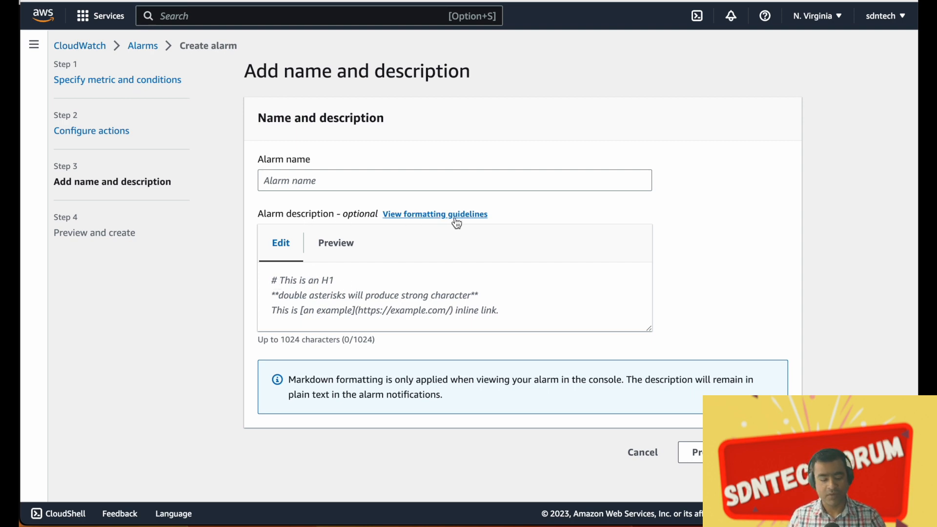
{"action": "left_click", "coordinate": [283, 182]}
{"action": "type", "text": "CPU U"}
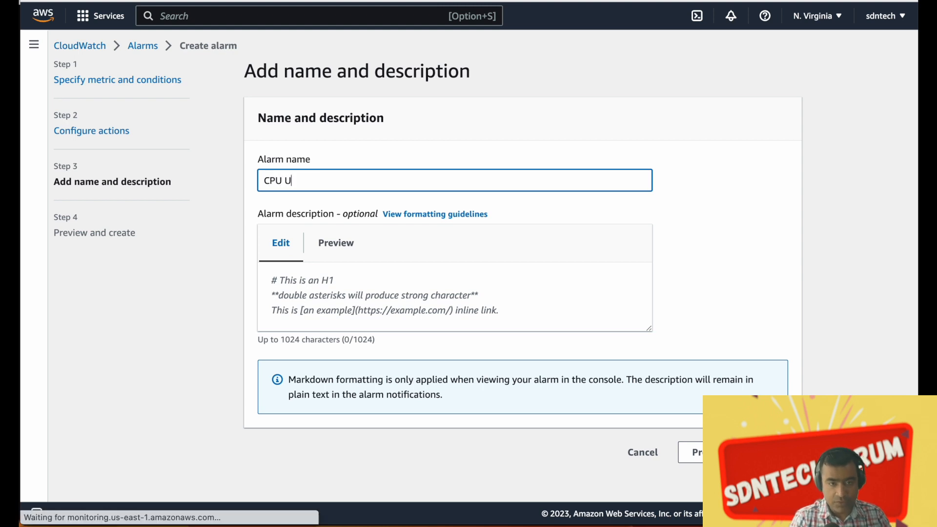
{"action": "type", "text": "sage High"}
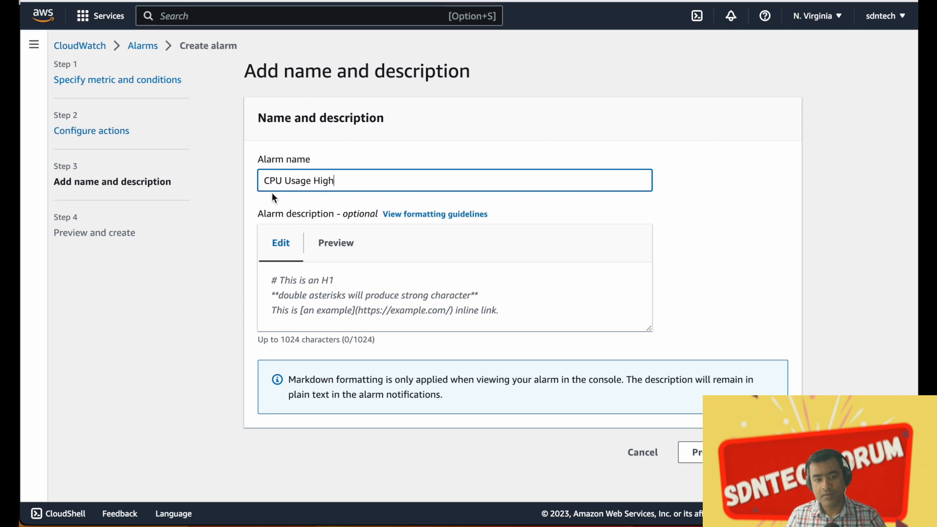
Set the alarm description to "CPU Usage above 50%", reusing the text of the alarm name
{"action": "left_click_drag", "start_coordinate": [350, 180], "coordinate": [251, 183]}
{"action": "key", "text": "super+c"}
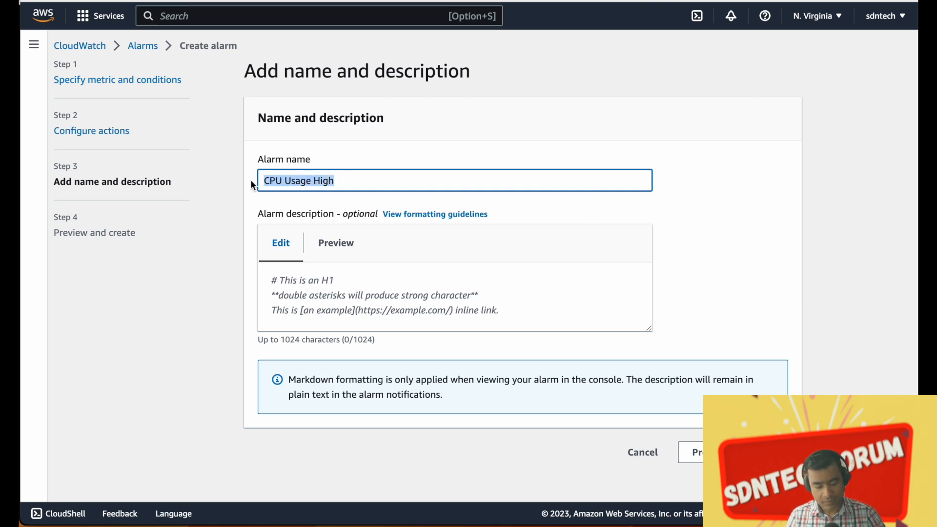
{"action": "left_click", "coordinate": [309, 285]}
{"action": "key", "text": "super+v"}
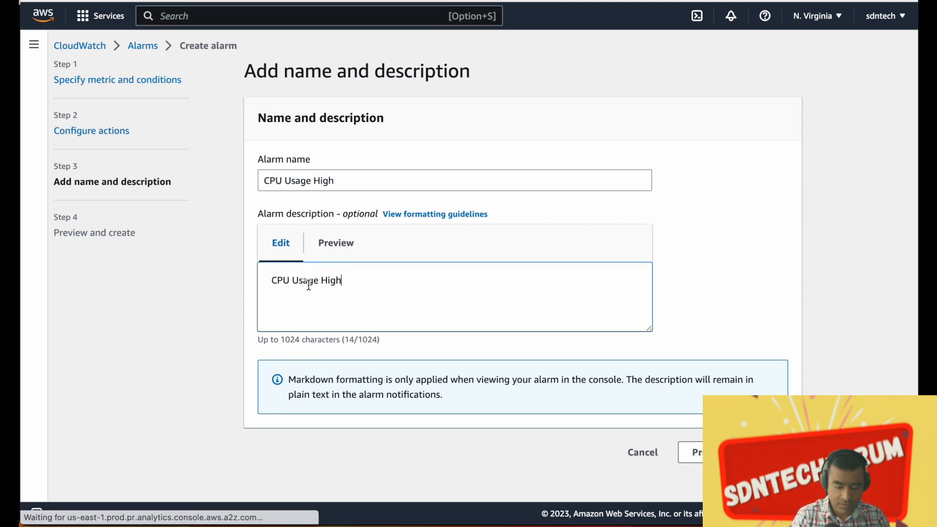
{"action": "key", "text": "BackSpace"}
{"action": "key", "text": "BackSpace"}
{"action": "key", "text": "BackSpace"}
{"action": "key", "text": "BackSpace"}
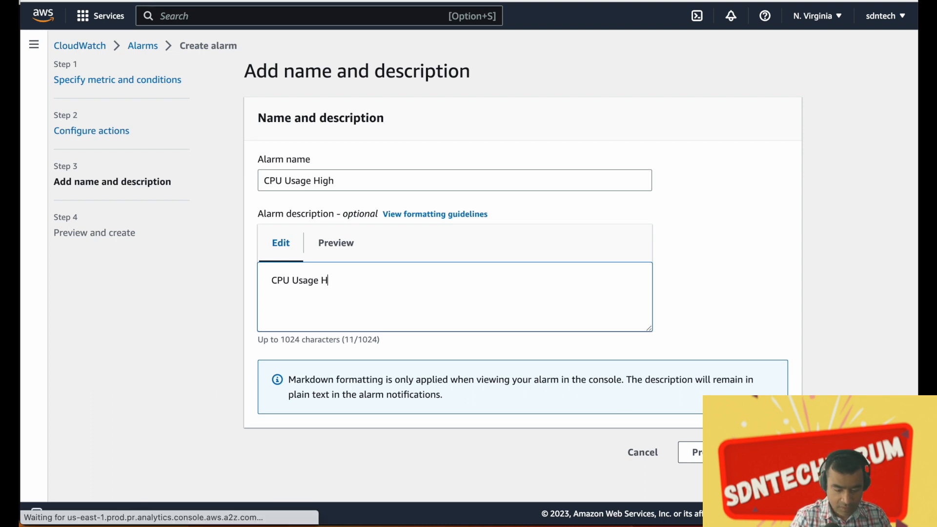
{"action": "type", "text": "above "}
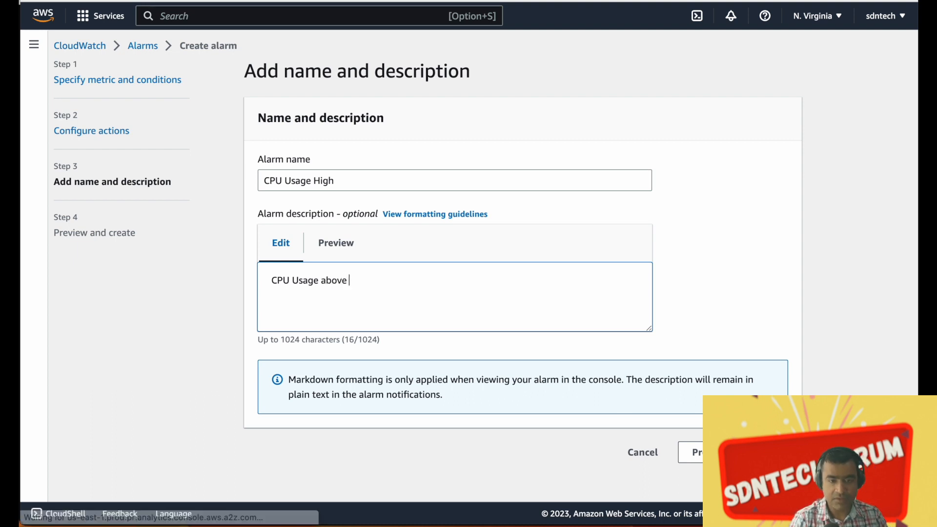
{"action": "type", "text": "50%"}
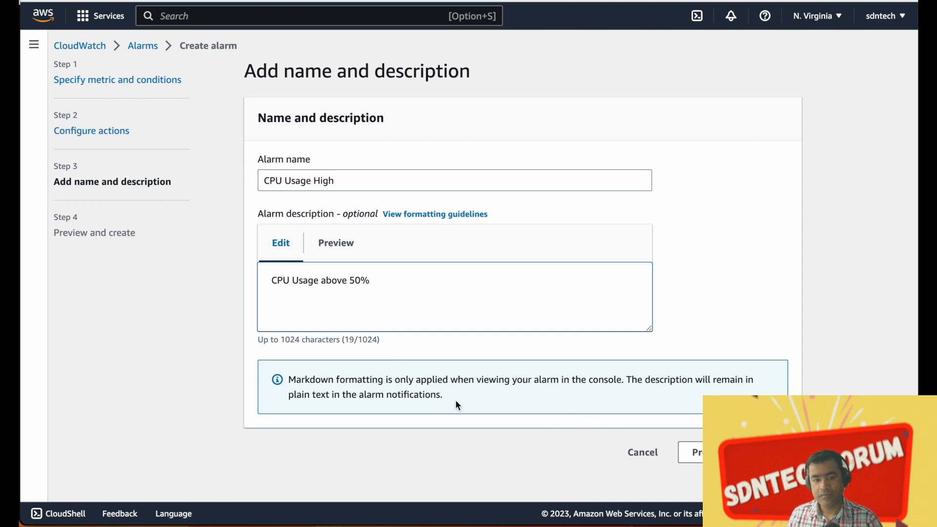
Look over the alarm summary, and go back to check the rendered preview of the alarm description
{"action": "left_click", "coordinate": [771, 452]}
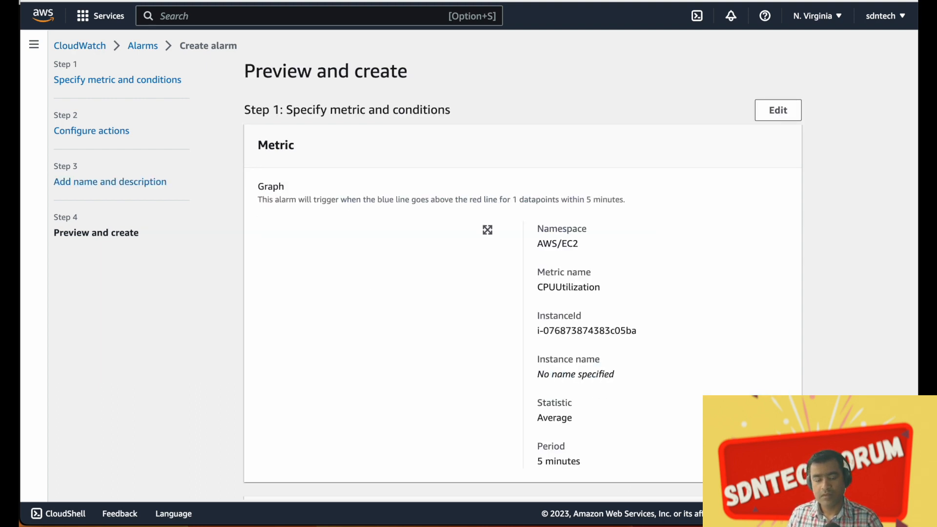
{"action": "scroll", "coordinate": [640, 452], "scroll_direction": "down", "scroll_amount": 12}
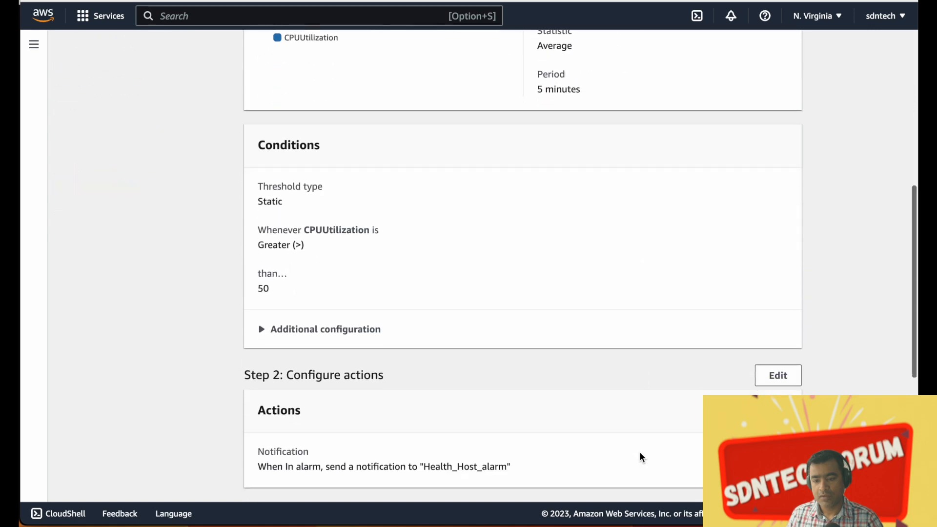
{"action": "left_click", "coordinate": [676, 477]}
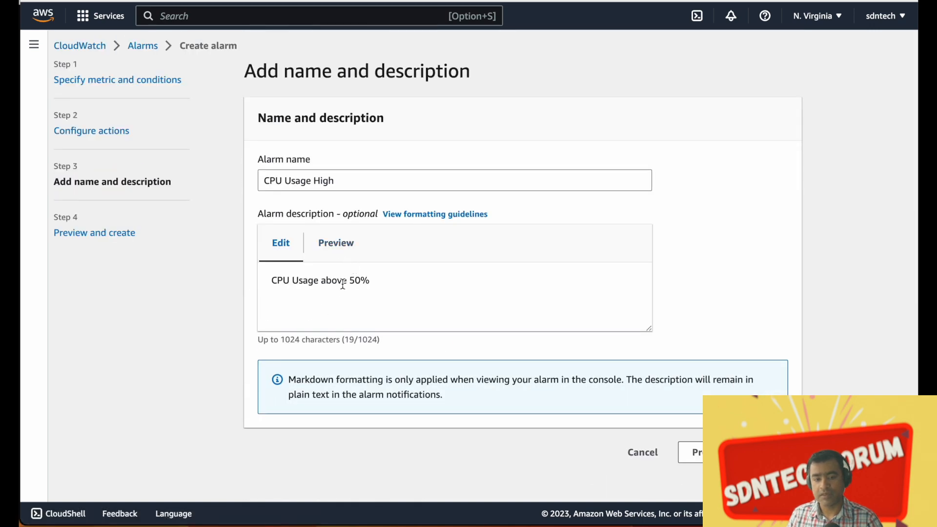
{"action": "left_click", "coordinate": [345, 248]}
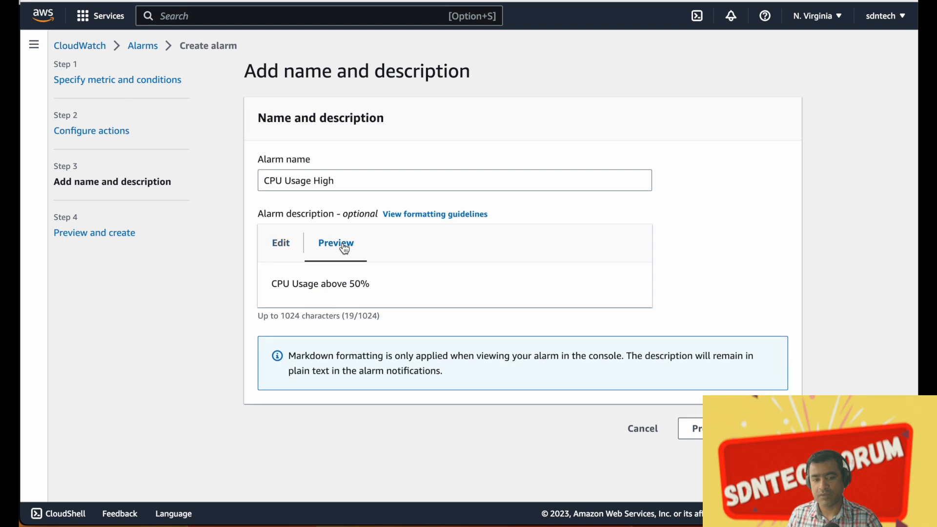
{"action": "left_click", "coordinate": [282, 244]}
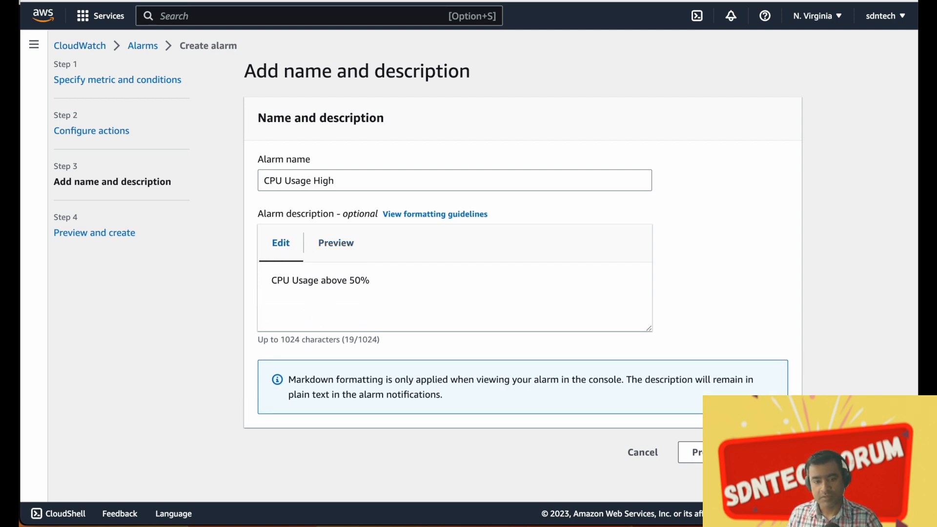
Review the metric, conditions, notification and name in the alarm summary, and create the CPU Usage High alarm
{"action": "left_click", "coordinate": [763, 452]}
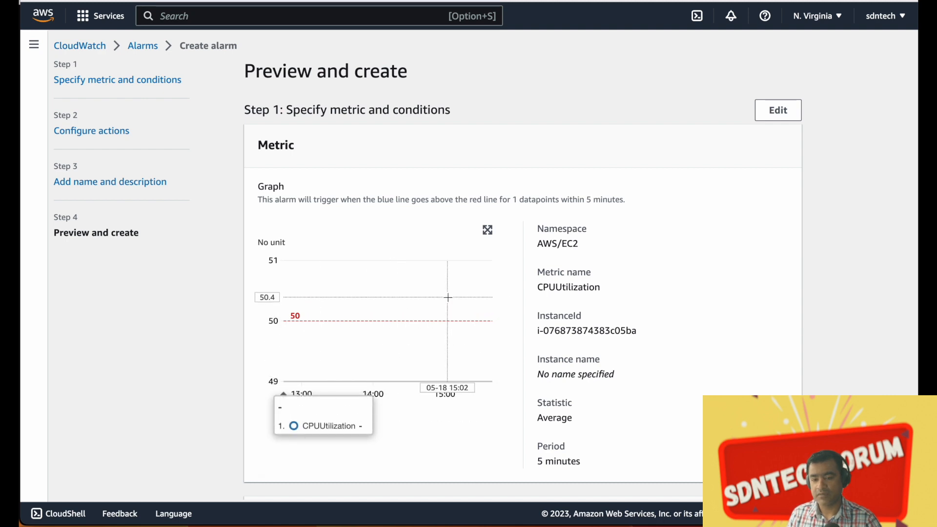
{"action": "scroll", "coordinate": [677, 321], "scroll_direction": "down", "scroll_amount": 3}
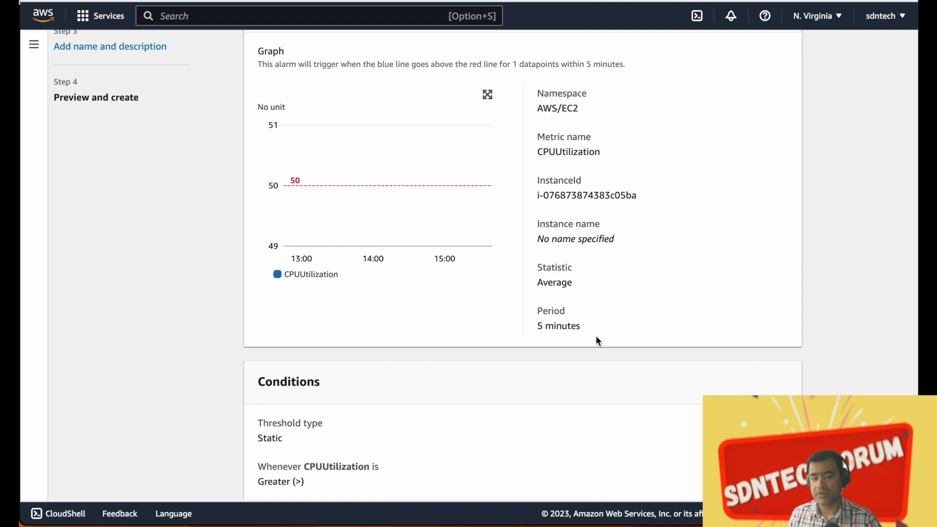
{"action": "scroll", "coordinate": [595, 335], "scroll_direction": "down", "scroll_amount": 3}
{"action": "scroll", "coordinate": [596, 335], "scroll_direction": "down", "scroll_amount": 4}
{"action": "scroll", "coordinate": [596, 335], "scroll_direction": "down", "scroll_amount": 4}
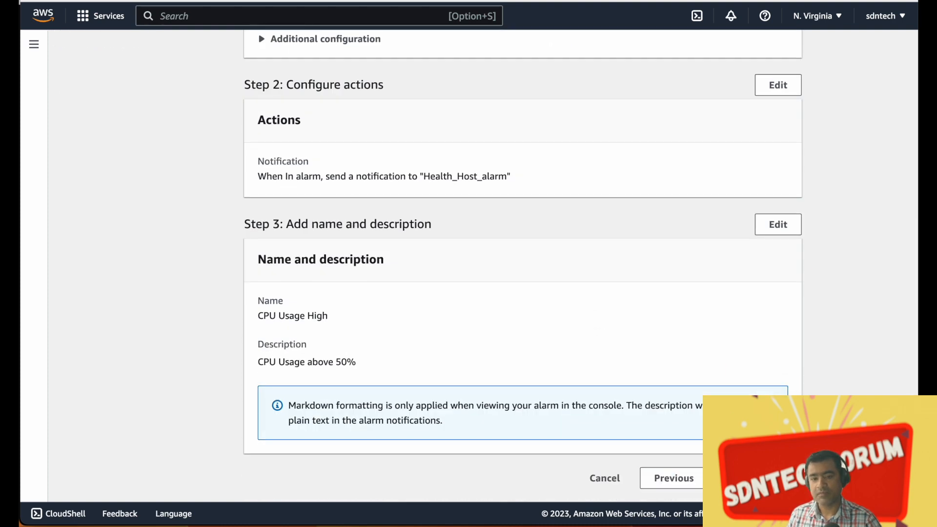
{"action": "left_click", "coordinate": [751, 477]}
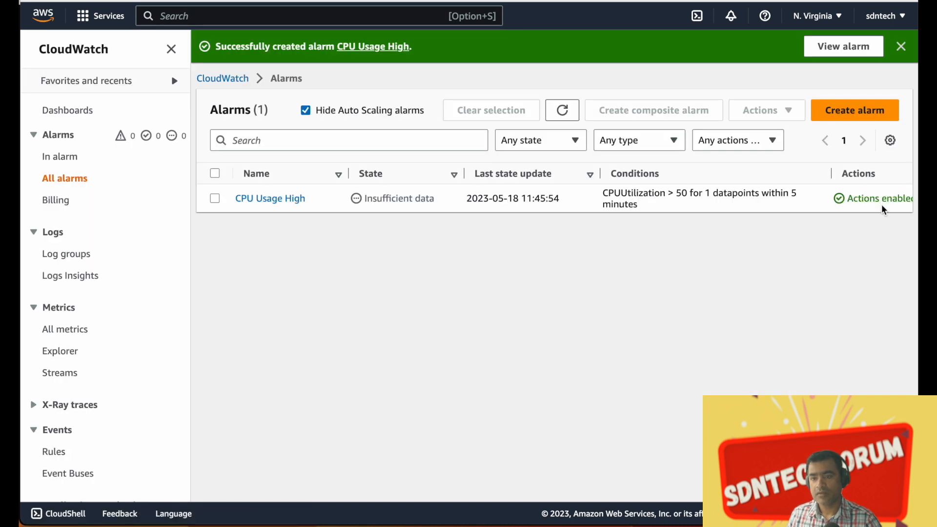
{"action": "scroll", "coordinate": [882, 209], "scroll_direction": "right", "scroll_amount": 3}
{"action": "scroll", "coordinate": [882, 209], "scroll_direction": "left", "scroll_amount": 3}
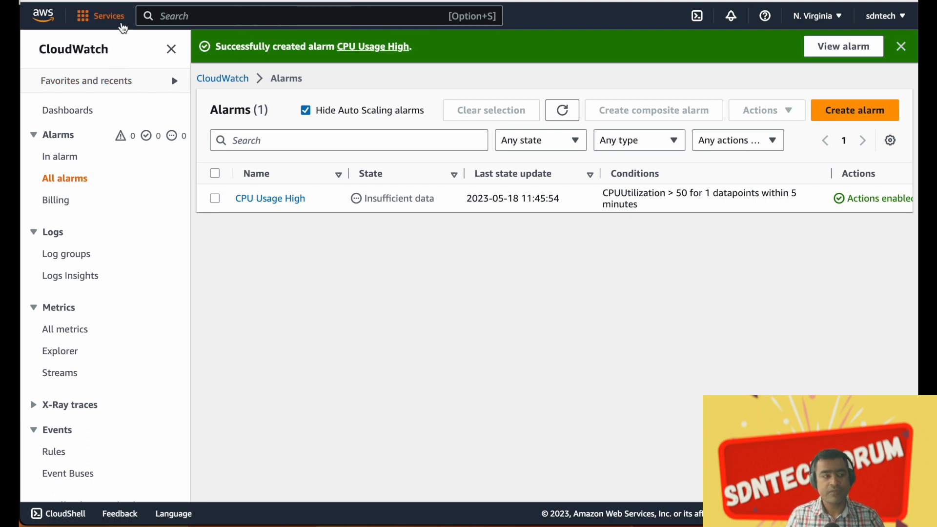
Switch to the EC2 service and open the summary of the running t2.micro instance
{"action": "left_click", "coordinate": [86, 23]}
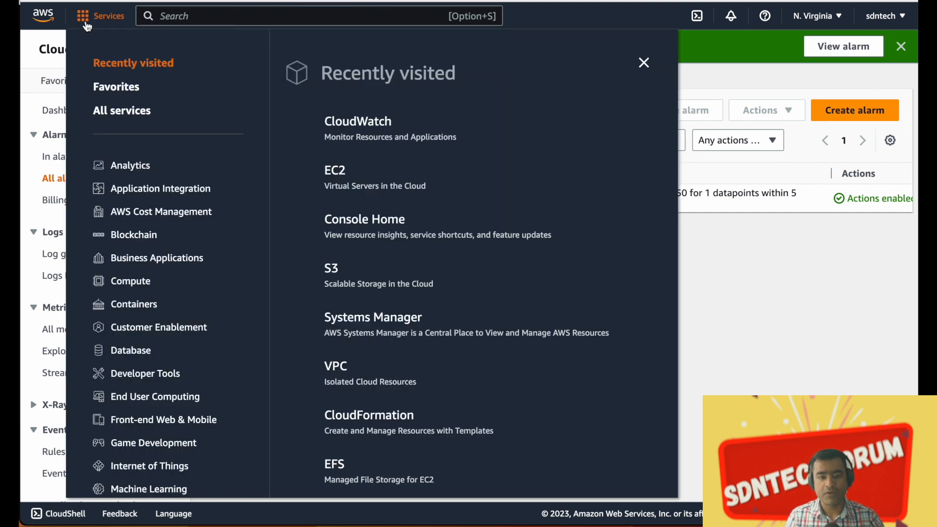
{"action": "left_click", "coordinate": [343, 172]}
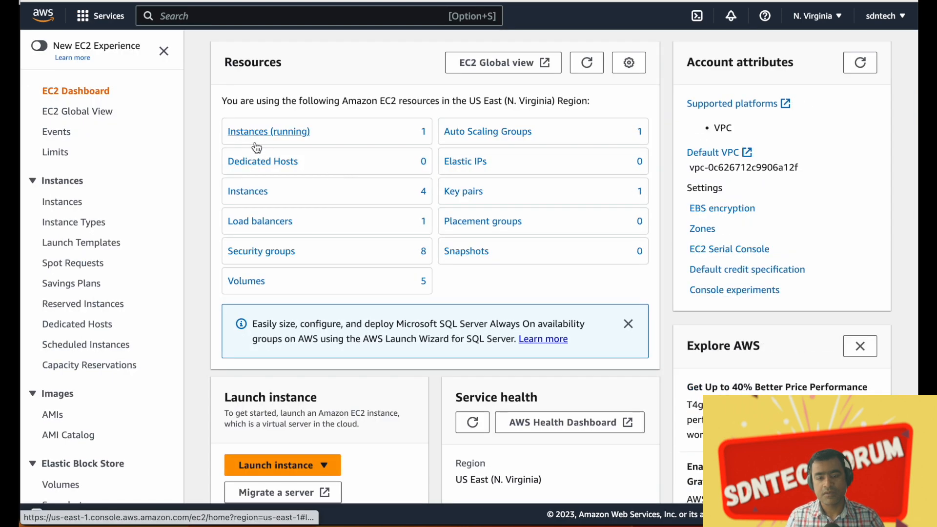
{"action": "left_click", "coordinate": [289, 131]}
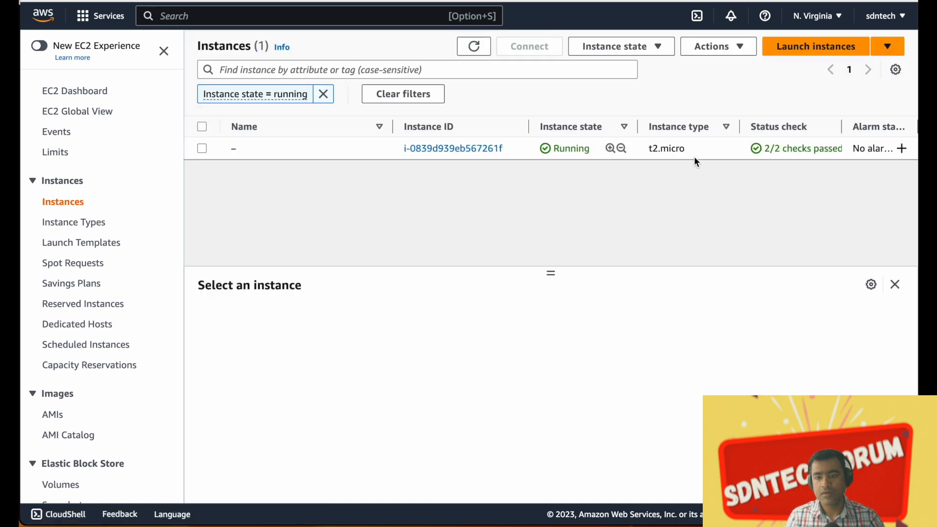
{"action": "left_click", "coordinate": [450, 149]}
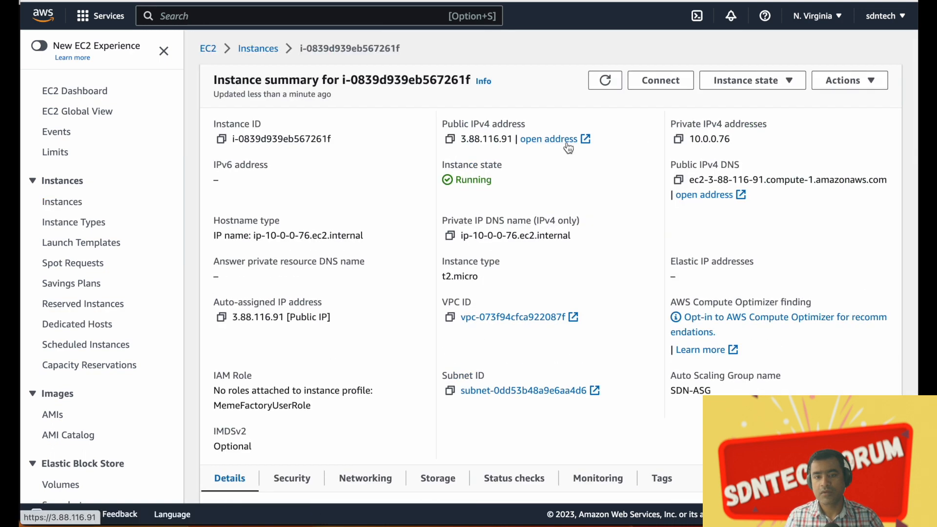
Open the instance's public IPv4 address in the browser, changing the URL from HTTPS to HTTP
{"action": "left_click", "coordinate": [587, 141]}
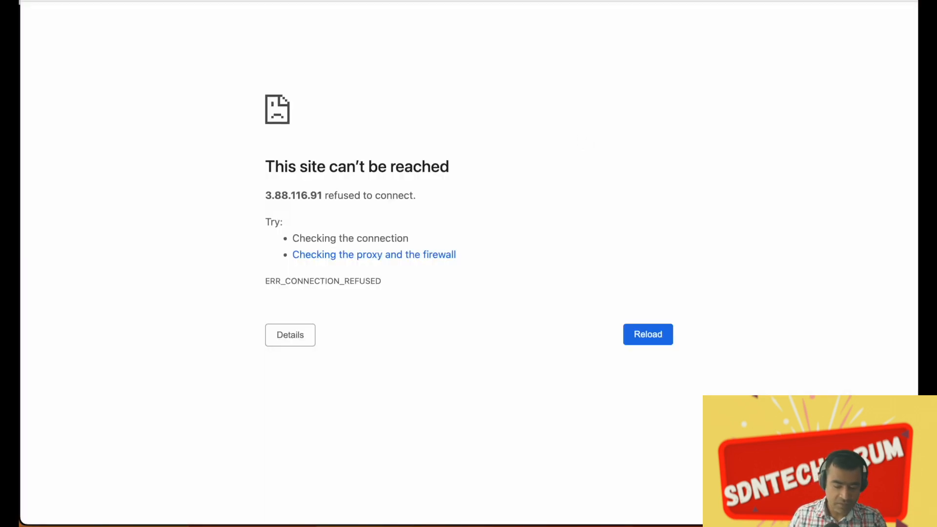
{"action": "key", "text": "BackSpace"}
{"action": "key", "text": "Return"}
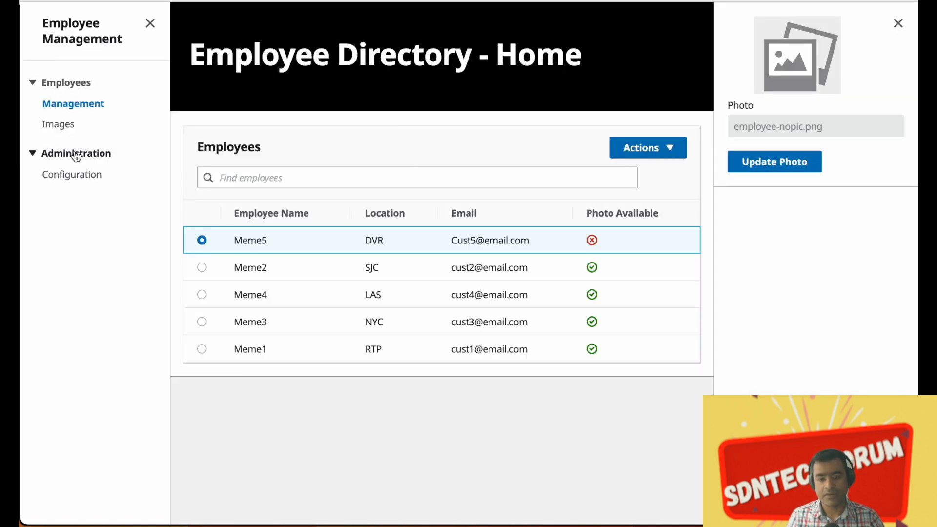
Start a stress test of the application server from the Employee Directory's configuration settings
{"action": "left_click", "coordinate": [75, 174]}
{"action": "scroll", "coordinate": [619, 370], "scroll_direction": "down", "scroll_amount": 1}
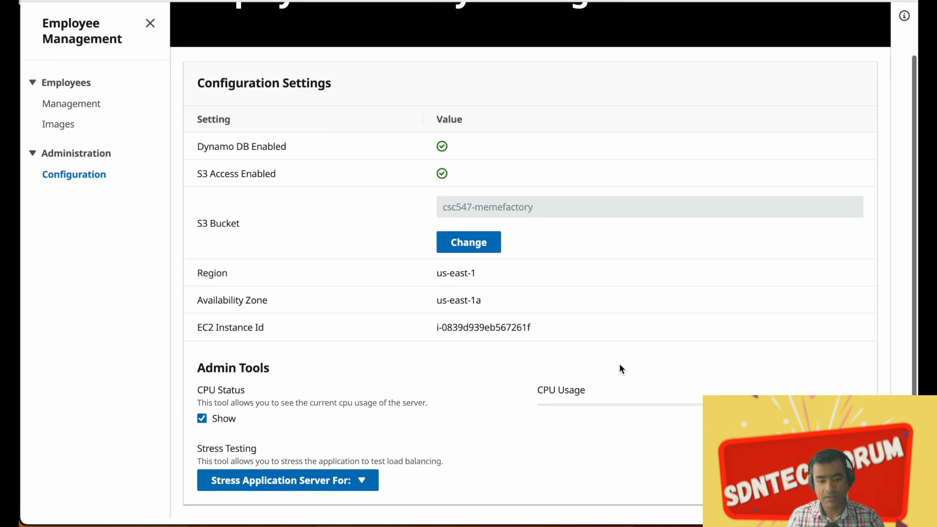
{"action": "left_click", "coordinate": [363, 493]}
{"action": "left_click", "coordinate": [259, 467]}
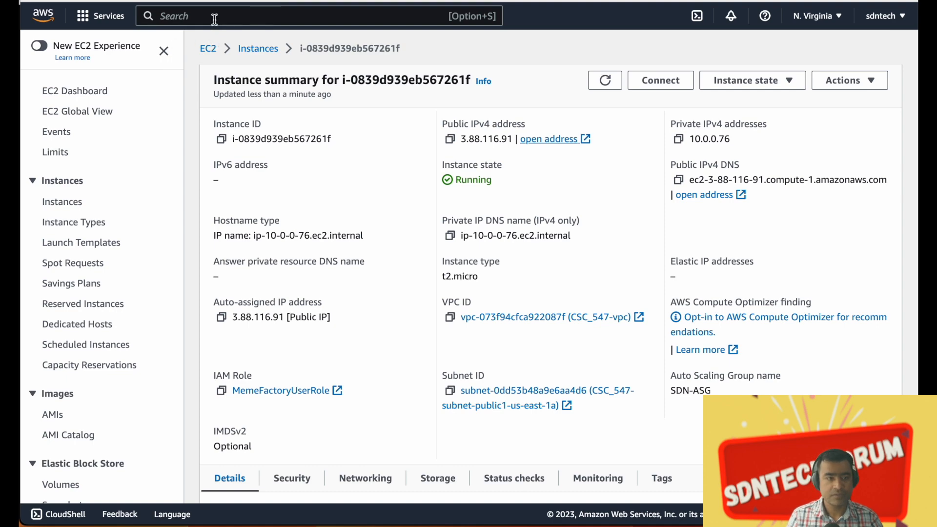
Leave the instance summary in the AWS console and go back to CloudWatch's list of all alarms
{"action": "left_click", "coordinate": [84, 93]}
{"action": "left_click", "coordinate": [254, 16]}
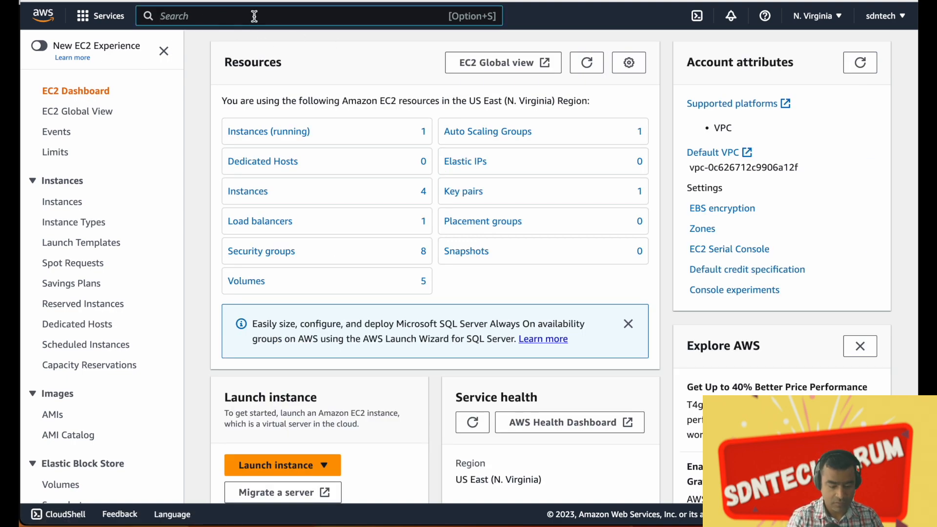
{"action": "type", "text": "cl"}
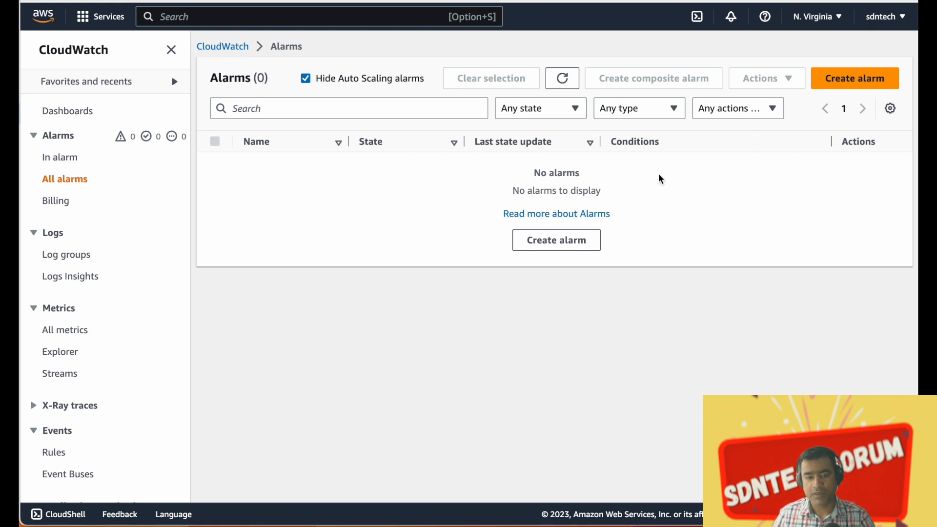
Start a new alarm and browse the EC2 per-instance metrics in an enlarged metric list
{"action": "left_click", "coordinate": [562, 242]}
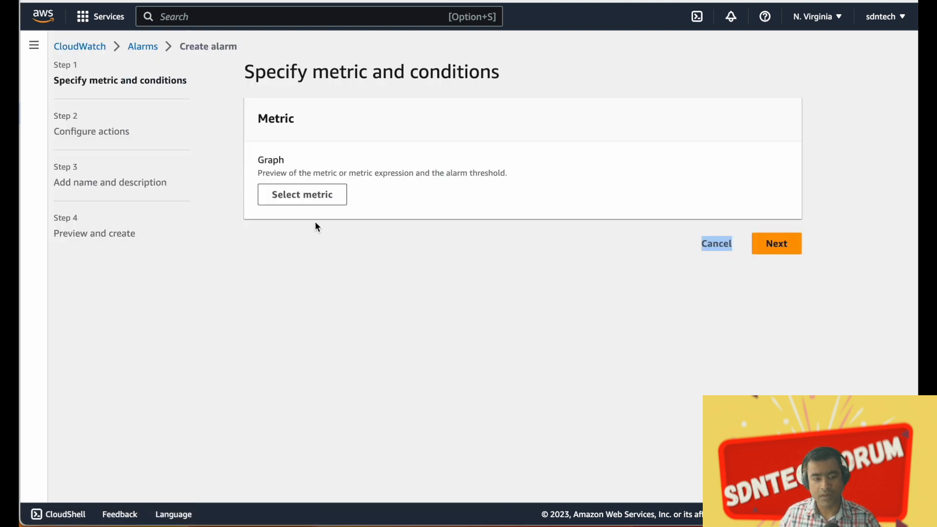
{"action": "left_click", "coordinate": [314, 195]}
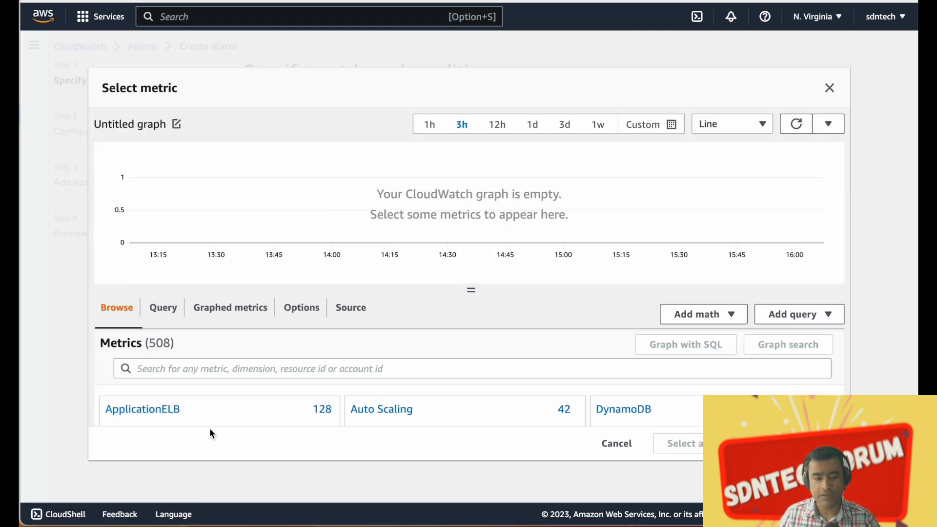
{"action": "scroll", "coordinate": [361, 395], "scroll_direction": "down", "scroll_amount": 2}
{"action": "left_click", "coordinate": [361, 395]}
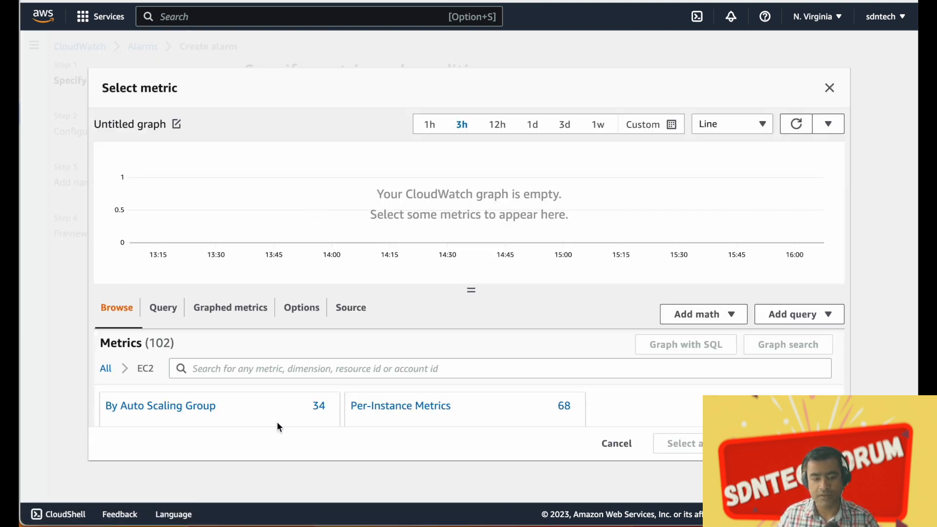
{"action": "left_click", "coordinate": [421, 409]}
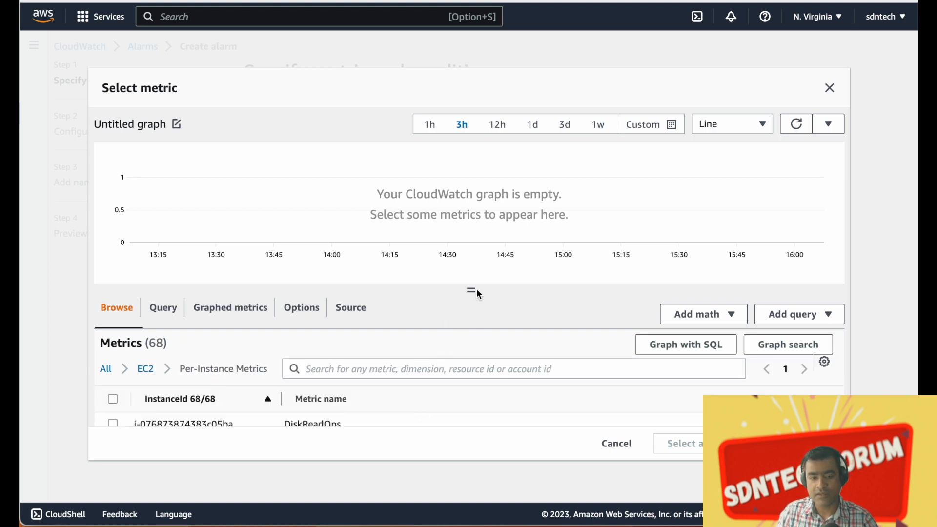
{"action": "left_click_drag", "start_coordinate": [469, 287], "coordinate": [485, 188]}
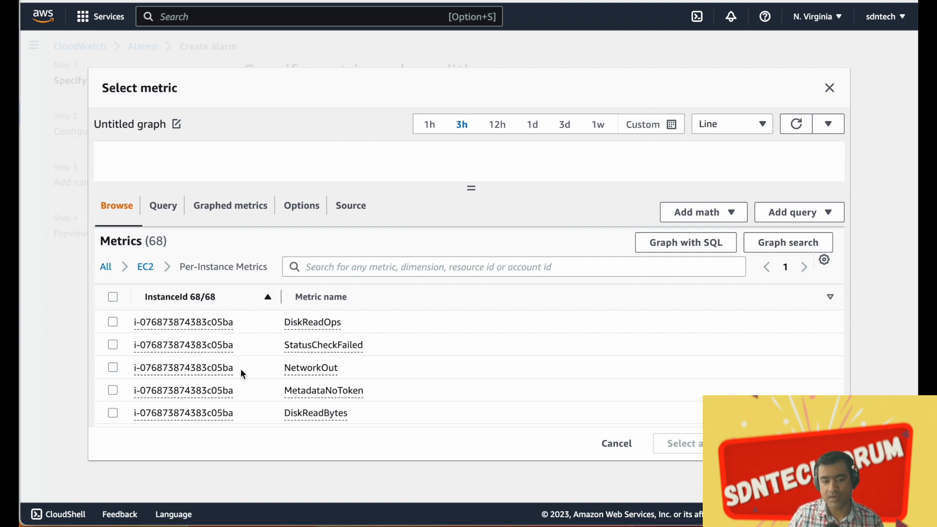
{"action": "scroll", "coordinate": [241, 371], "scroll_direction": "down", "scroll_amount": 3}
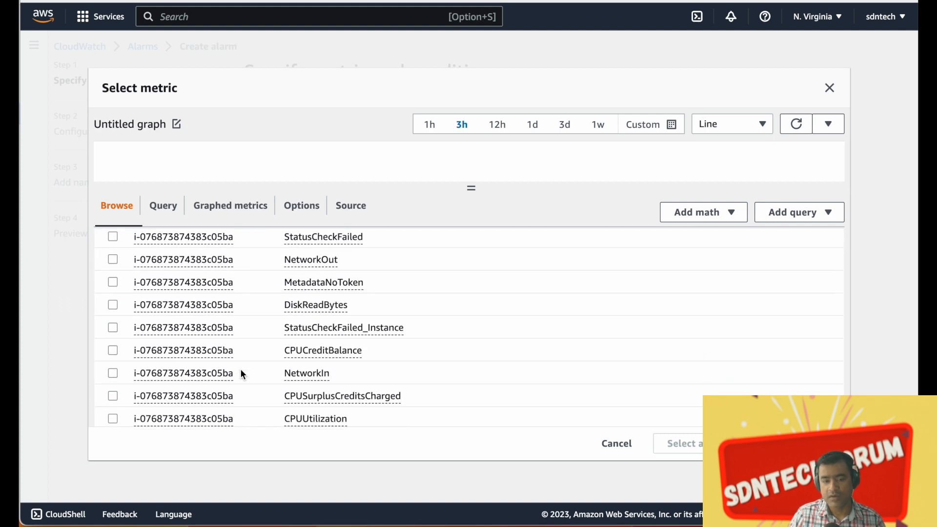
{"action": "scroll", "coordinate": [241, 373], "scroll_direction": "down", "scroll_amount": 2}
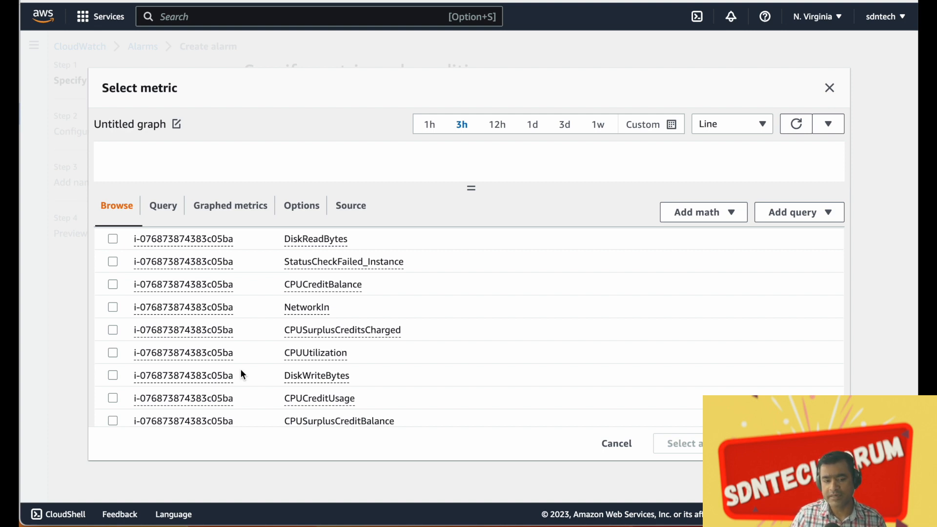
{"action": "scroll", "coordinate": [241, 374], "scroll_direction": "down", "scroll_amount": 5}
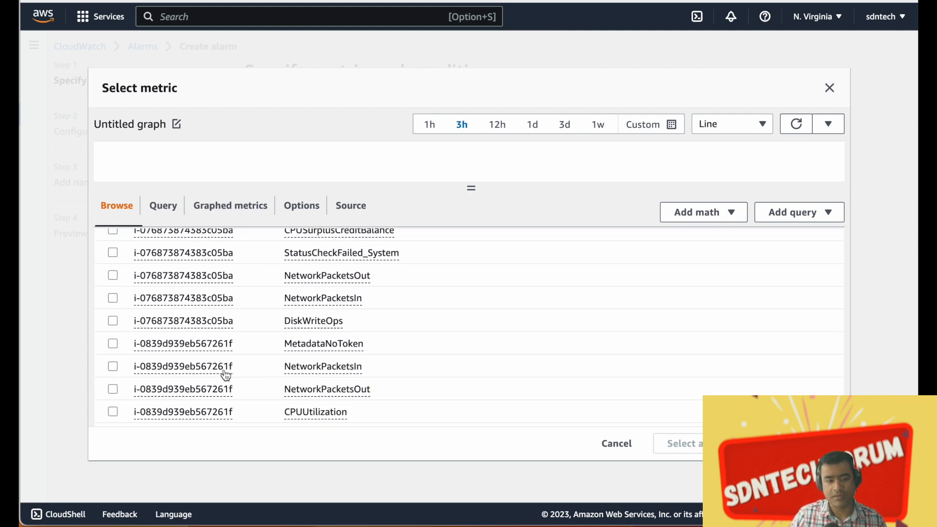
Open the EC2 service in a separate tab to check the instances, and return to the alarm's metric selection
{"action": "left_click", "coordinate": [85, 24]}
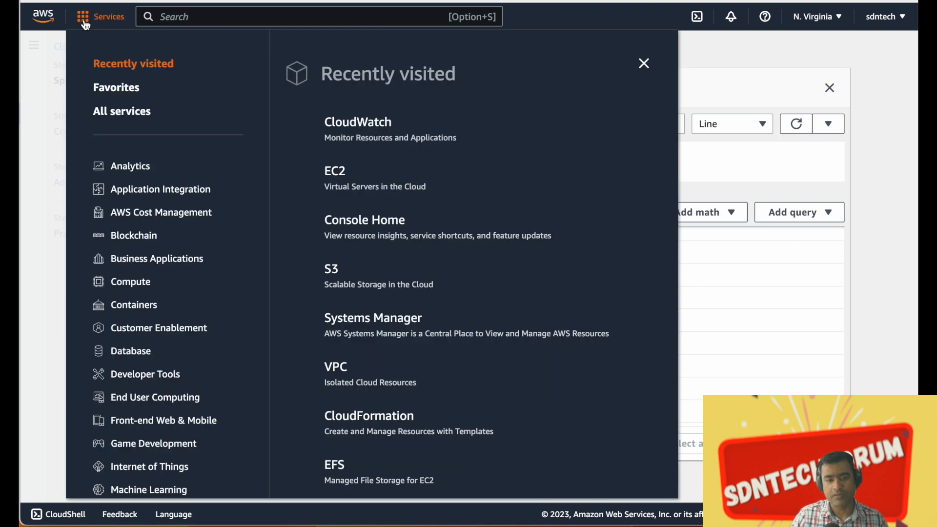
{"action": "triple_click", "coordinate": [335, 174]}
{"action": "right_click", "coordinate": [334, 176]}
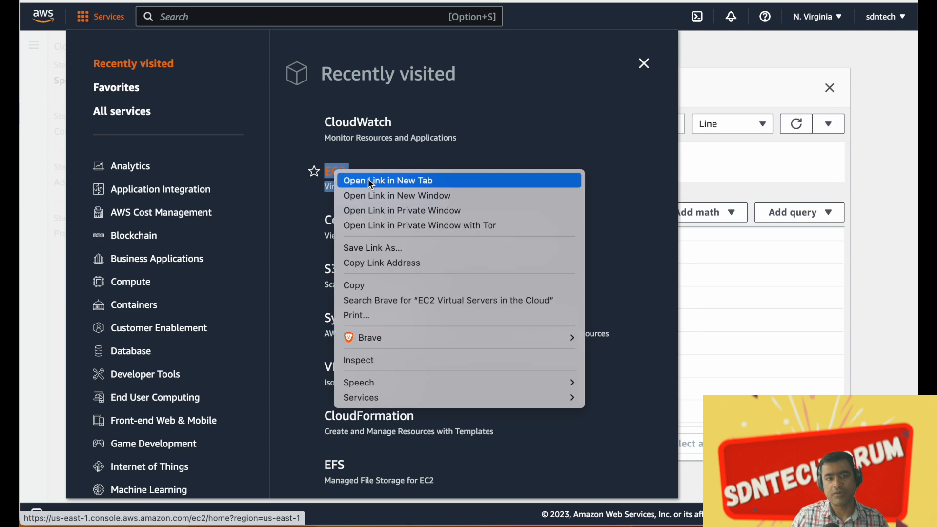
{"action": "key", "text": "Escape"}
{"action": "left_click", "coordinate": [334, 174]}
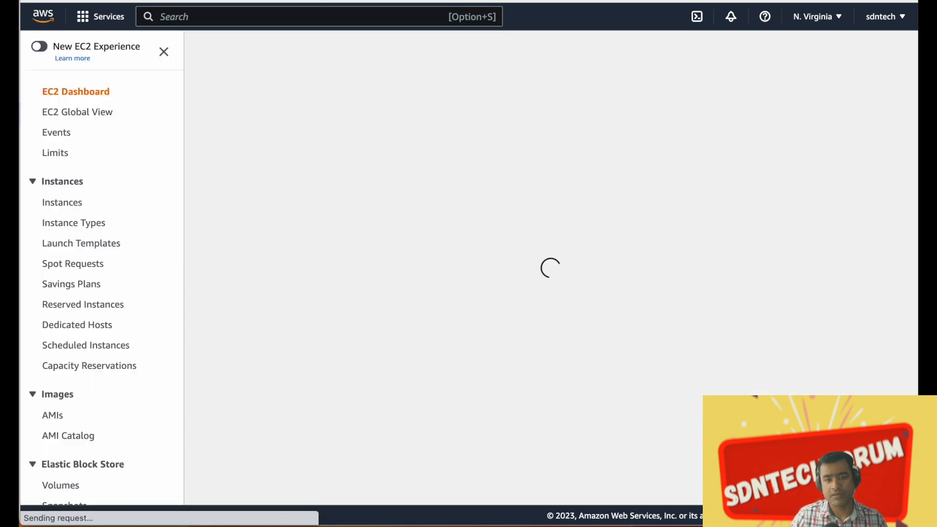
{"action": "left_click", "coordinate": [270, 129]}
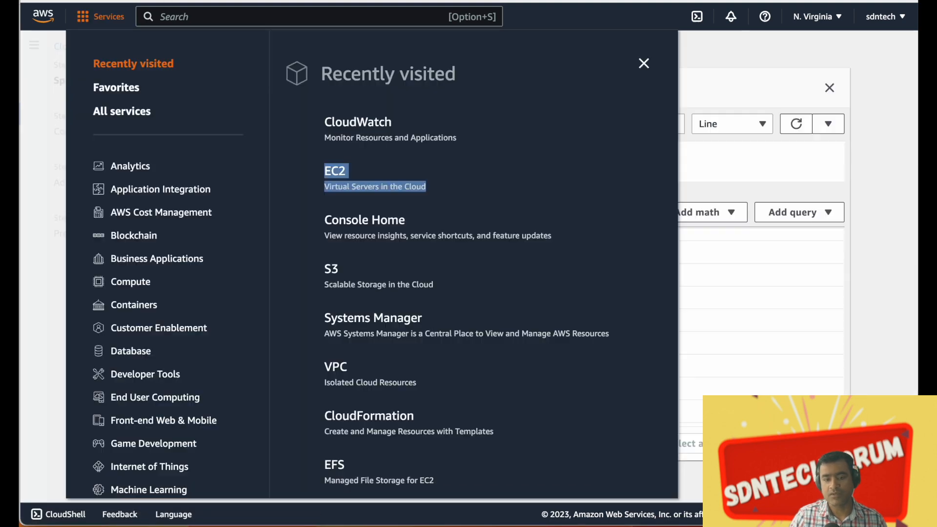
{"action": "left_click", "coordinate": [738, 71]}
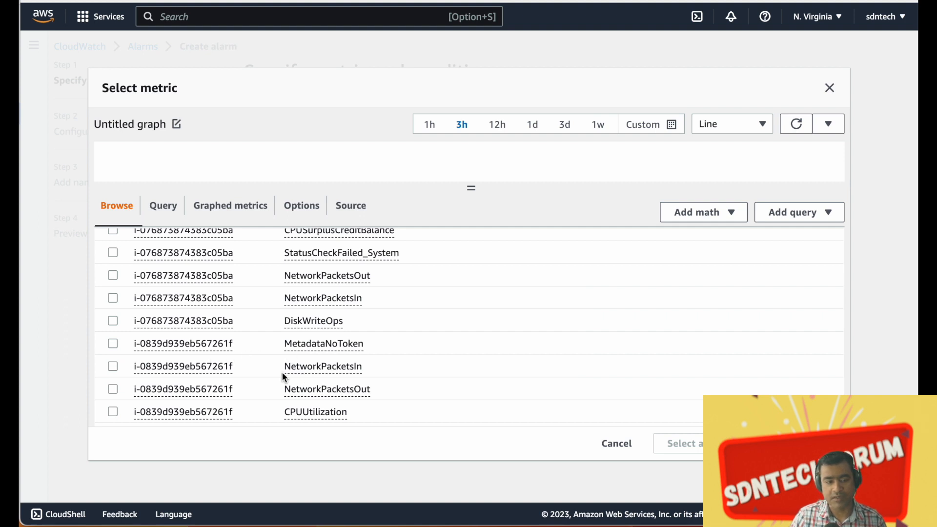
Select the CPUUtilization metric of instance i-0839d939eb567261f as the alarm's metric
{"action": "scroll", "coordinate": [266, 383], "scroll_direction": "down", "scroll_amount": 2}
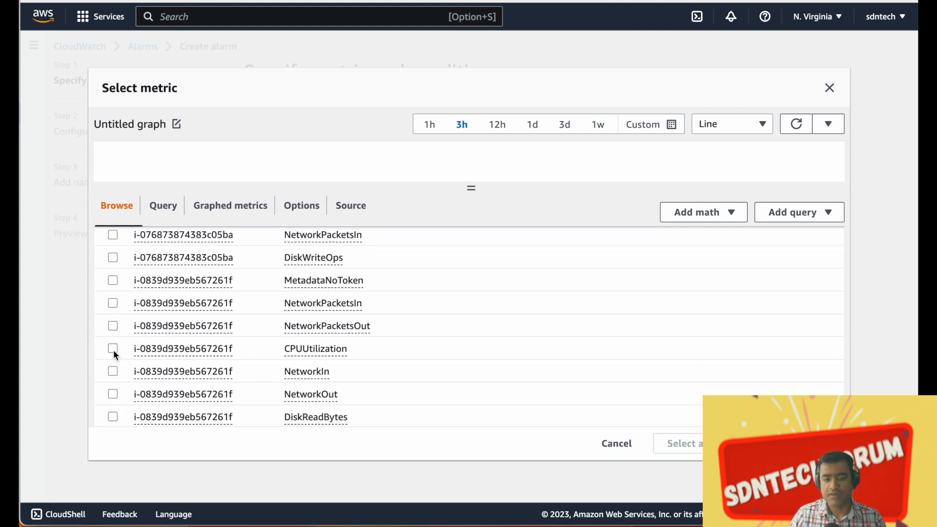
{"action": "left_click", "coordinate": [113, 349]}
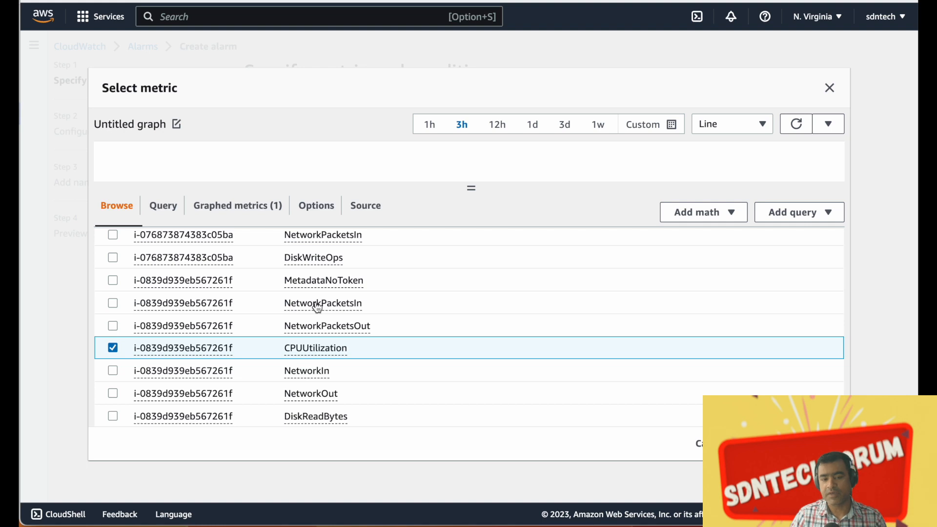
{"action": "scroll", "coordinate": [317, 306], "scroll_direction": "up", "scroll_amount": 3}
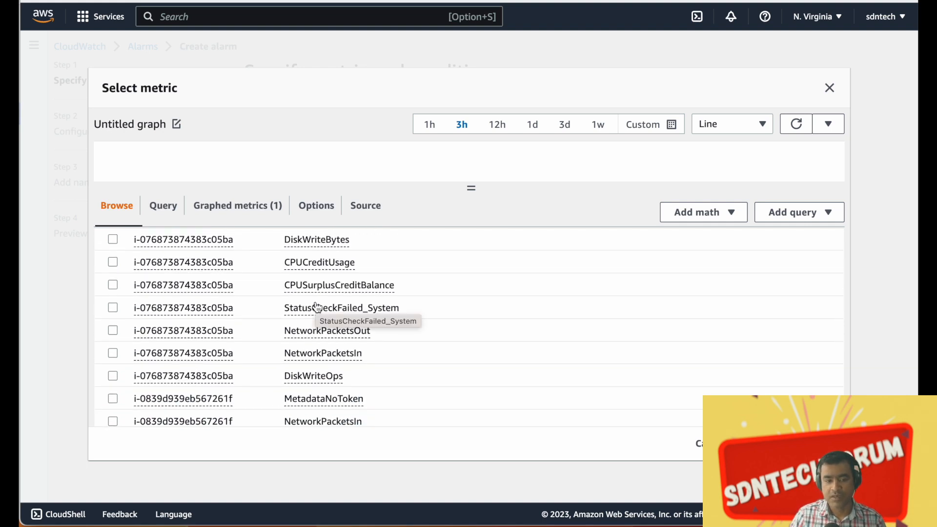
{"action": "scroll", "coordinate": [403, 335], "scroll_direction": "down", "scroll_amount": 3}
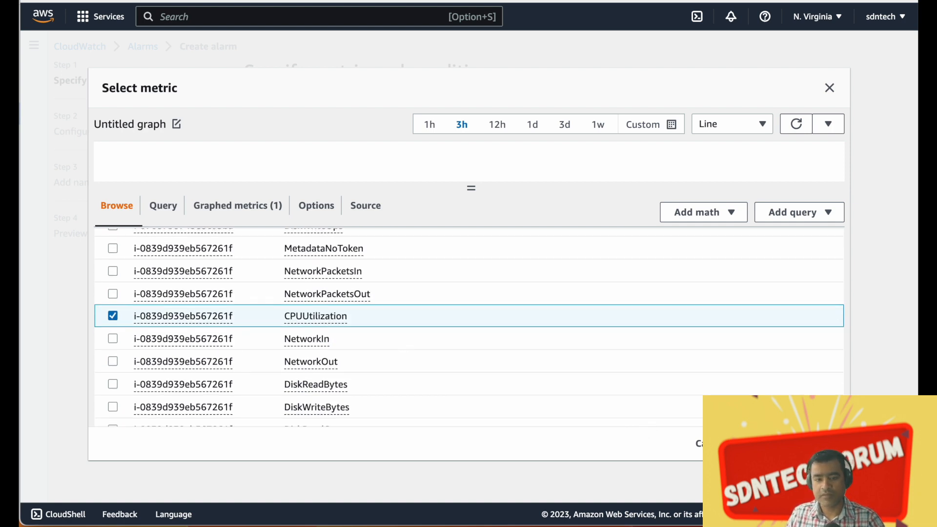
{"action": "left_click", "coordinate": [792, 443]}
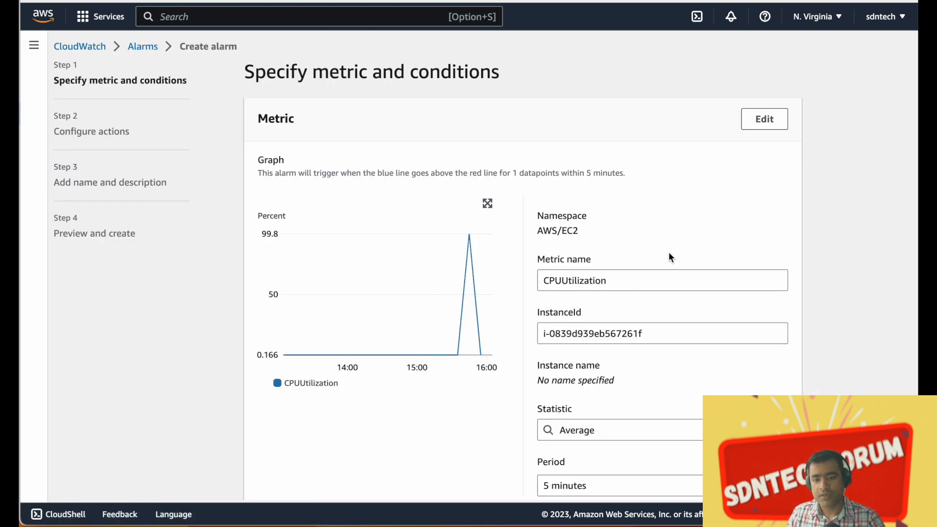
Set the CPUUtilization metric's evaluation period to 1 minute
{"action": "scroll", "coordinate": [667, 253], "scroll_direction": "down", "scroll_amount": 2}
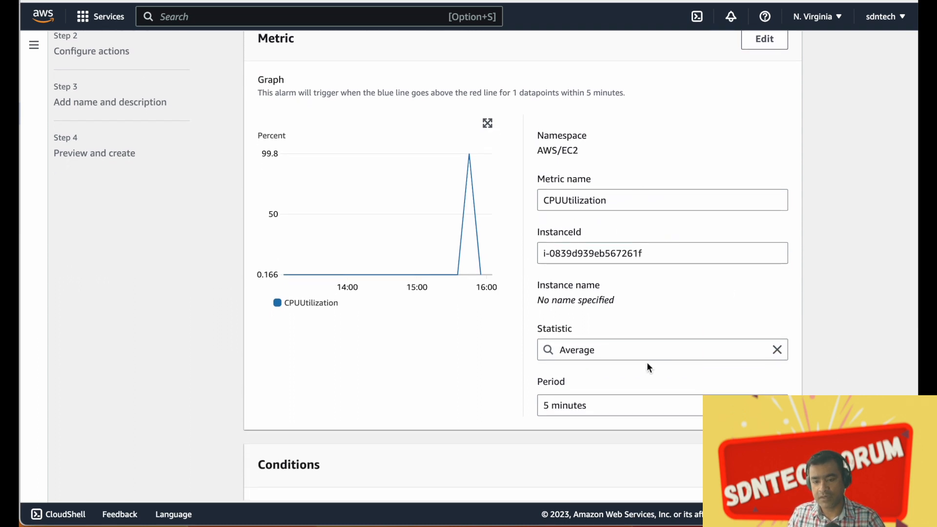
{"action": "left_click", "coordinate": [623, 405]}
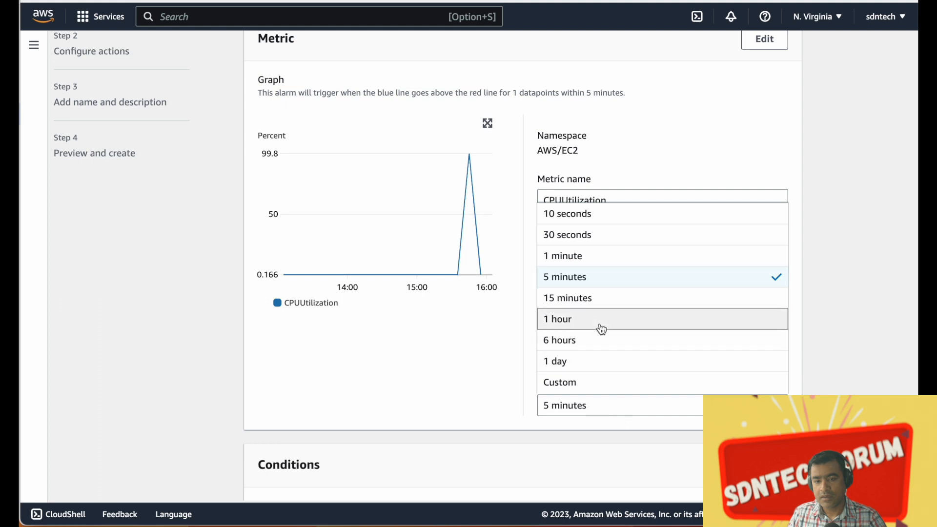
{"action": "scroll", "coordinate": [634, 374], "scroll_direction": "up", "scroll_amount": 2}
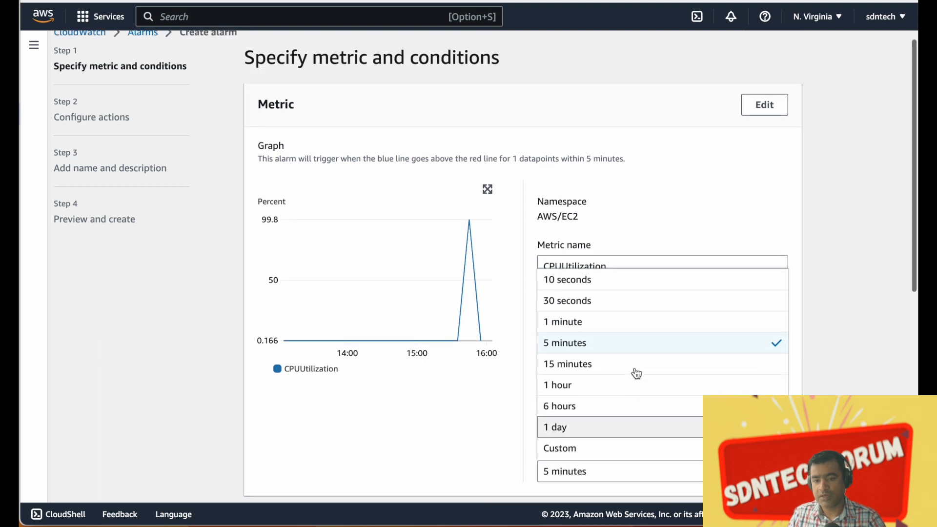
{"action": "left_click", "coordinate": [589, 326]}
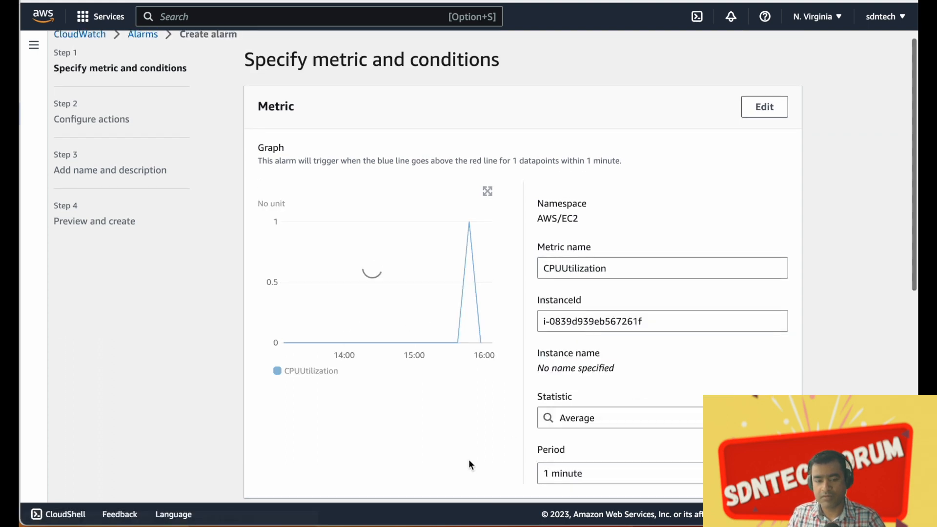
Set the static alarm condition to CPUUtilization greater than 50 and continue to the action configuration
{"action": "scroll", "coordinate": [470, 444], "scroll_direction": "down", "scroll_amount": 5}
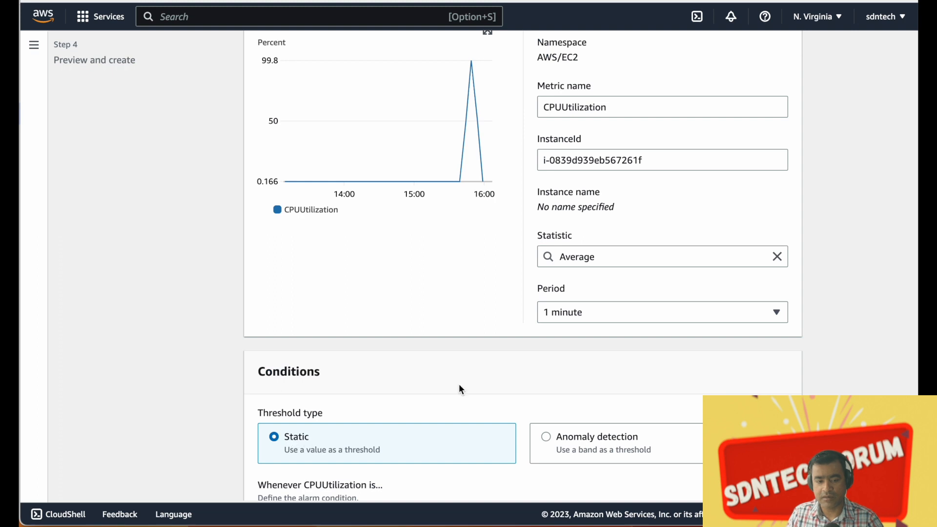
{"action": "scroll", "coordinate": [459, 384], "scroll_direction": "down", "scroll_amount": 5}
{"action": "left_click", "coordinate": [301, 428]}
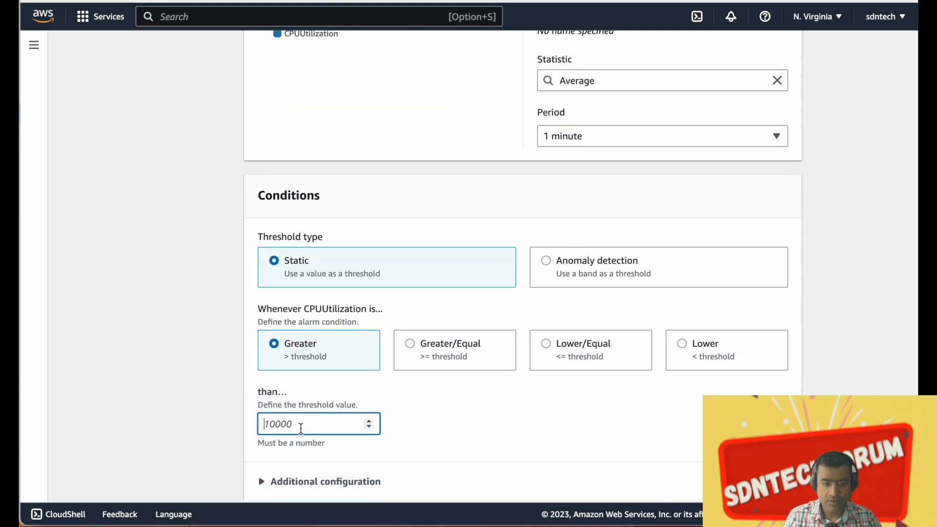
{"action": "type", "text": "50"}
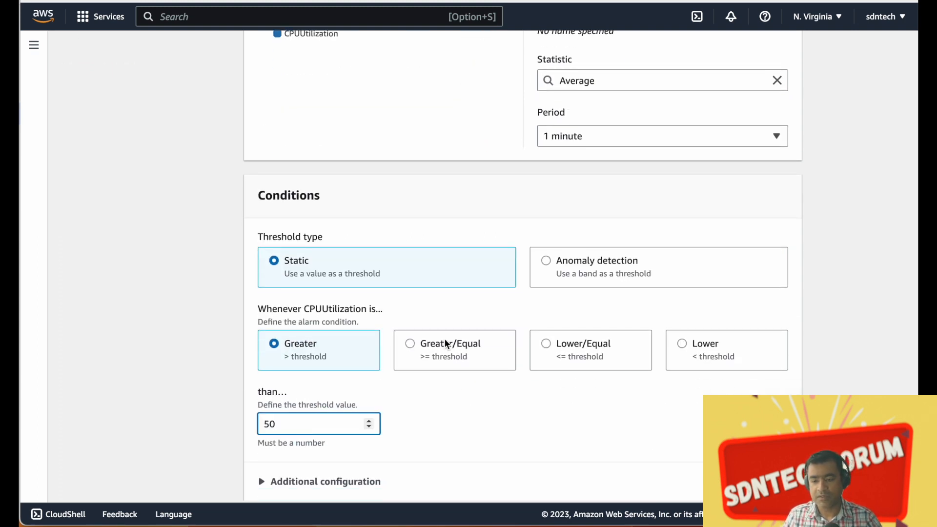
{"action": "scroll", "coordinate": [445, 347], "scroll_direction": "down", "scroll_amount": 1}
{"action": "left_click", "coordinate": [778, 479]}
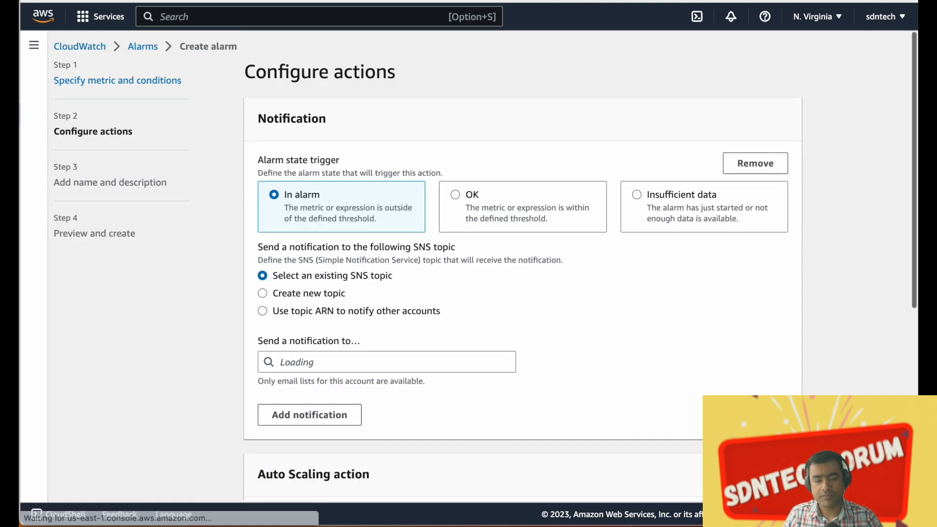
Send the in-alarm notification to the existing SNS topic Health_Host_alarm and continue to the name and description
{"action": "left_click", "coordinate": [297, 362]}
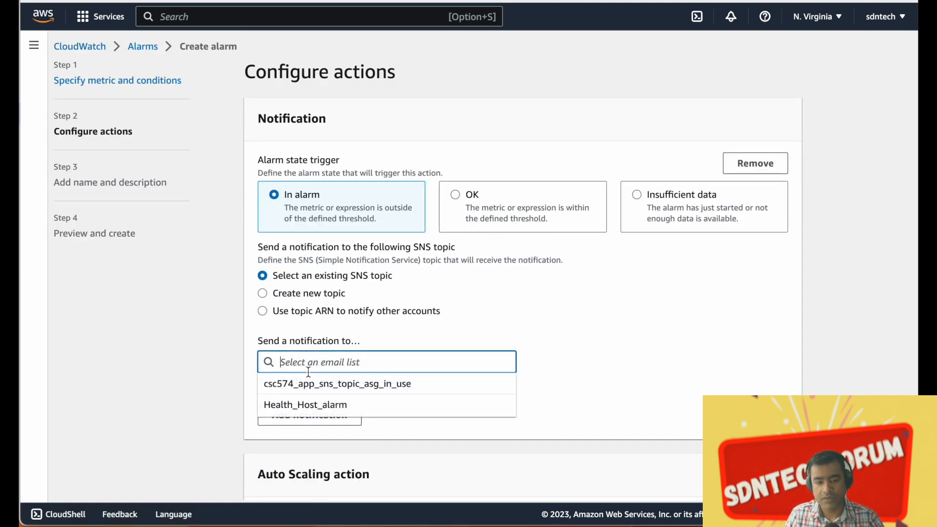
{"action": "left_click", "coordinate": [315, 405]}
{"action": "scroll", "coordinate": [446, 342], "scroll_direction": "down", "scroll_amount": 5}
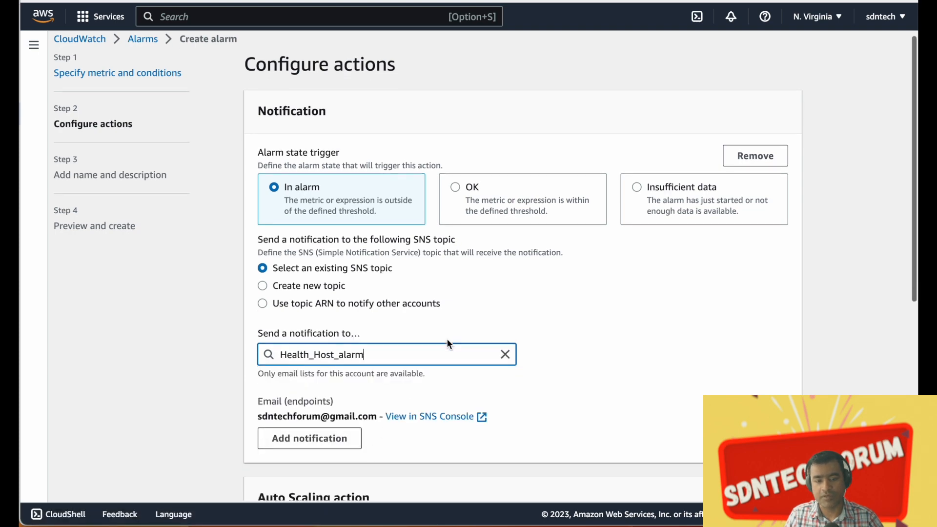
{"action": "scroll", "coordinate": [444, 344], "scroll_direction": "down", "scroll_amount": 3}
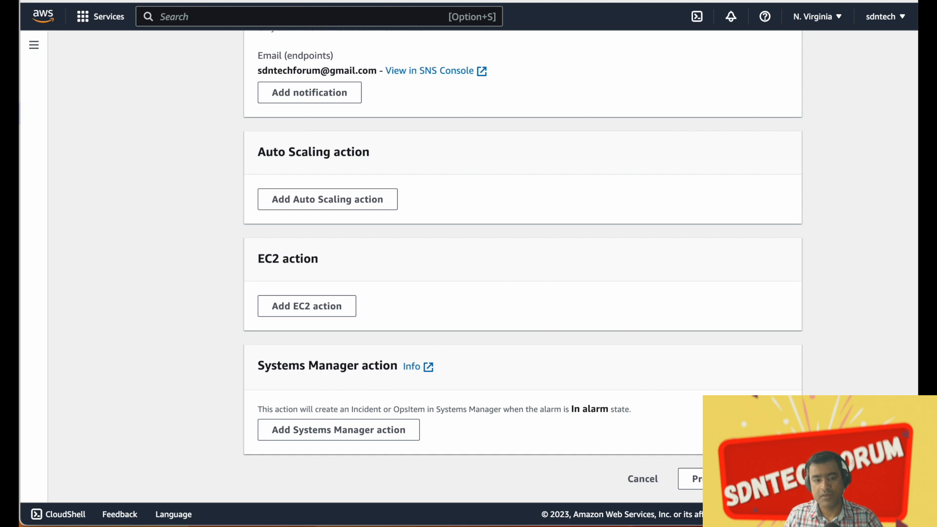
{"action": "left_click", "coordinate": [713, 479]}
Name the alarm "CPU High" and enter "CPU High" as its description
{"action": "left_click", "coordinate": [301, 186]}
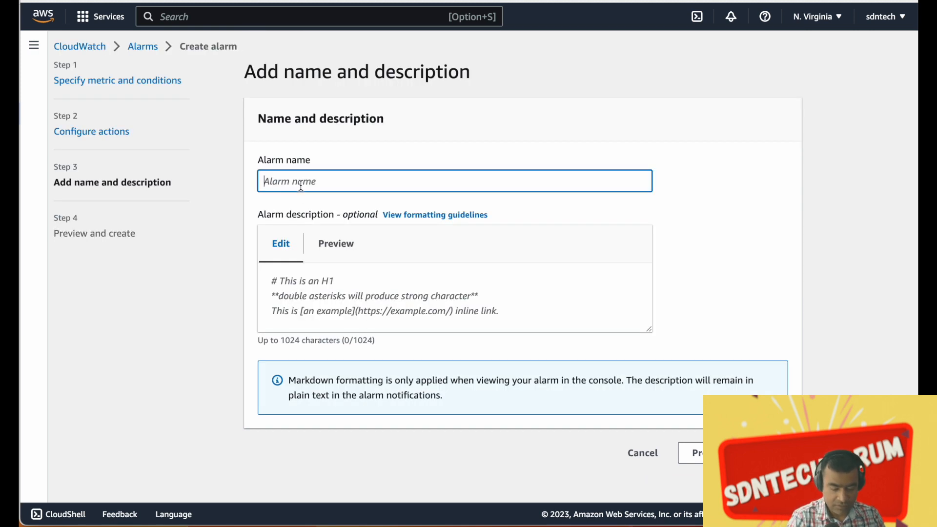
{"action": "type", "text": "COU"}
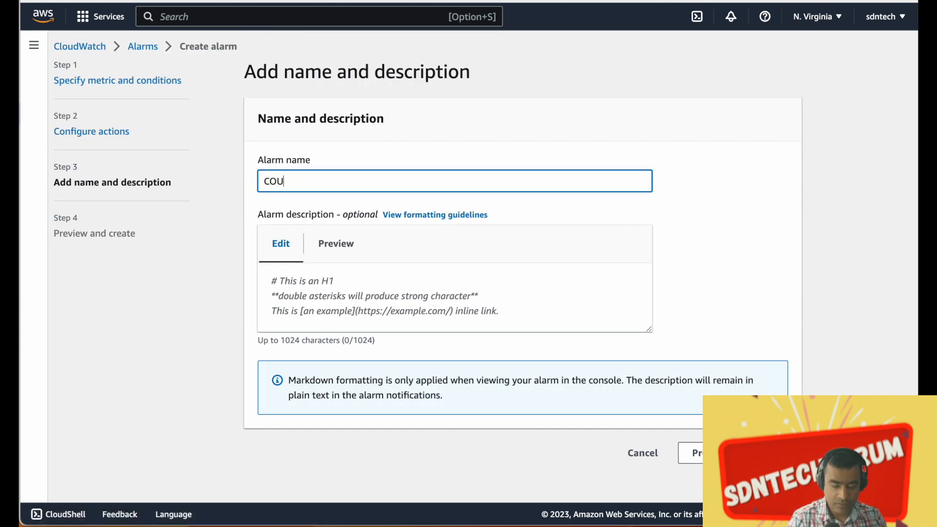
{"action": "key", "text": "BackSpace"}
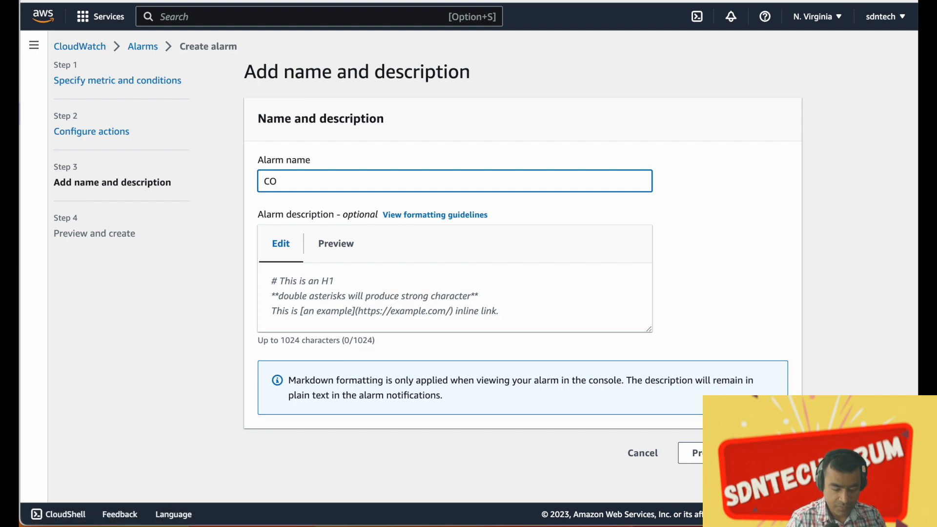
{"action": "type", "text": "U High"}
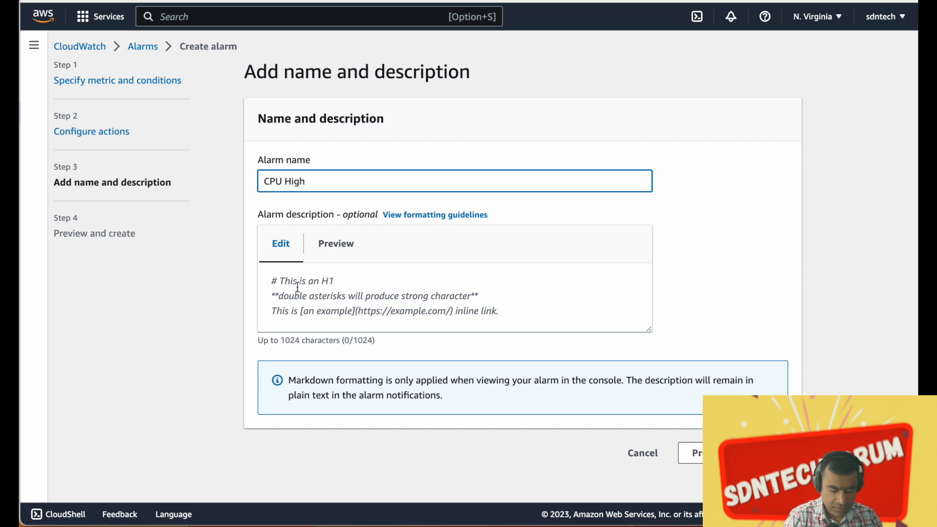
{"action": "left_click", "coordinate": [360, 302]}
{"action": "type", "text": "CP"}
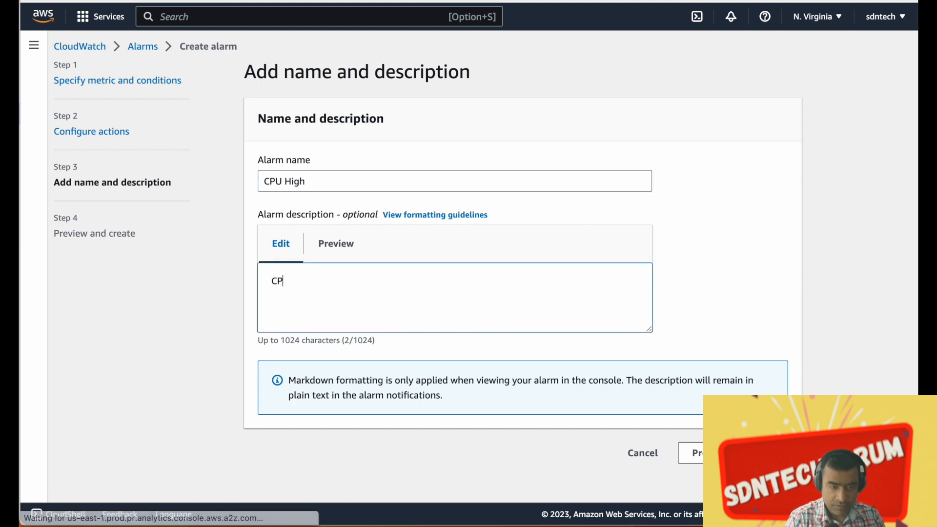
{"action": "type", "text": "U High"}
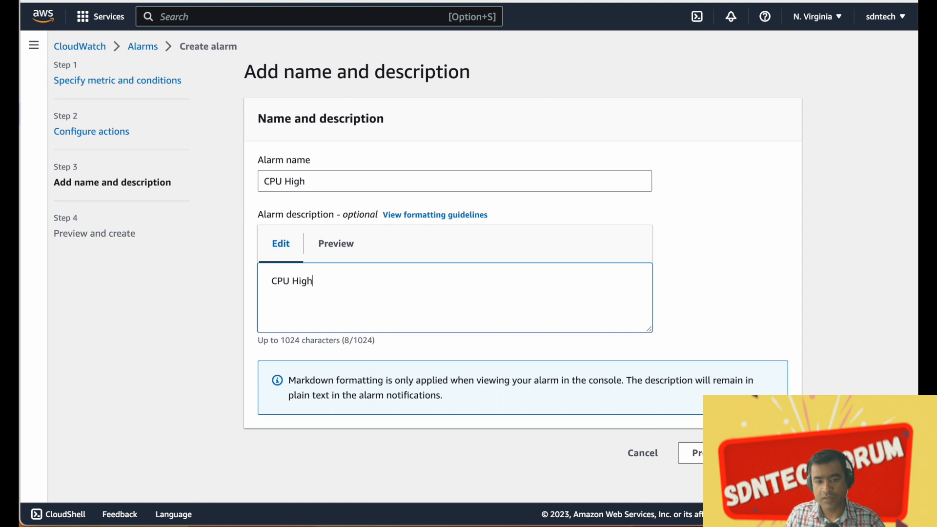
Continue to the preview, review the metric and conditions of the CPU High alarm, and create the alarm
{"action": "left_click", "coordinate": [770, 453]}
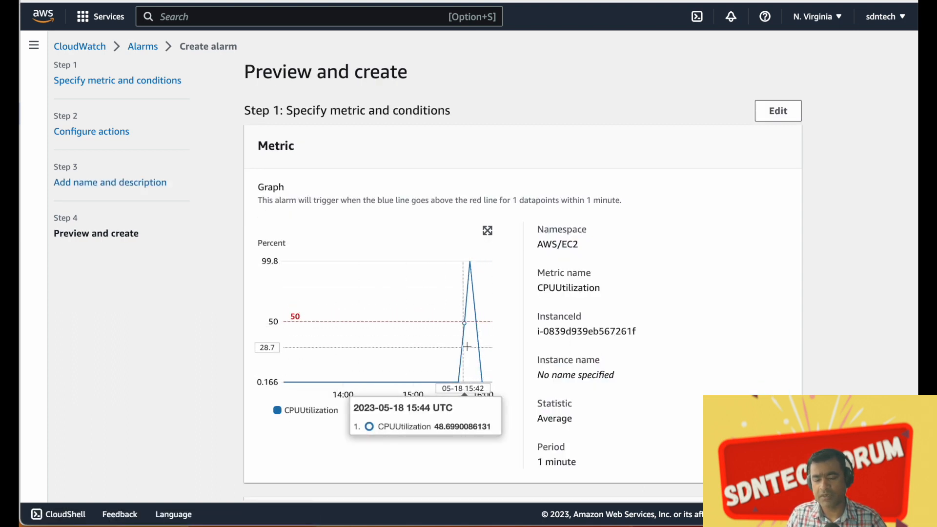
{"action": "scroll", "coordinate": [679, 368], "scroll_direction": "down", "scroll_amount": 3}
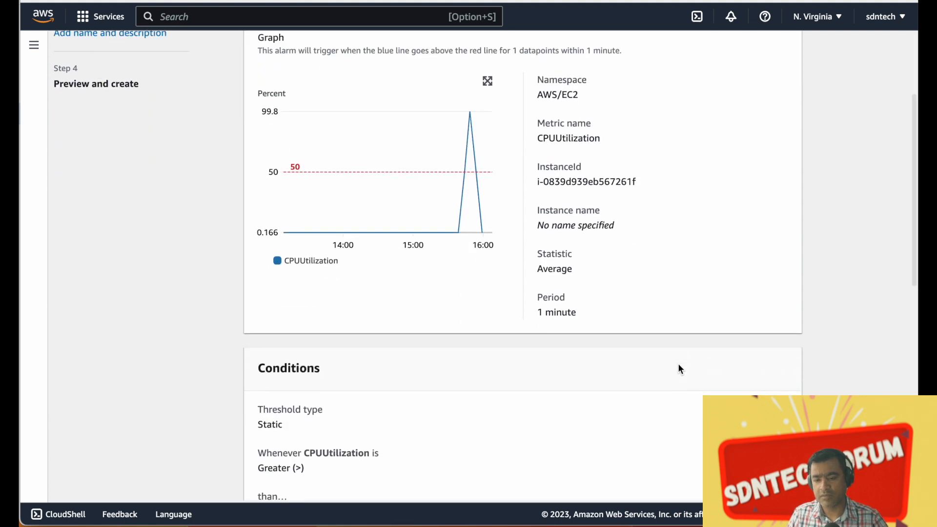
{"action": "scroll", "coordinate": [679, 368], "scroll_direction": "down", "scroll_amount": 10}
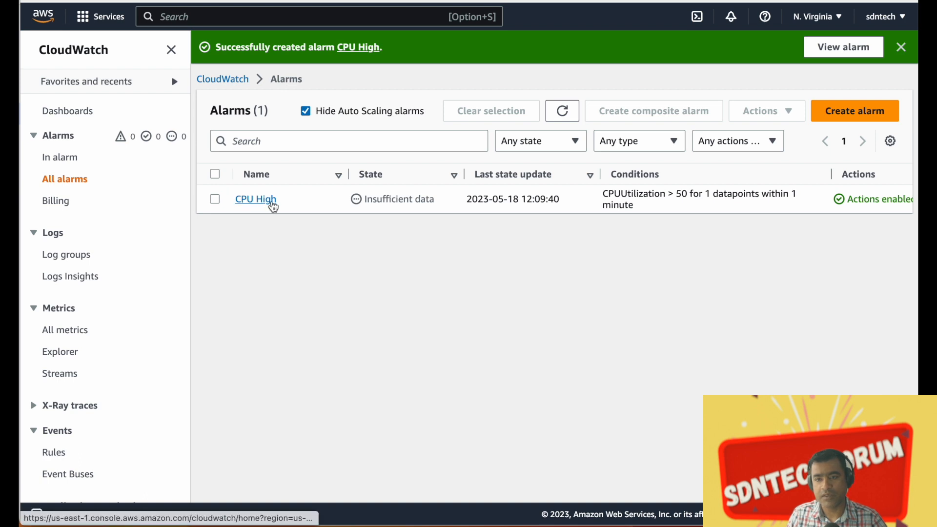
Add the CPU High alarm to the existing SDNTECH dashboard as a Line widget
{"action": "left_click", "coordinate": [215, 199]}
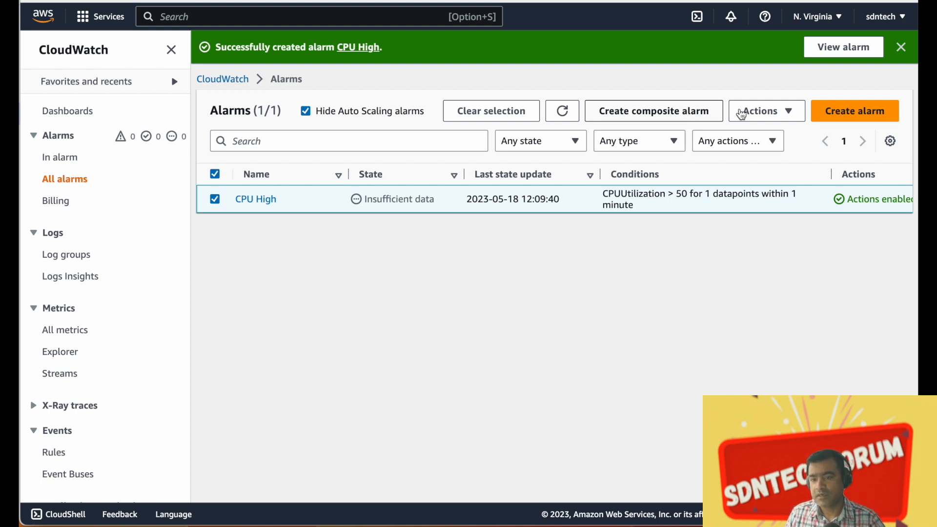
{"action": "left_click", "coordinate": [791, 114]}
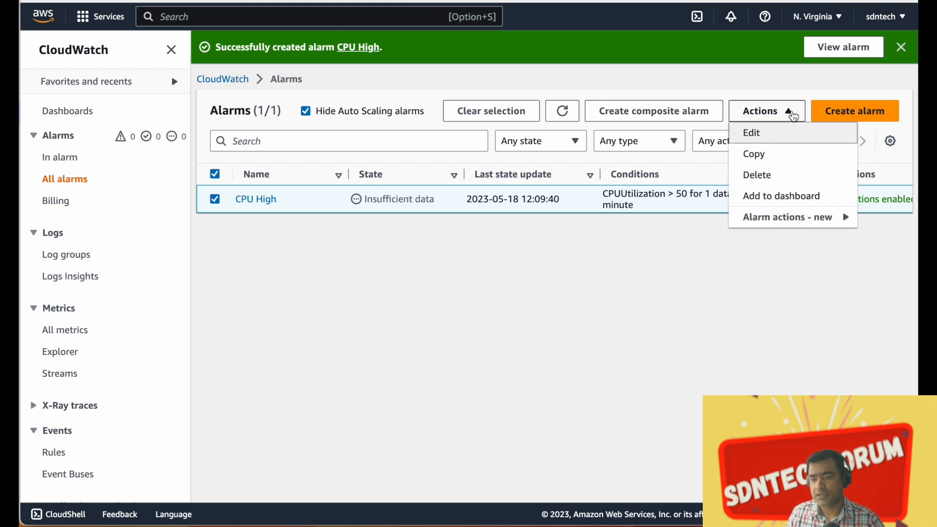
{"action": "left_click", "coordinate": [776, 194]}
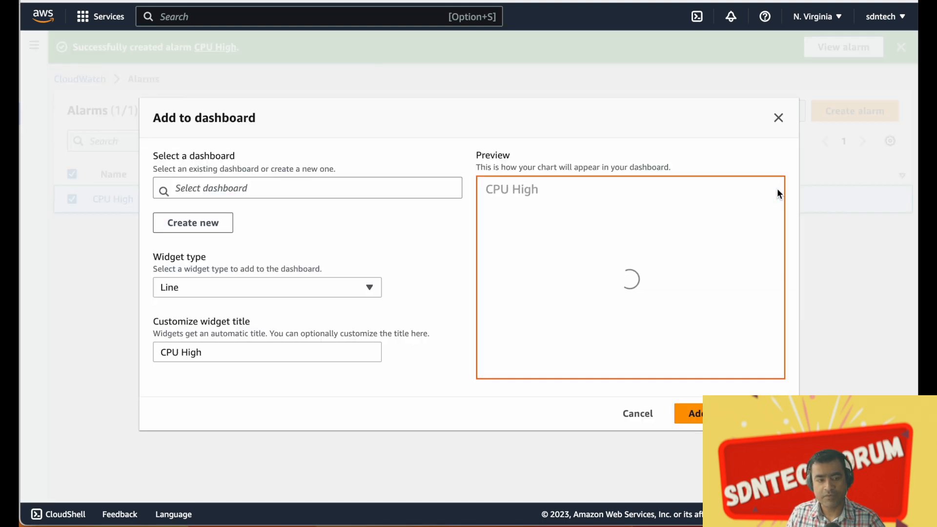
{"action": "left_click", "coordinate": [265, 192]}
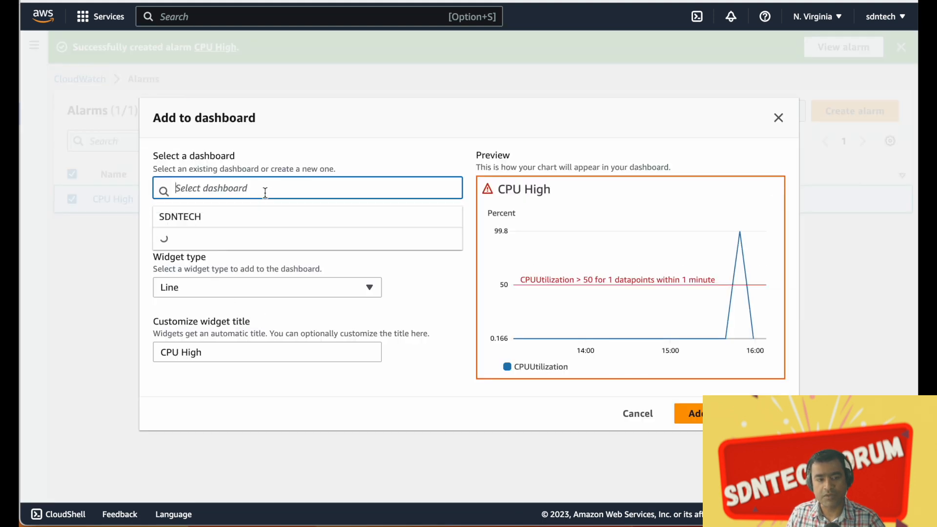
{"action": "left_click", "coordinate": [216, 217]}
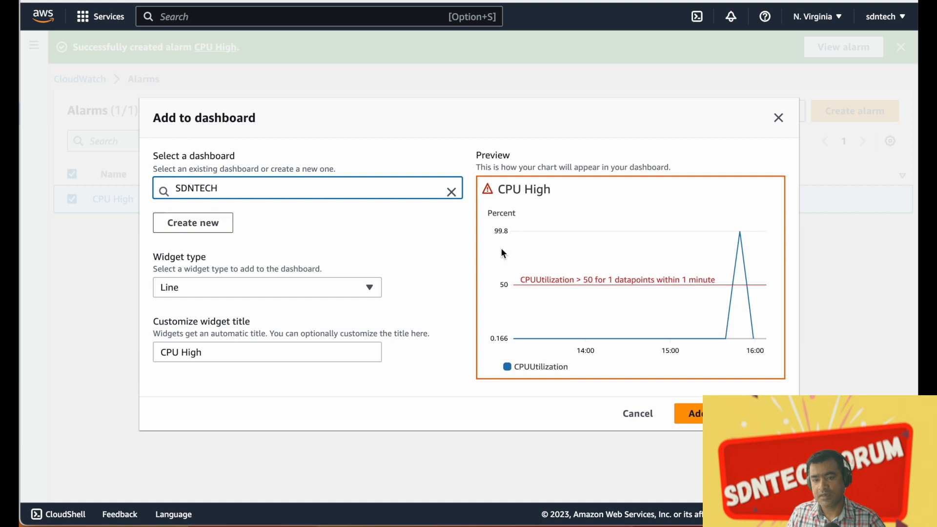
{"action": "left_click", "coordinate": [698, 414]}
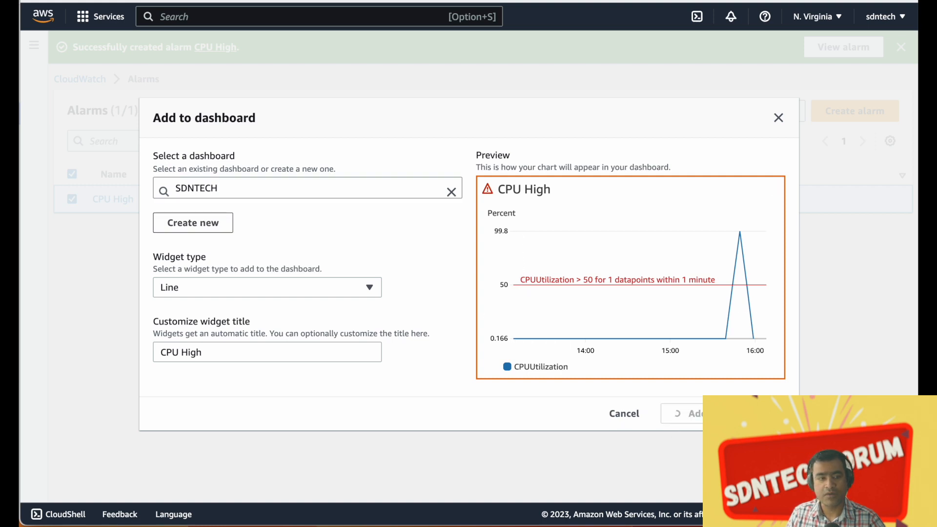
Open the SDNTECH dashboard, delete the widget beside the CPU High graph, and refresh the dashboard
{"action": "left_click", "coordinate": [28, 46]}
{"action": "left_click", "coordinate": [80, 131]}
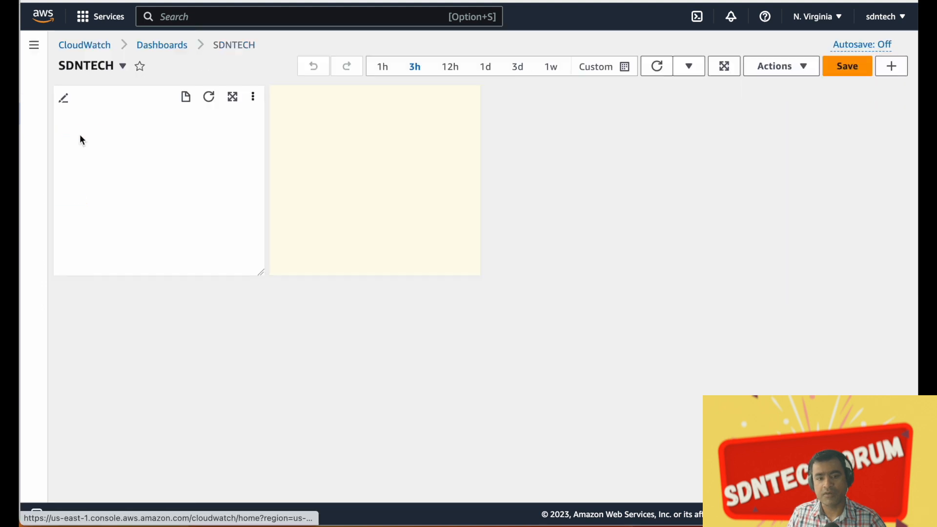
{"action": "left_click", "coordinate": [253, 97]}
{"action": "left_click", "coordinate": [274, 163]}
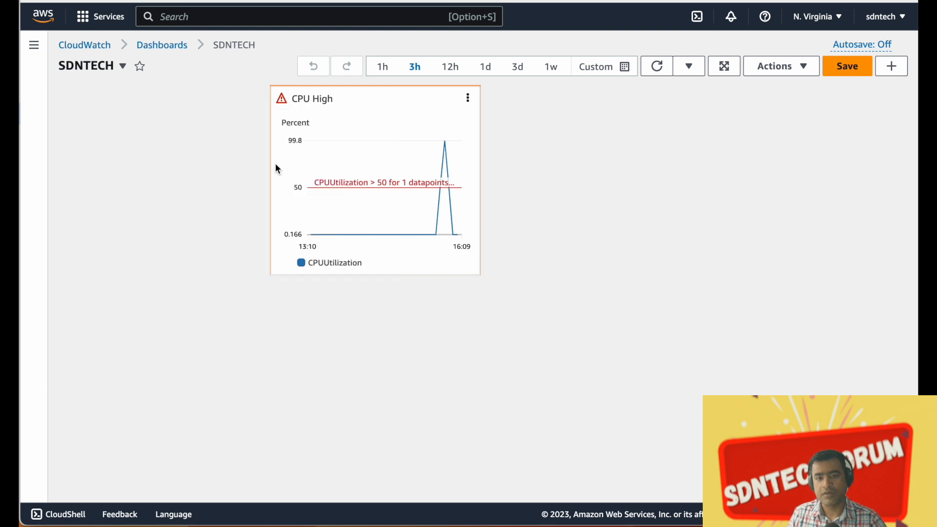
{"action": "left_click", "coordinate": [654, 69]}
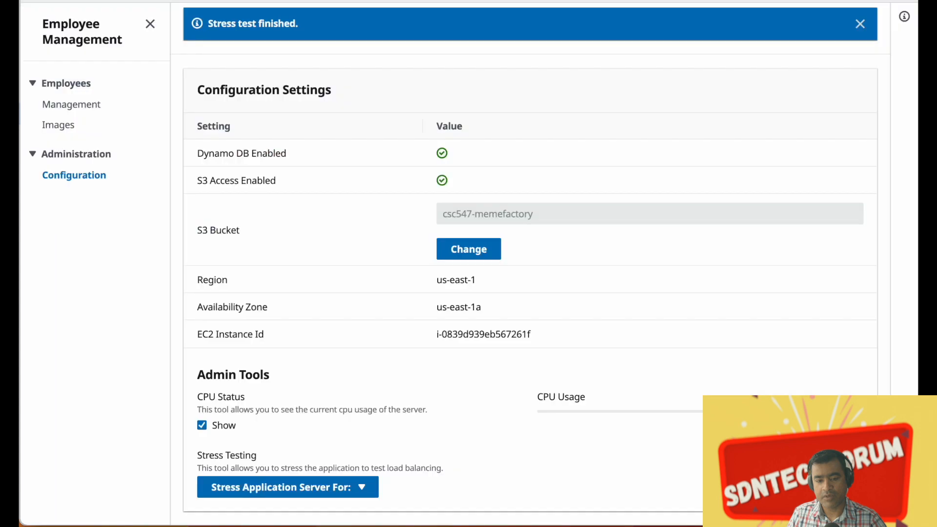
Switch to the Employee Management configuration page and start another stress test of the application server
{"action": "left_click", "coordinate": [343, 489]}
{"action": "left_click", "coordinate": [285, 467]}
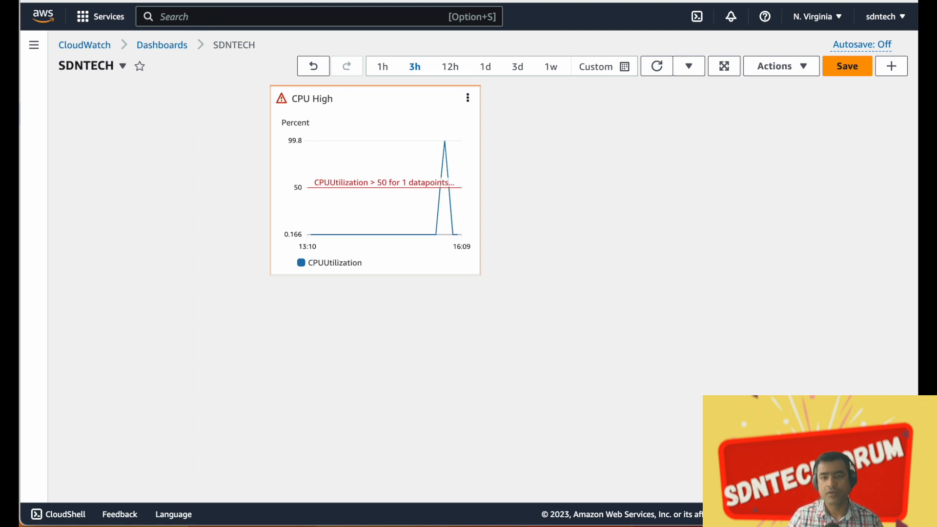
Refresh the SDNTECH dashboard in CloudWatch, and check the state of CPU High in a refreshed list of all alarms
{"action": "left_click", "coordinate": [660, 71]}
{"action": "left_click", "coordinate": [660, 70]}
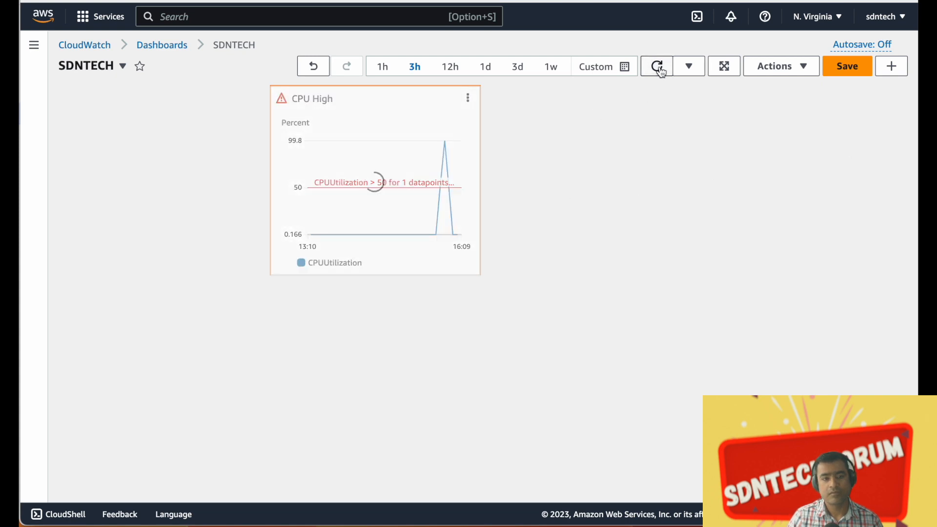
{"action": "left_click", "coordinate": [34, 44]}
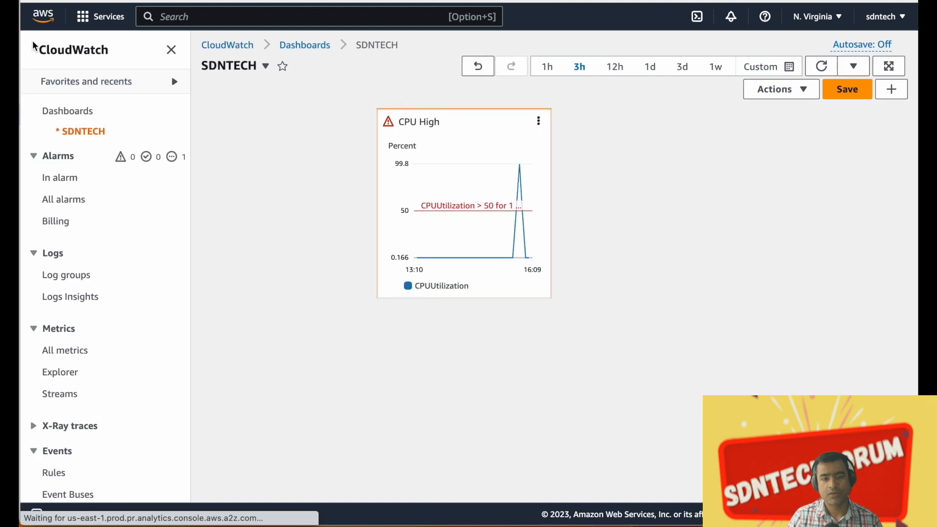
{"action": "left_click", "coordinate": [58, 200]}
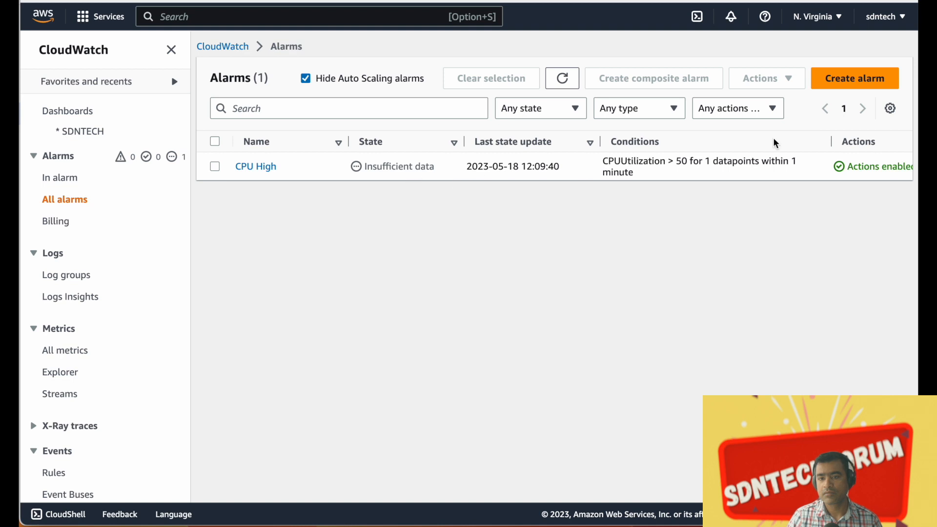
{"action": "left_click", "coordinate": [562, 84]}
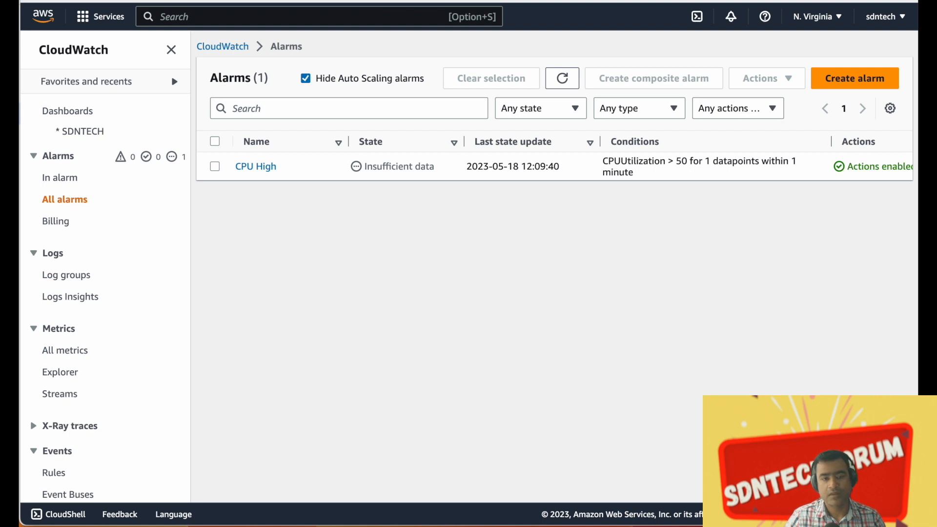
Open the CPU High alarm's details, inspect its CPUUtilization graph, and refresh it
{"action": "left_click", "coordinate": [261, 169]}
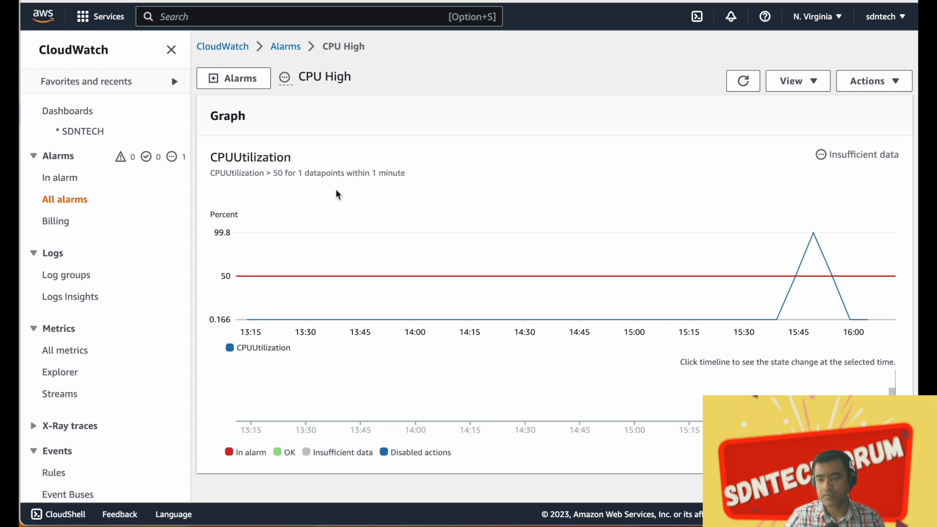
{"action": "mouse_move", "coordinate": [813, 234]}
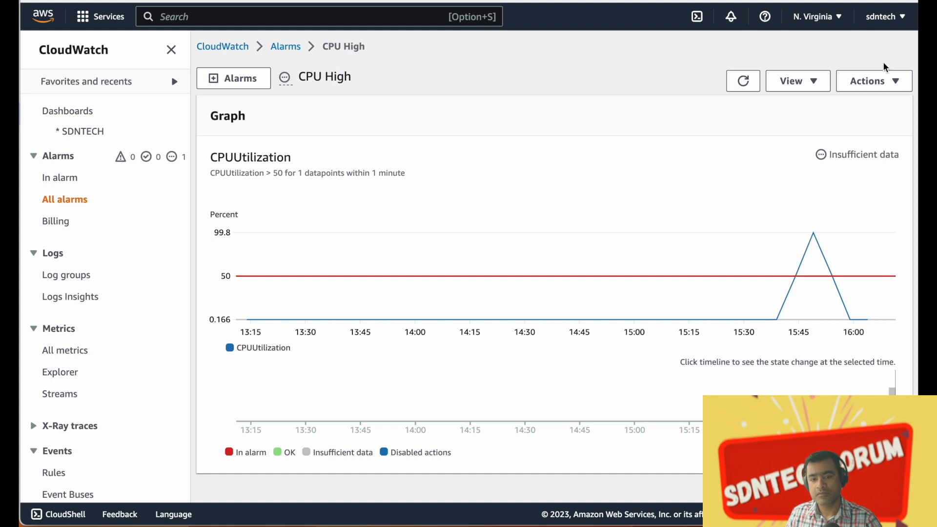
{"action": "left_click", "coordinate": [749, 84]}
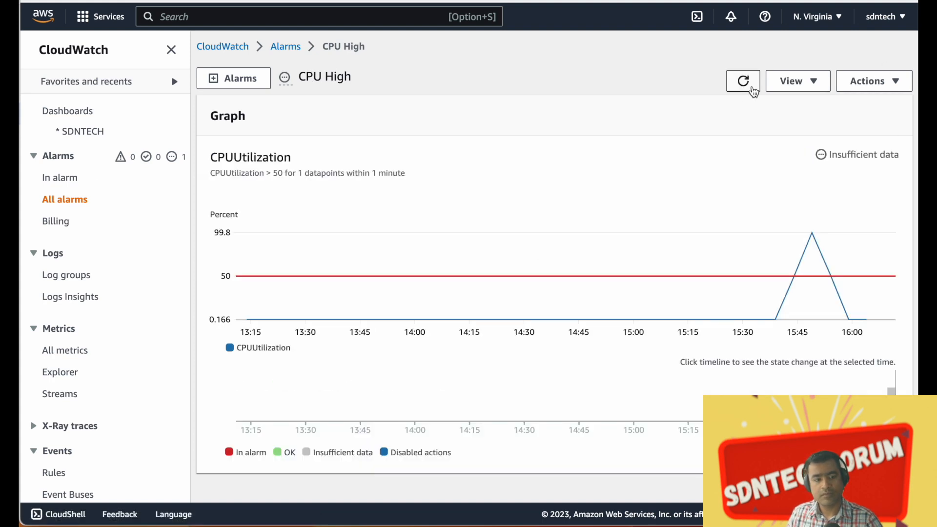
Check the refreshed list of alarms that are in alarm, and return to the list of all alarms
{"action": "left_click", "coordinate": [60, 180]}
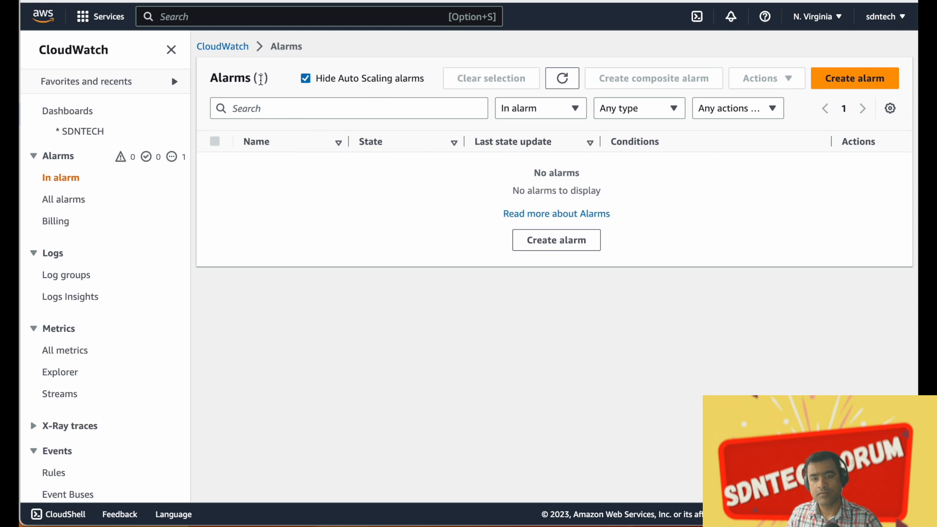
{"action": "left_click", "coordinate": [569, 78]}
{"action": "left_click", "coordinate": [77, 204]}
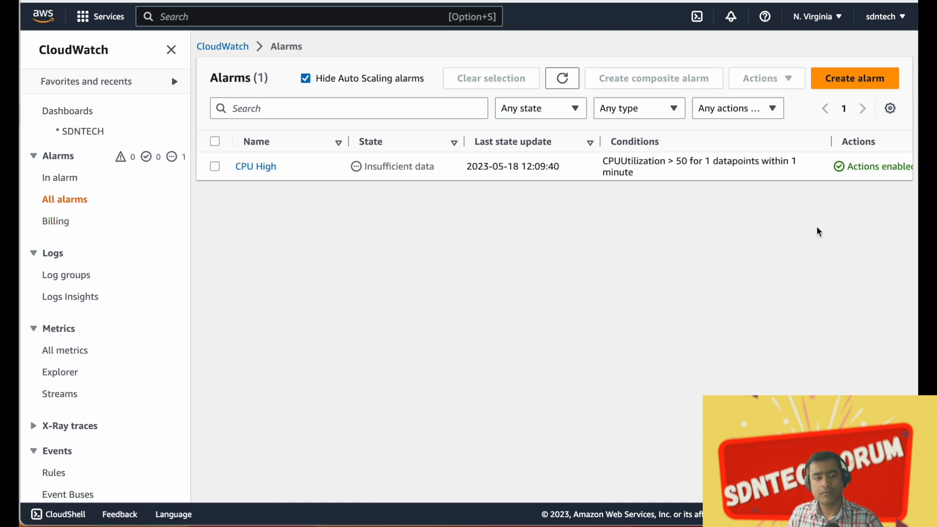
Reopen the SDNTECH dashboard and save its changes
{"action": "left_click", "coordinate": [73, 133]}
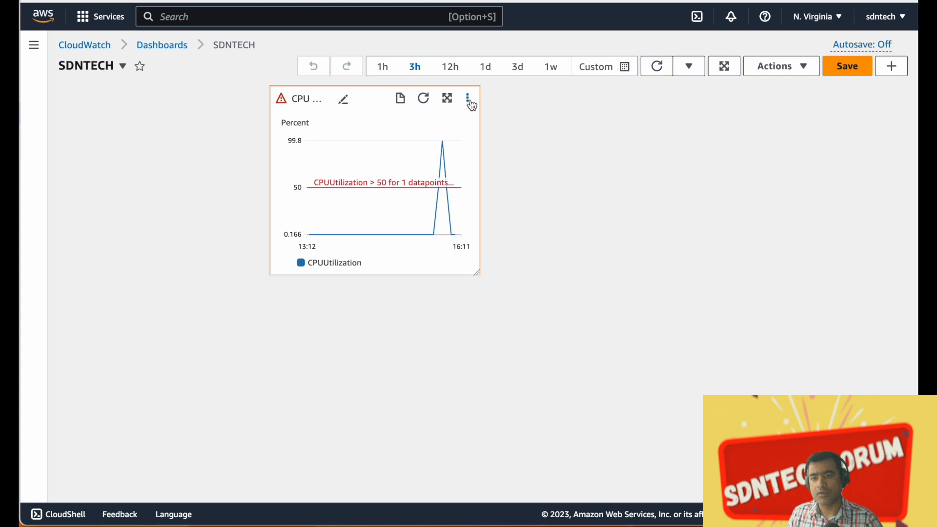
{"action": "left_click", "coordinate": [849, 65]}
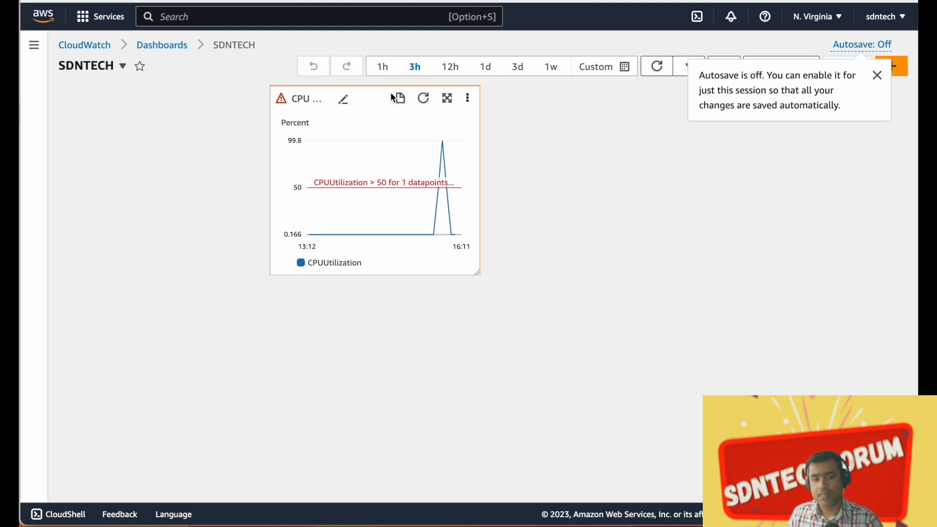
Enlarge the CPU High widget and examine CPUUtilization over the last 1 hour and the last 15 minutes
{"action": "left_click", "coordinate": [448, 100]}
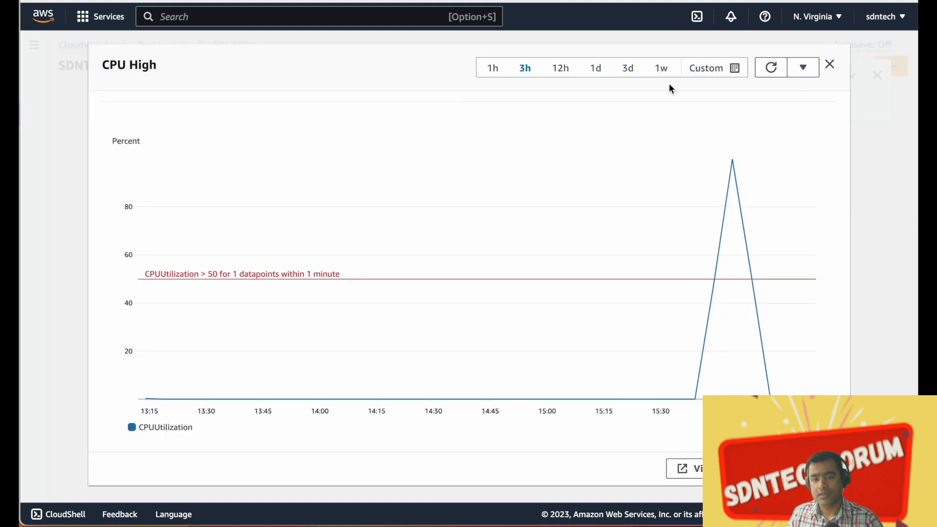
{"action": "left_click", "coordinate": [492, 69]}
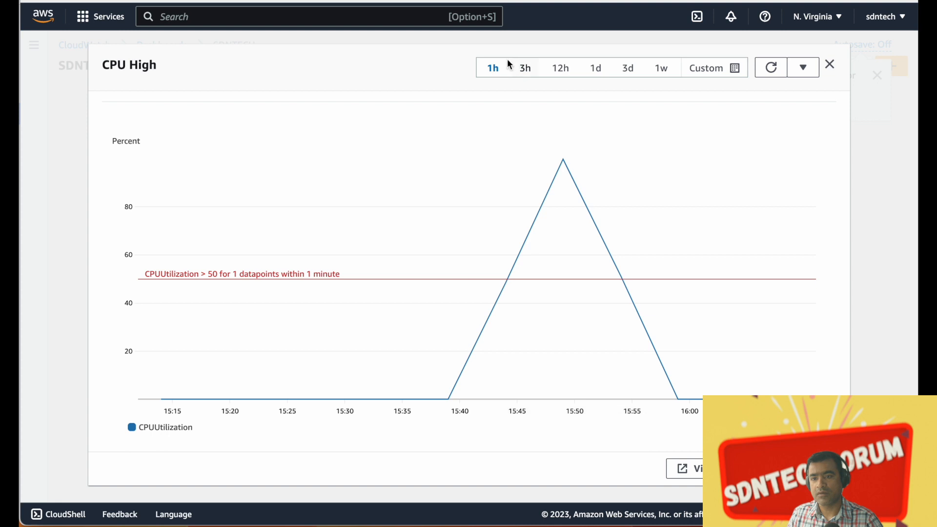
{"action": "left_click", "coordinate": [734, 71]}
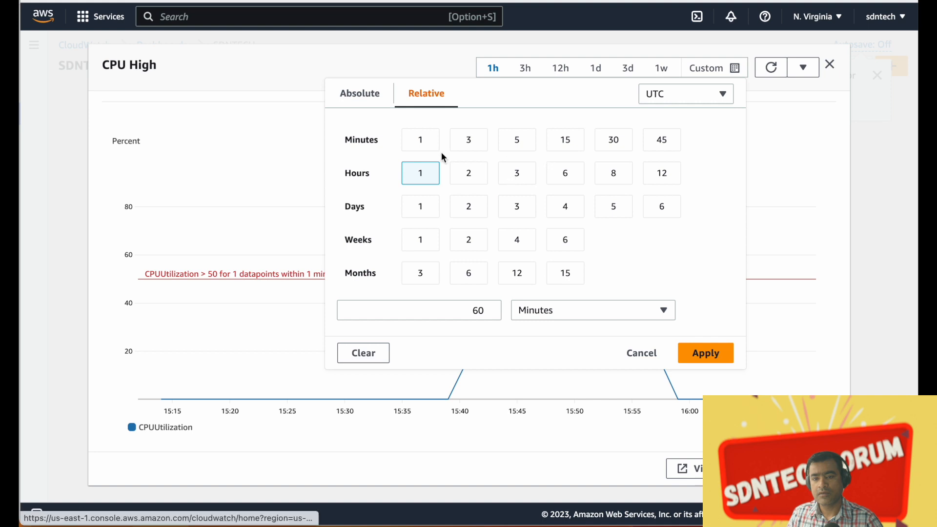
{"action": "left_click", "coordinate": [577, 142]}
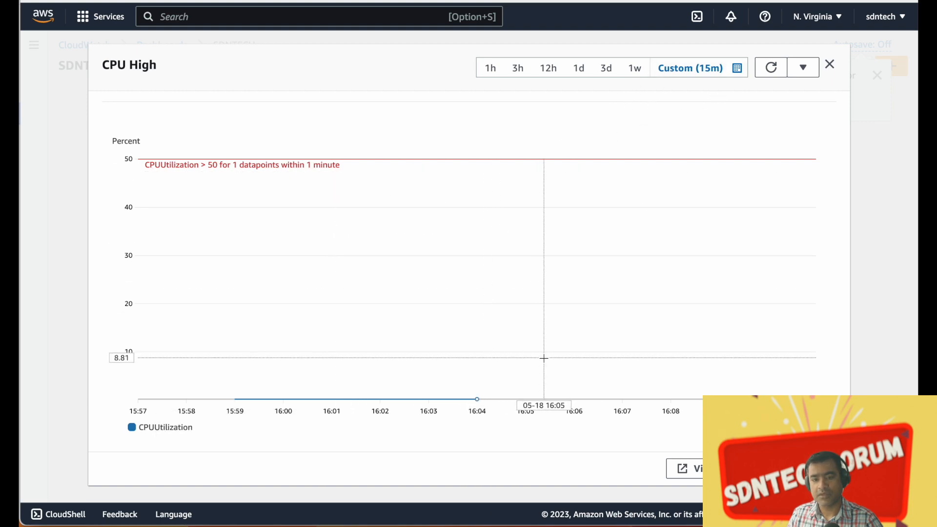
{"action": "mouse_move", "coordinate": [474, 406]}
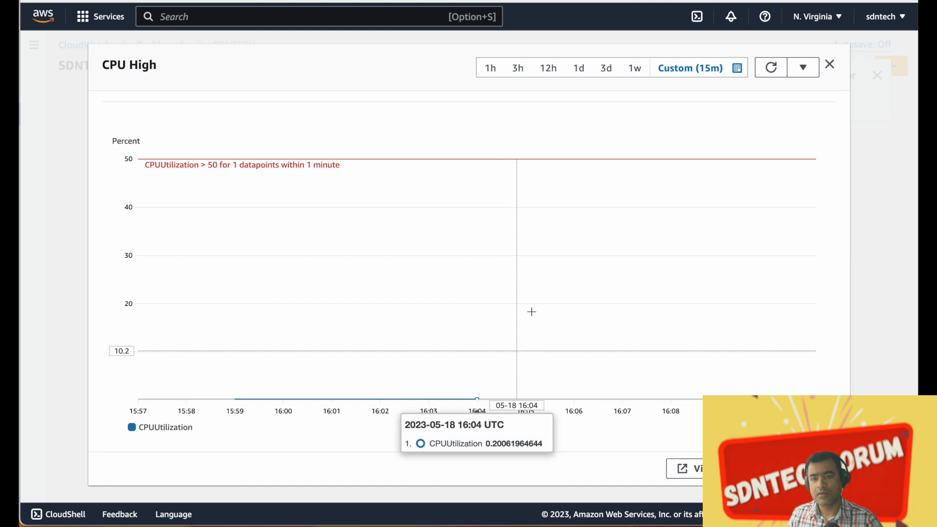
Set the enlarged CPU High graph to a 1-hour range with automatic refresh every 1 minute
{"action": "left_click", "coordinate": [497, 74]}
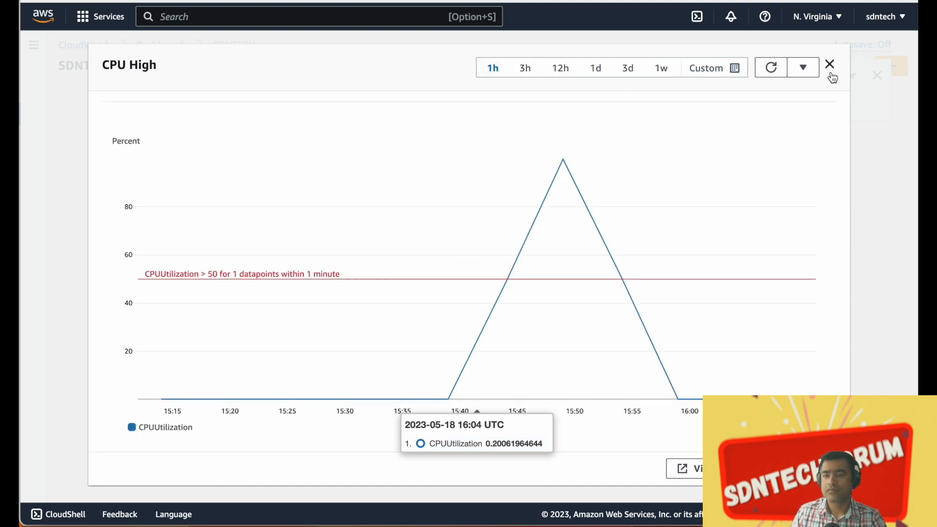
{"action": "left_click", "coordinate": [802, 71]}
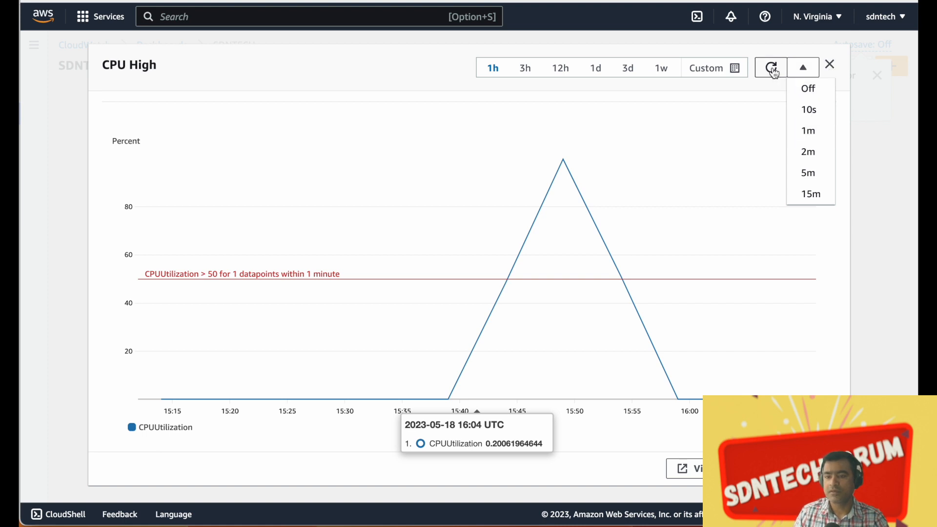
{"action": "left_click", "coordinate": [808, 131]}
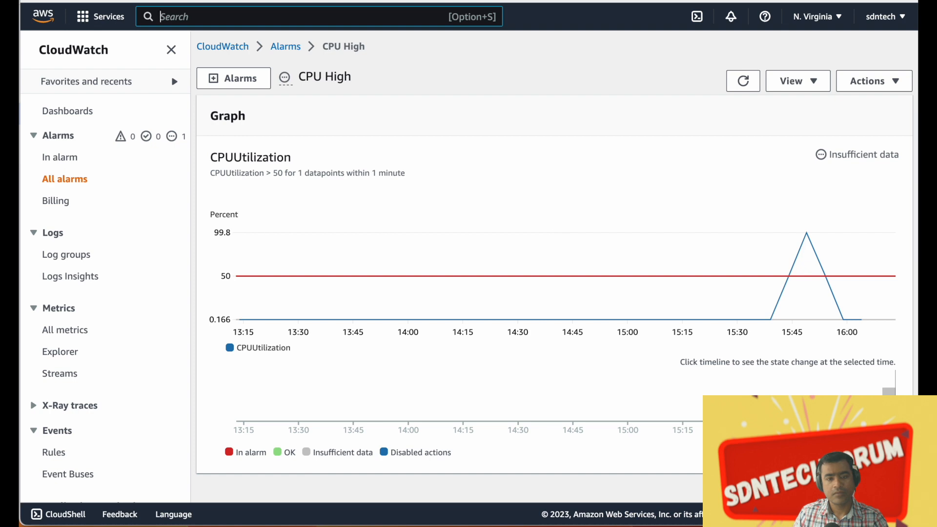
Check the list of alarms in alarm again, and open the SDNTECH dashboard from the custom dashboards
{"action": "left_click", "coordinate": [50, 161]}
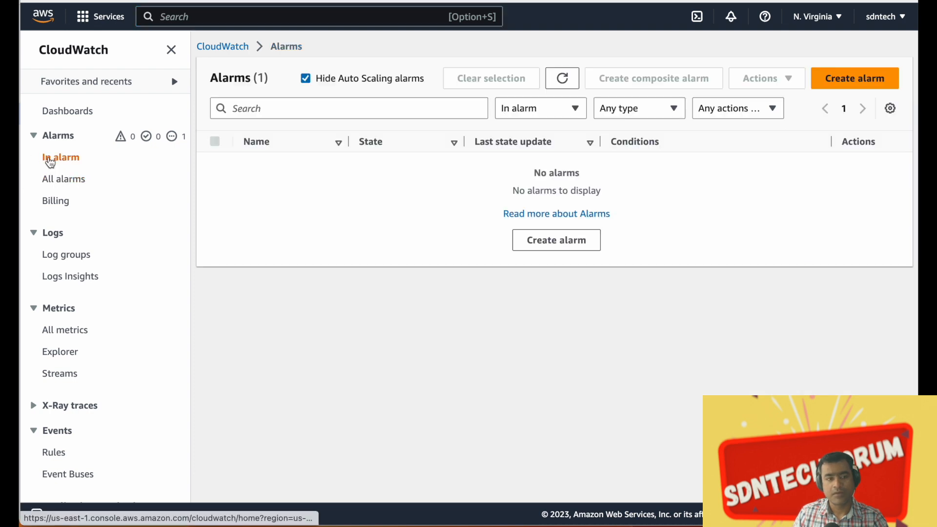
{"action": "left_click", "coordinate": [58, 113]}
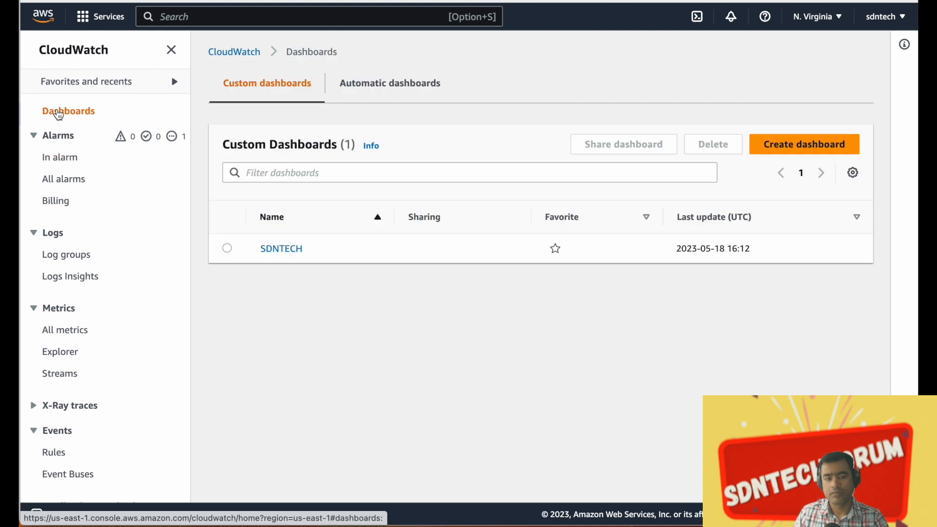
{"action": "left_click", "coordinate": [287, 248]}
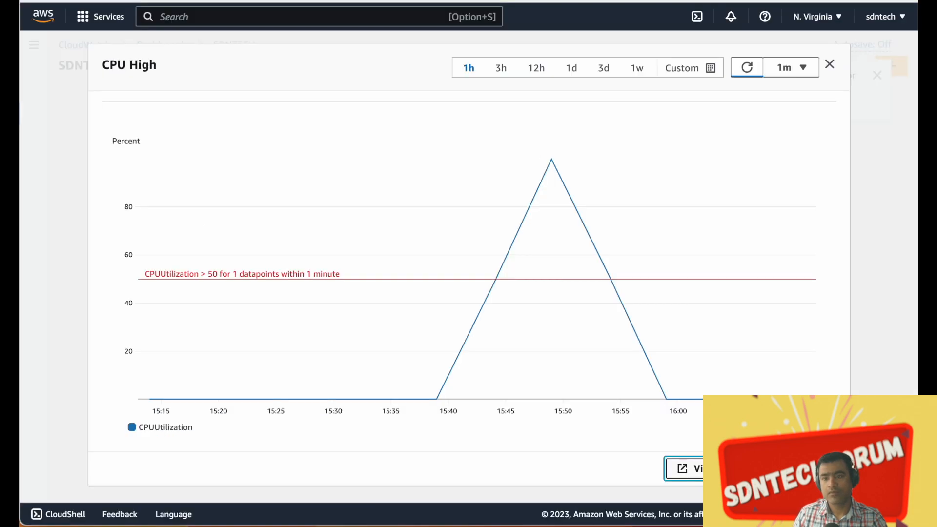
Refresh and close the enlarged CPU High graph, and move its widget to the top left of the SDNTECH dashboard
{"action": "left_click", "coordinate": [746, 71]}
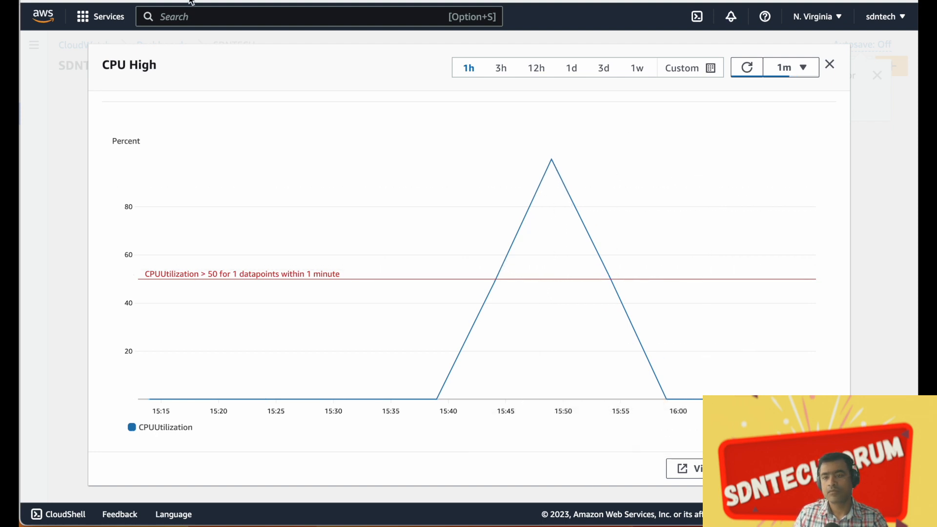
{"action": "left_click", "coordinate": [829, 64]}
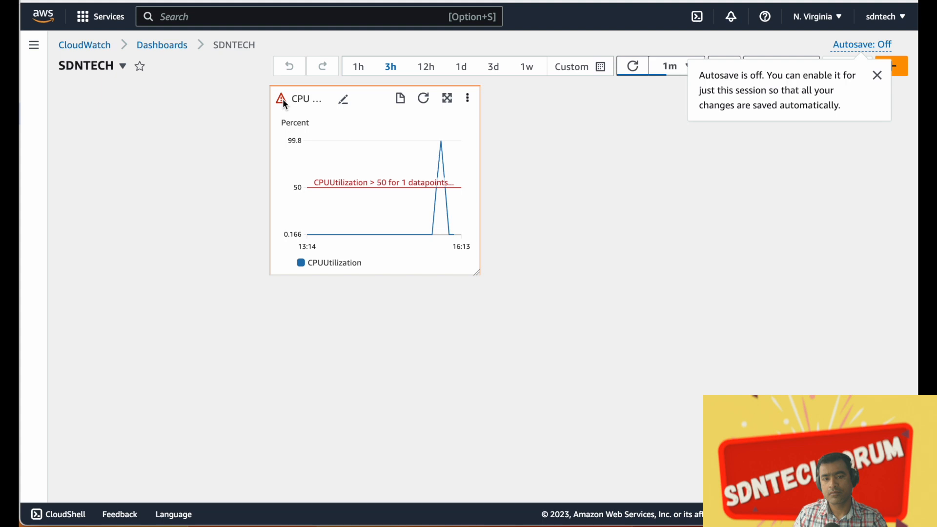
{"action": "left_click", "coordinate": [402, 100]}
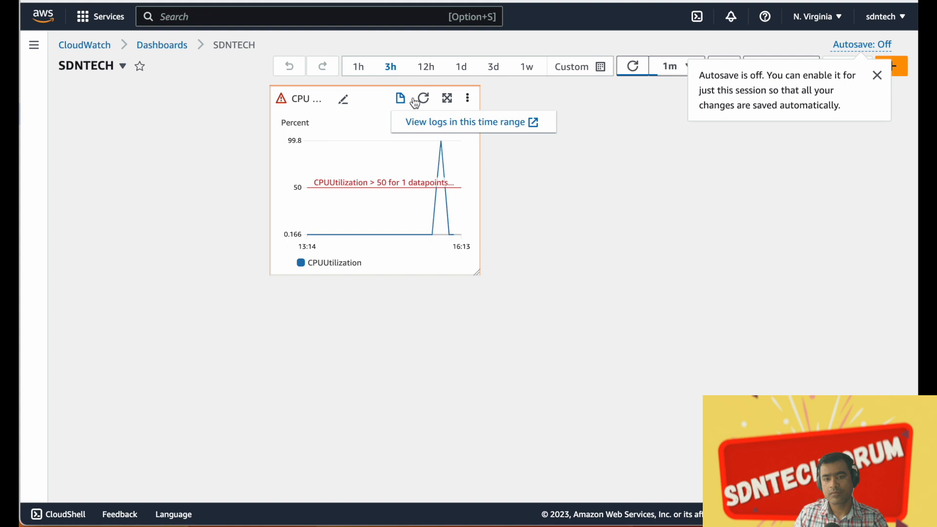
{"action": "left_click", "coordinate": [469, 100]}
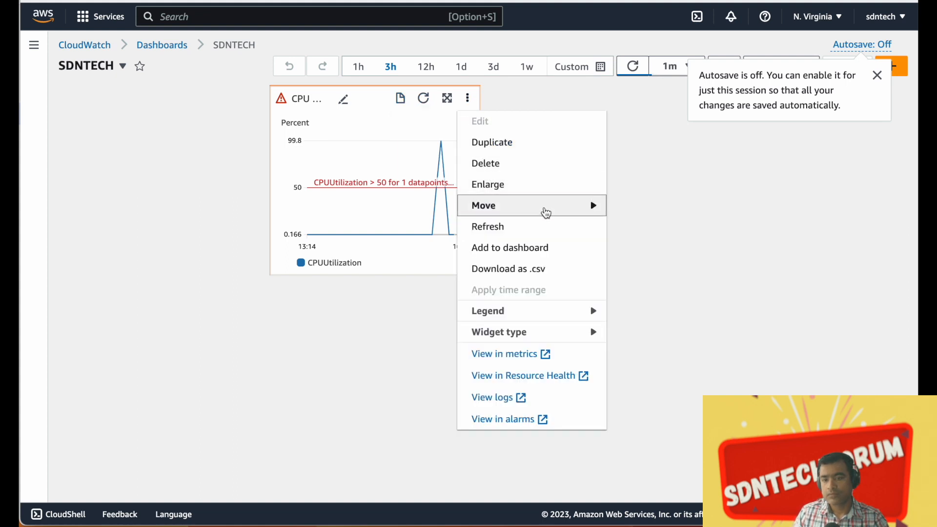
{"action": "mouse_move", "coordinate": [548, 207]}
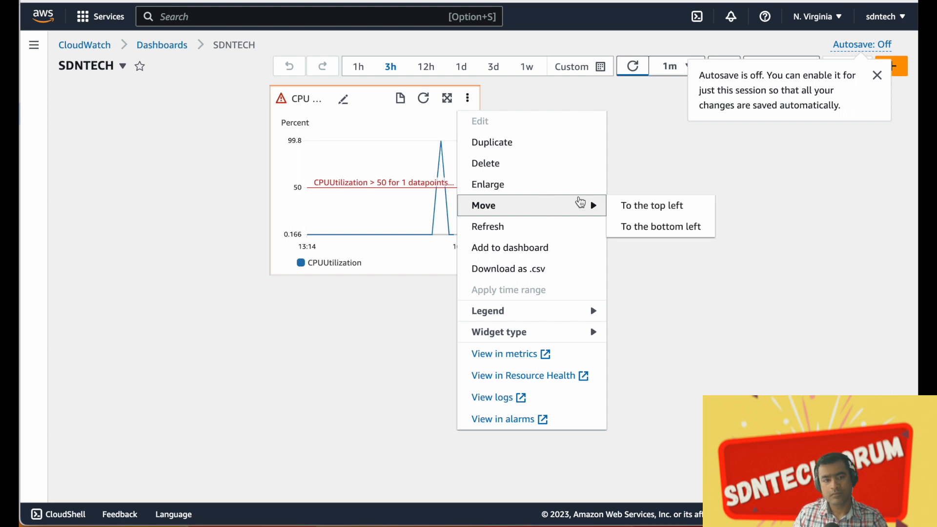
{"action": "left_click", "coordinate": [658, 205]}
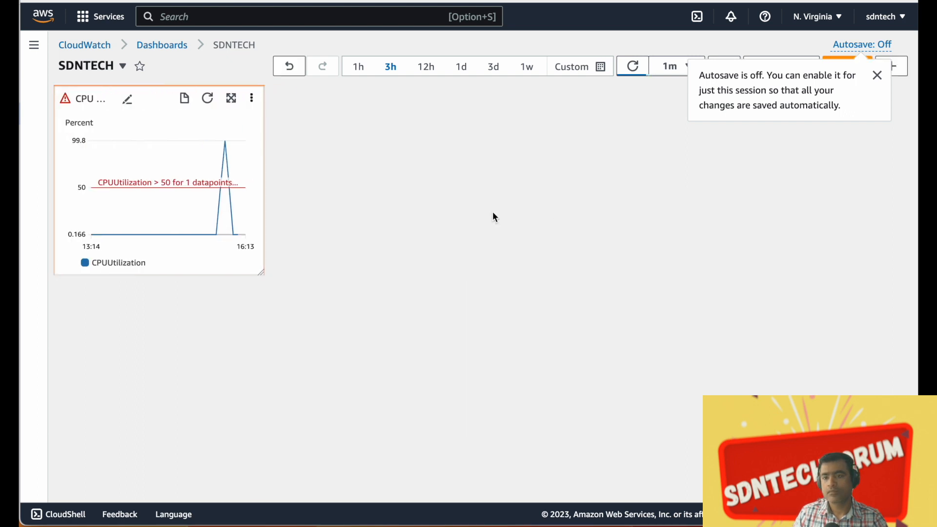
Dismiss the autosave notice and turn on Autosave for the custom dashboards in this session
{"action": "left_click", "coordinate": [877, 77]}
{"action": "left_click", "coordinate": [869, 46]}
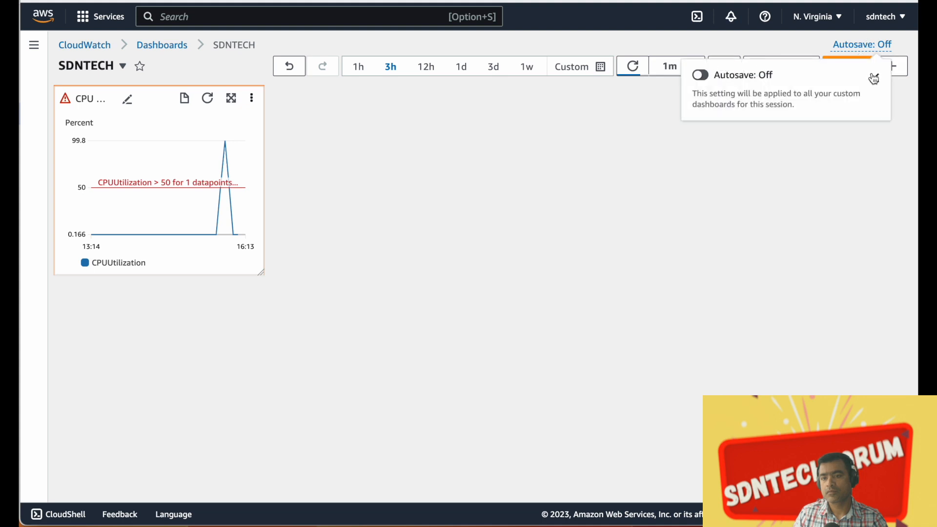
{"action": "left_click", "coordinate": [704, 77]}
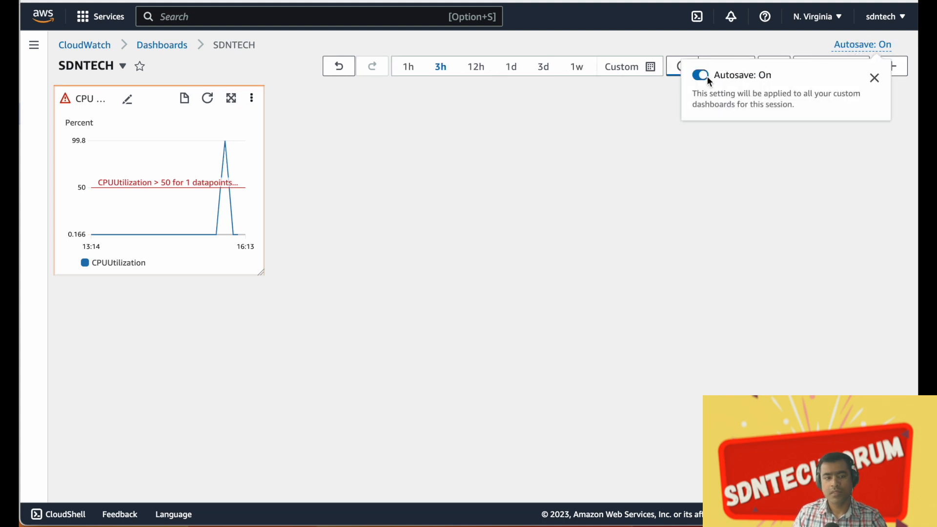
{"action": "left_click", "coordinate": [823, 211]}
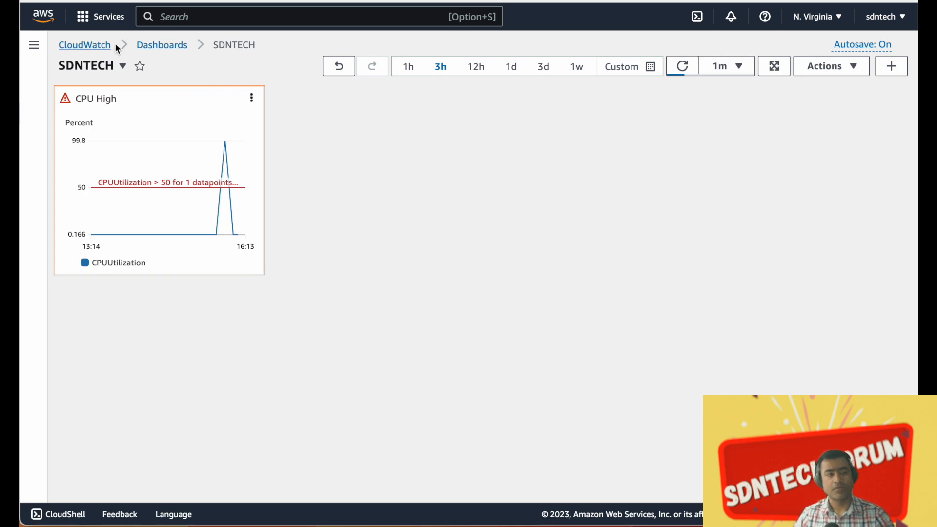
Open the list of all alarms and enable the alarm actions for the CPU High alarm
{"action": "left_click", "coordinate": [34, 45]}
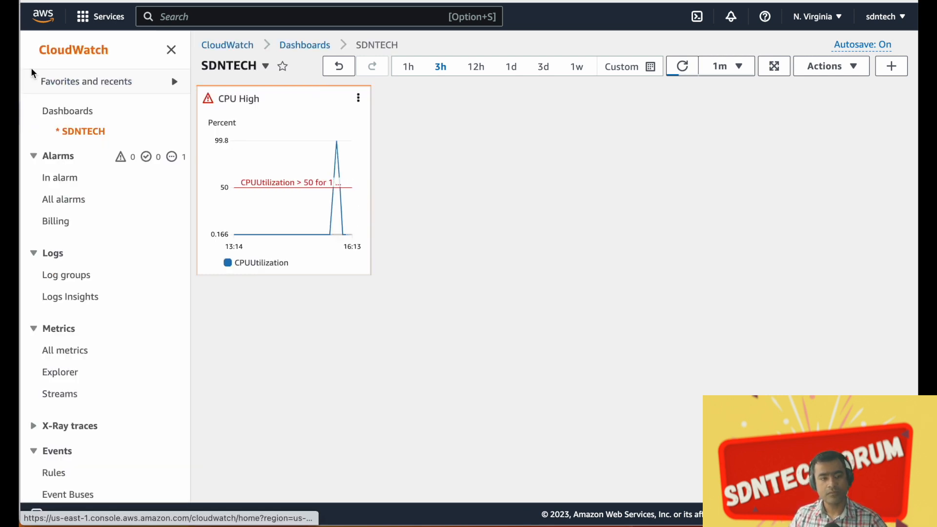
{"action": "left_click", "coordinate": [74, 204]}
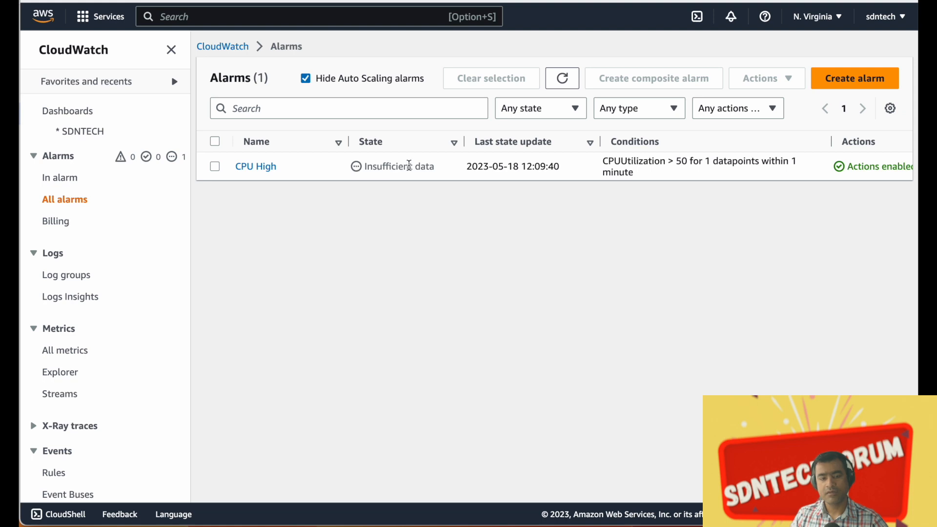
{"action": "left_click", "coordinate": [214, 166]}
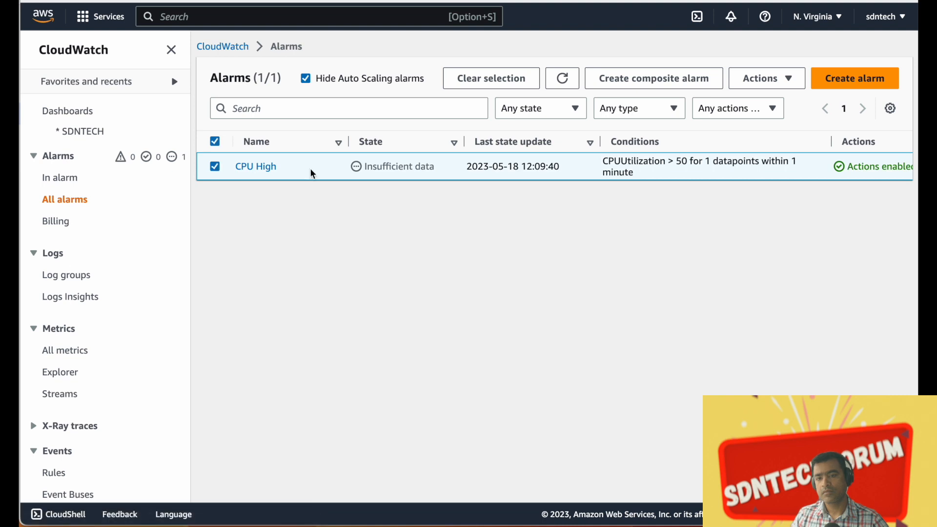
{"action": "left_click", "coordinate": [783, 84]}
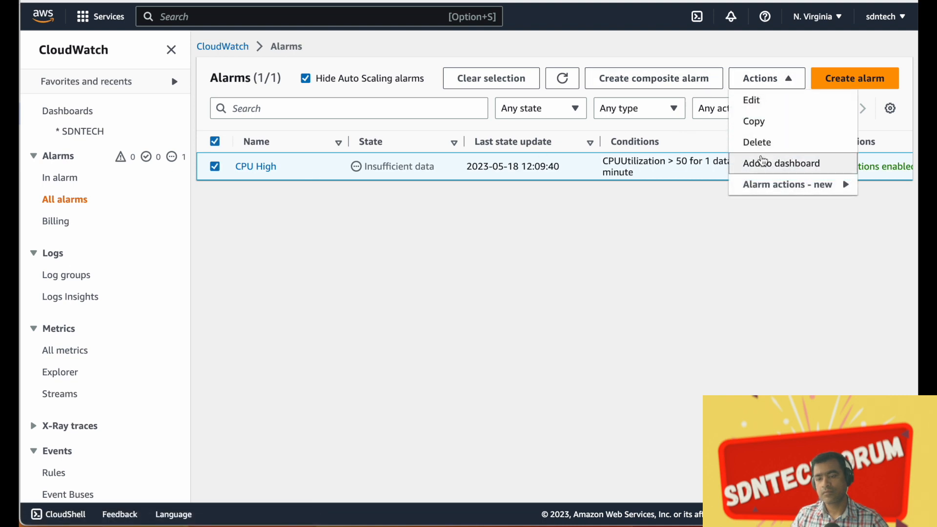
{"action": "left_click", "coordinate": [776, 189]}
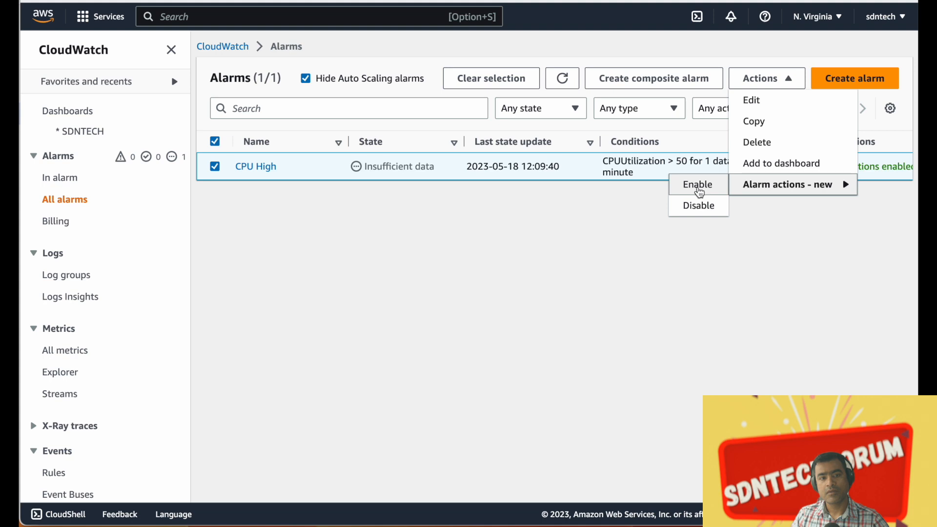
{"action": "left_click", "coordinate": [697, 186]}
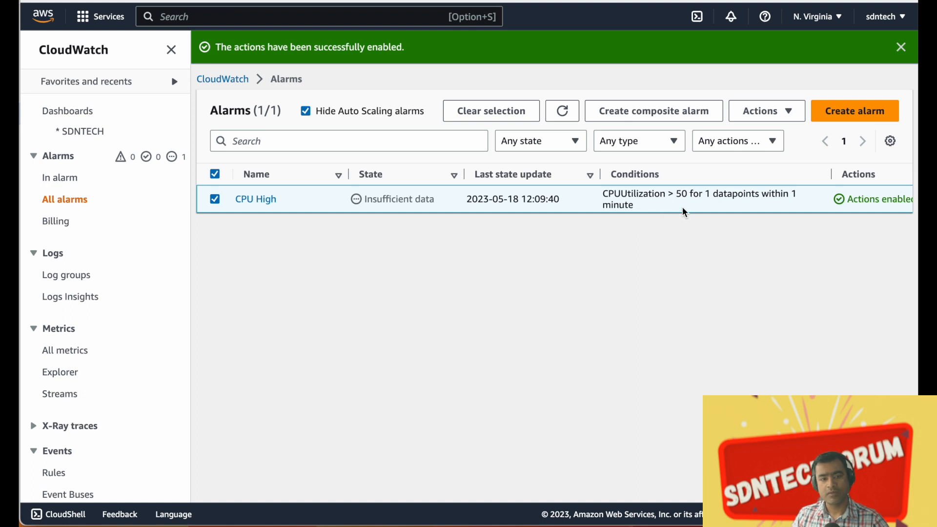
Examine the CPU High alarm's Actions column and refresh the alarms list to check its state
{"action": "scroll", "coordinate": [682, 206], "scroll_direction": "right", "scroll_amount": 3}
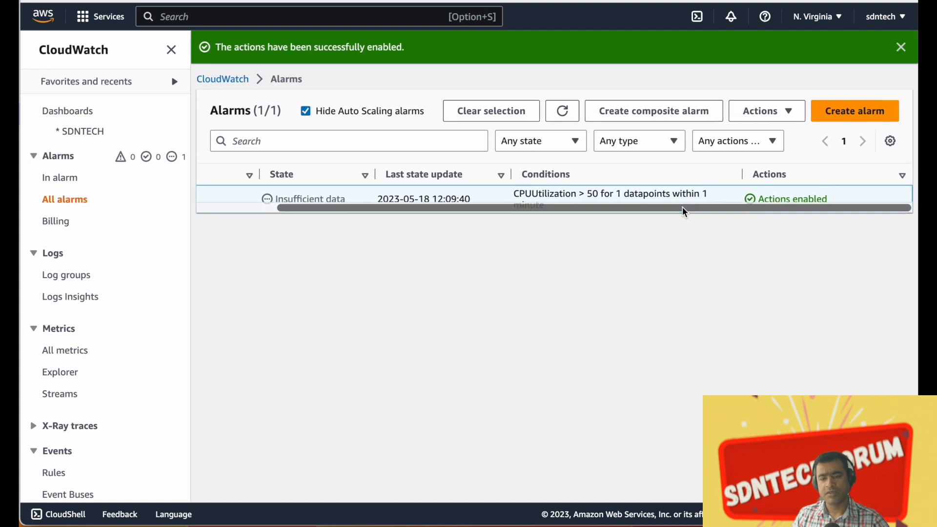
{"action": "scroll", "coordinate": [682, 210], "scroll_direction": "left", "scroll_amount": 3}
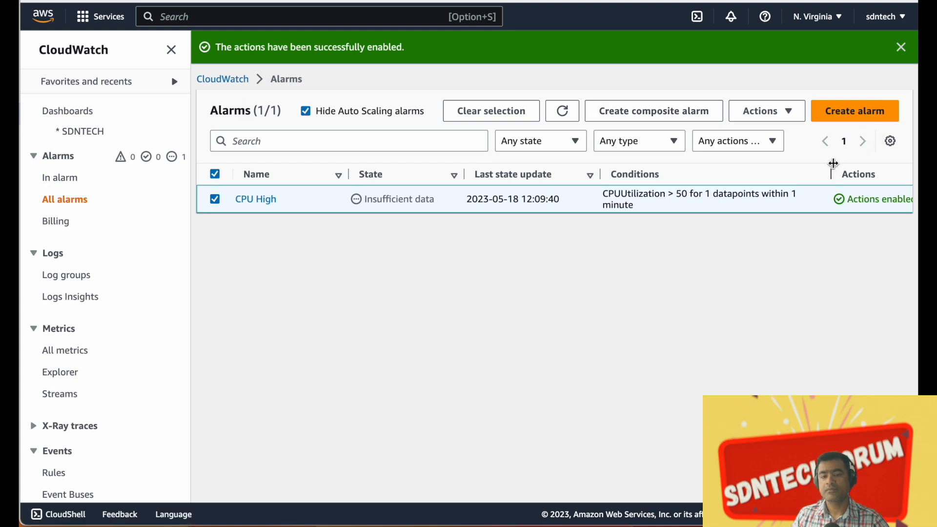
{"action": "left_click", "coordinate": [564, 118]}
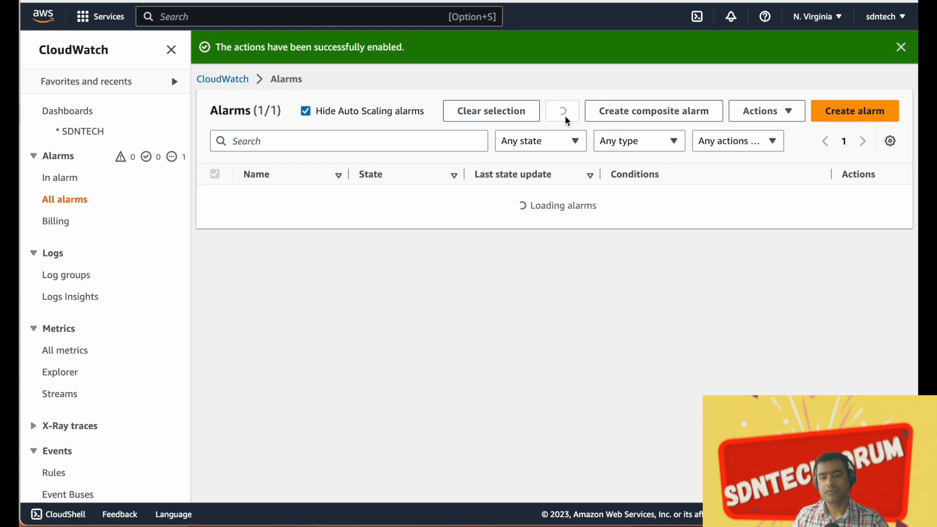
{"action": "left_click", "coordinate": [564, 118]}
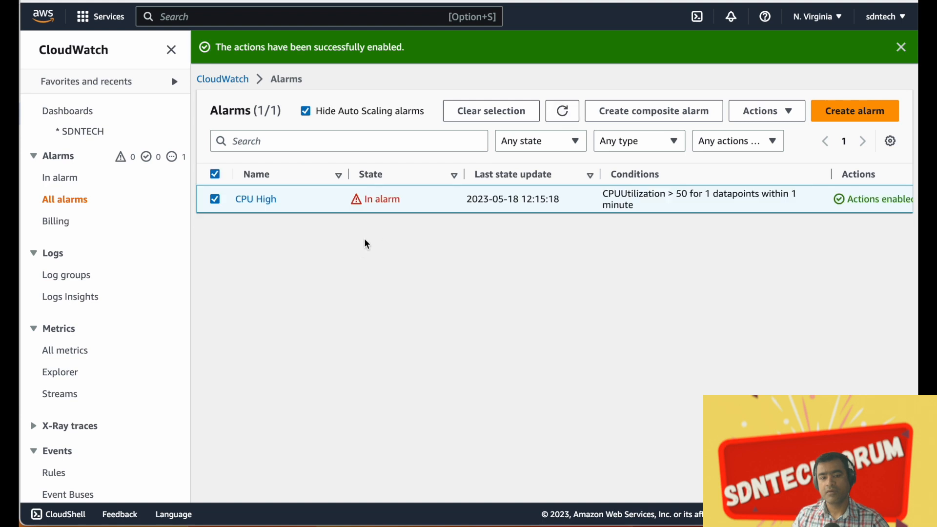
Examine the CPU High alarm's CPUUtilization graph and state timeline, and open the list of alarms in alarm
{"action": "left_click", "coordinate": [266, 201]}
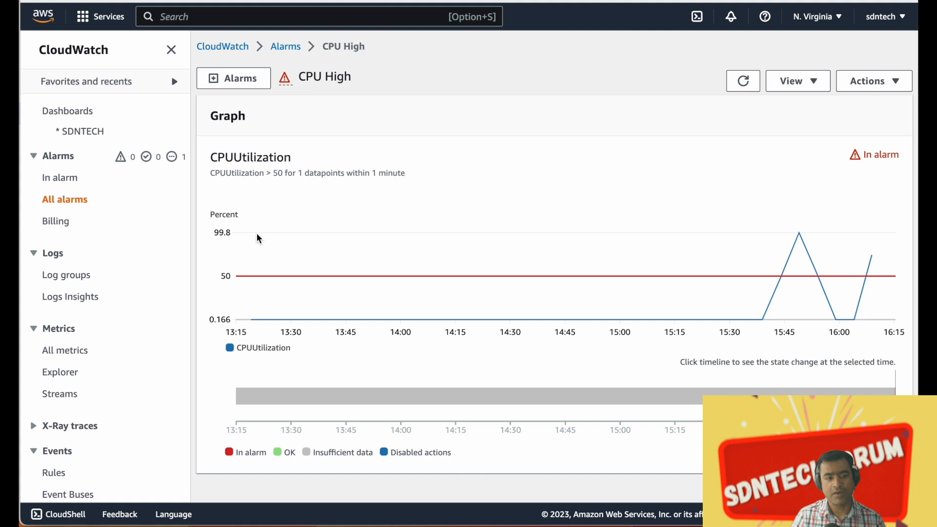
{"action": "left_click", "coordinate": [76, 184]}
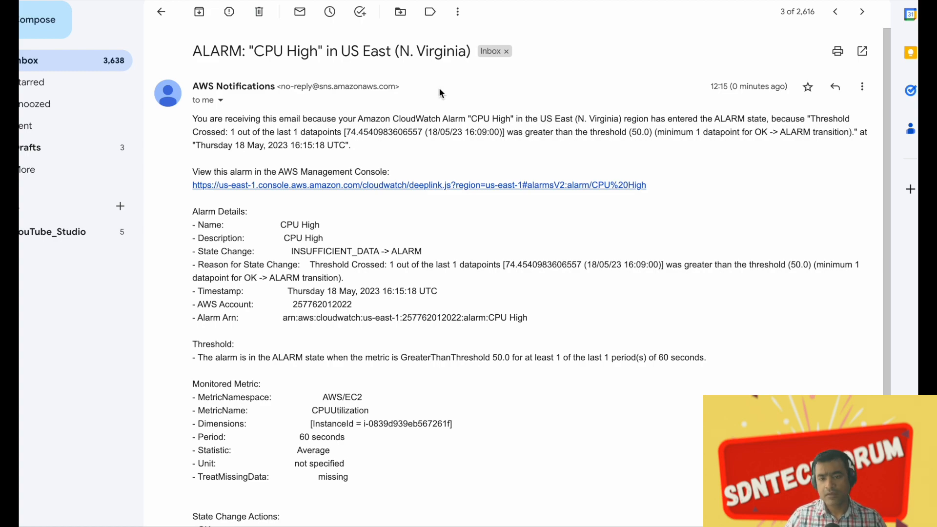
Switch from the alarm notification e-mail in Gmail back to the CloudWatch console and collapse the Alarms section
{"action": "key", "text": "ctrl+Up"}
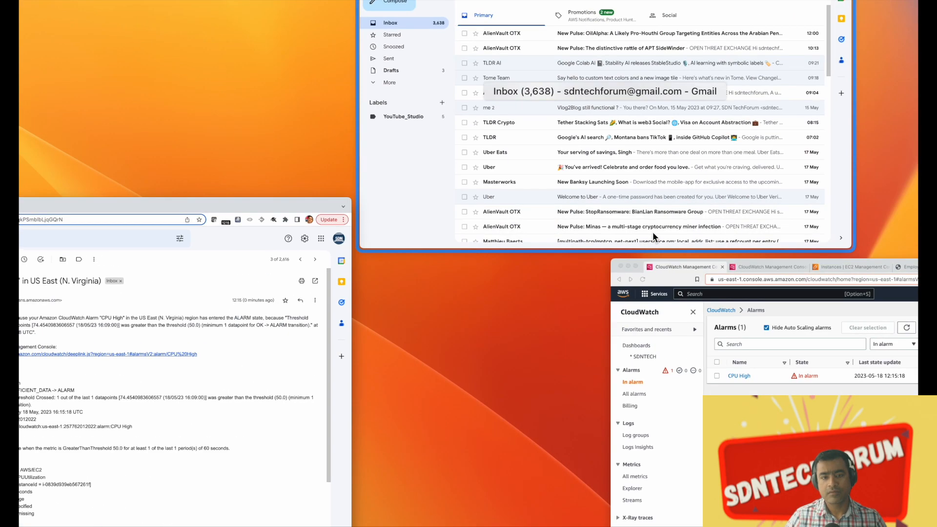
{"action": "left_click", "coordinate": [652, 232]}
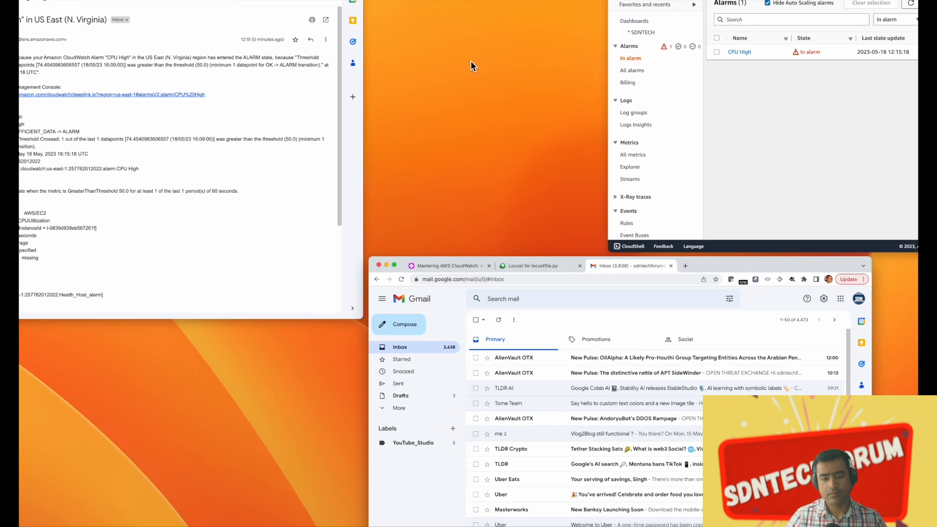
{"action": "left_click", "coordinate": [735, 113]}
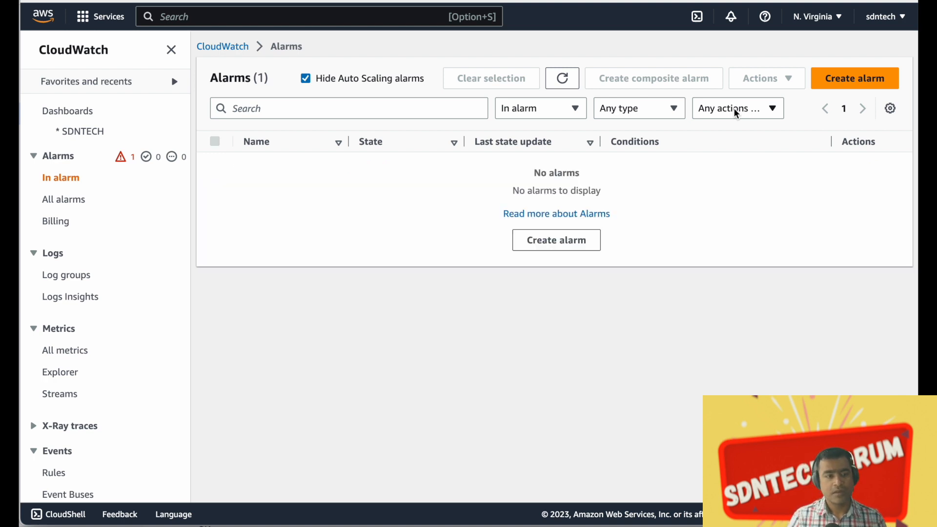
{"action": "left_click", "coordinate": [58, 156]}
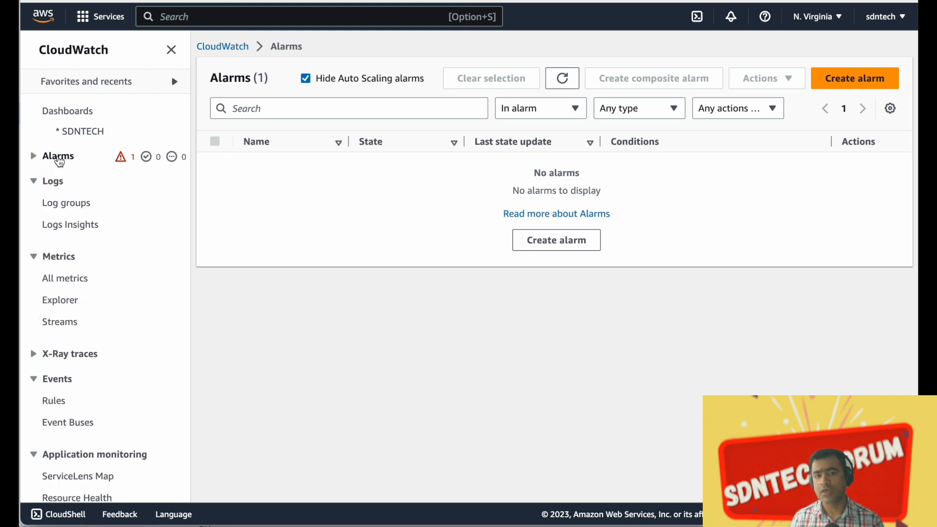